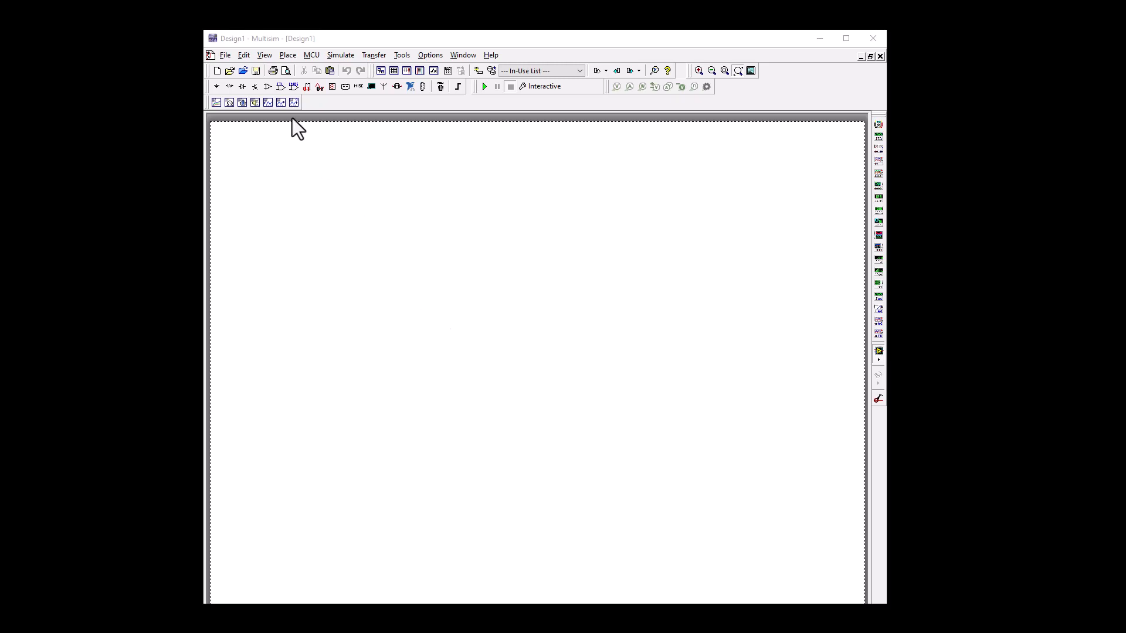
# Step: Place a 741 operational amplifier from the Analog group in the upper-left area of the schematic
pyautogui.click(268, 87)
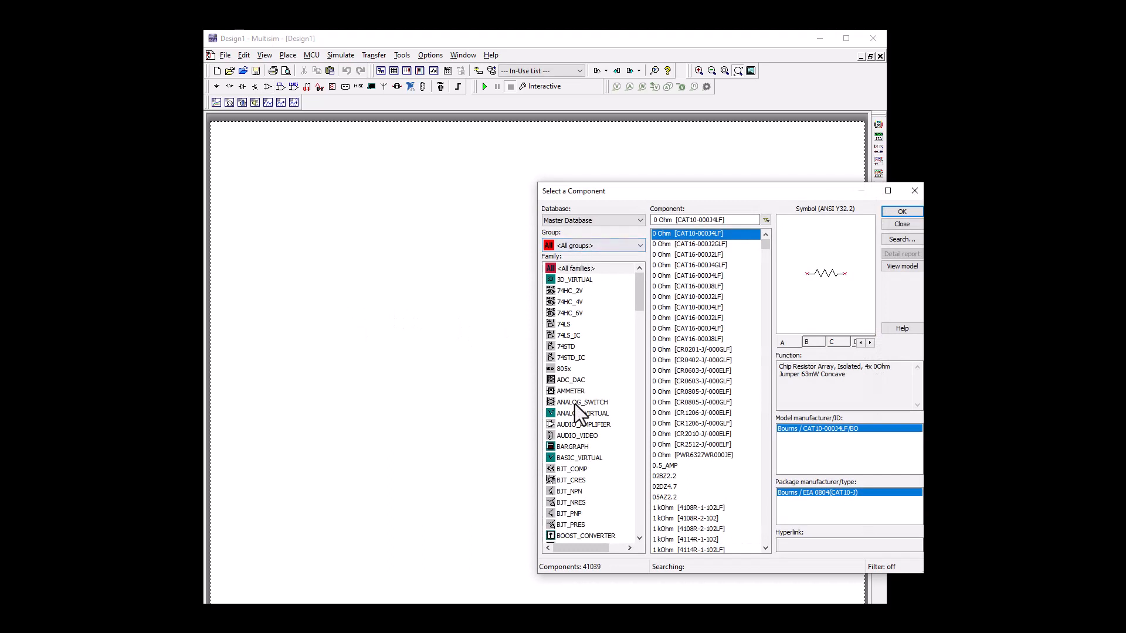
pyautogui.click(574, 247)
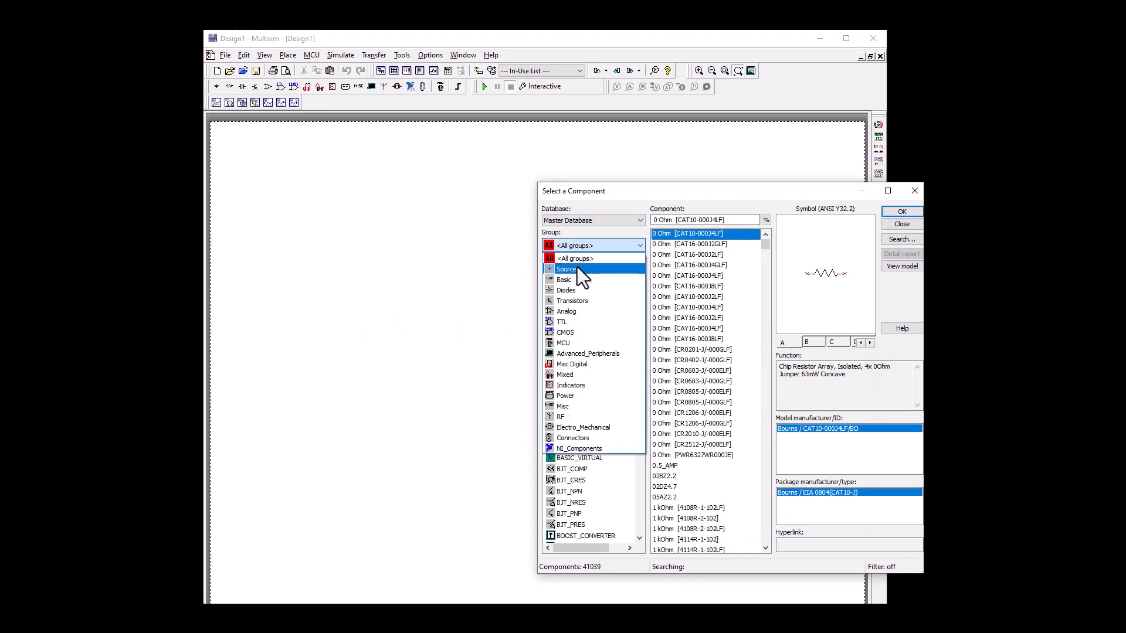
pyautogui.click(576, 298)
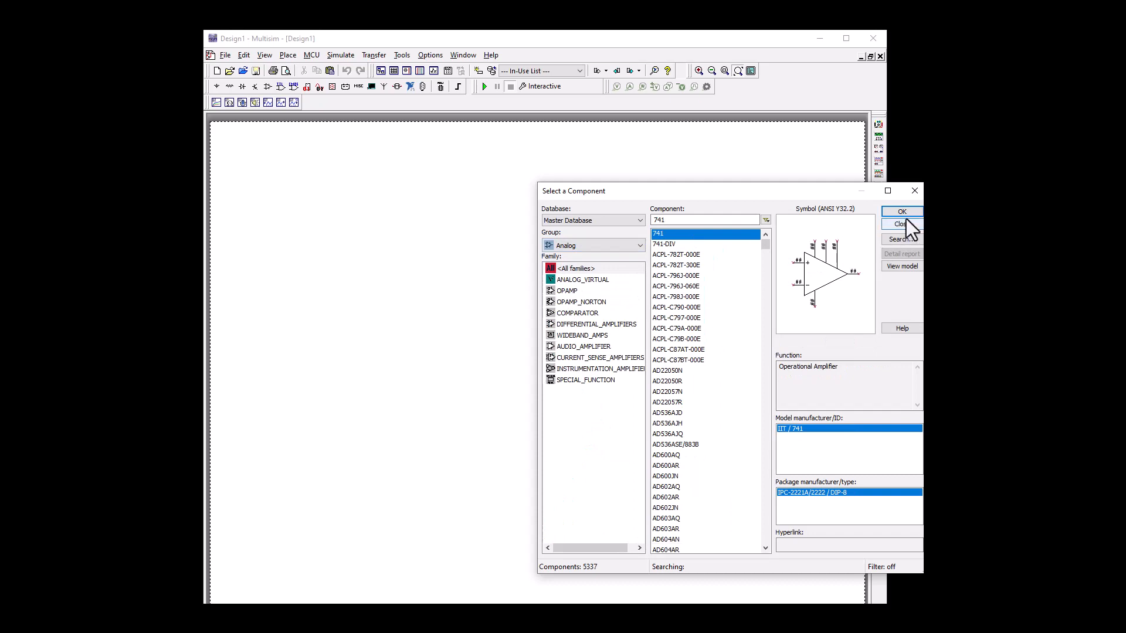
pyautogui.click(903, 213)
pyautogui.click(359, 257)
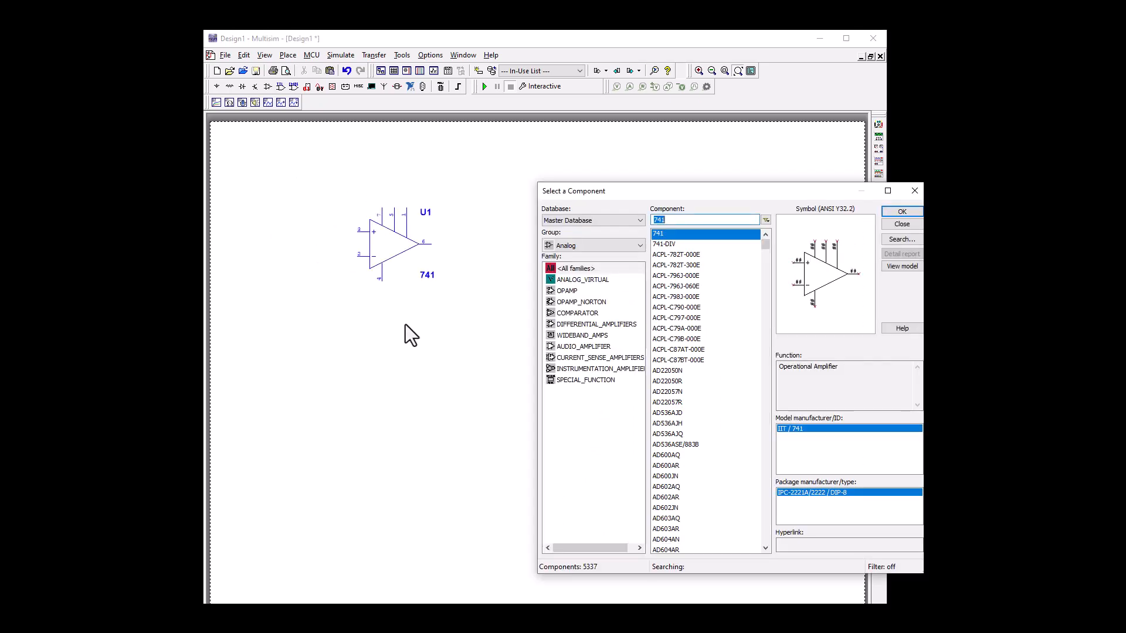
# Step: Flip the 741 op-amp vertically so that its inverting input is on top
pyautogui.click(383, 251)
pyautogui.rightClick(384, 251)
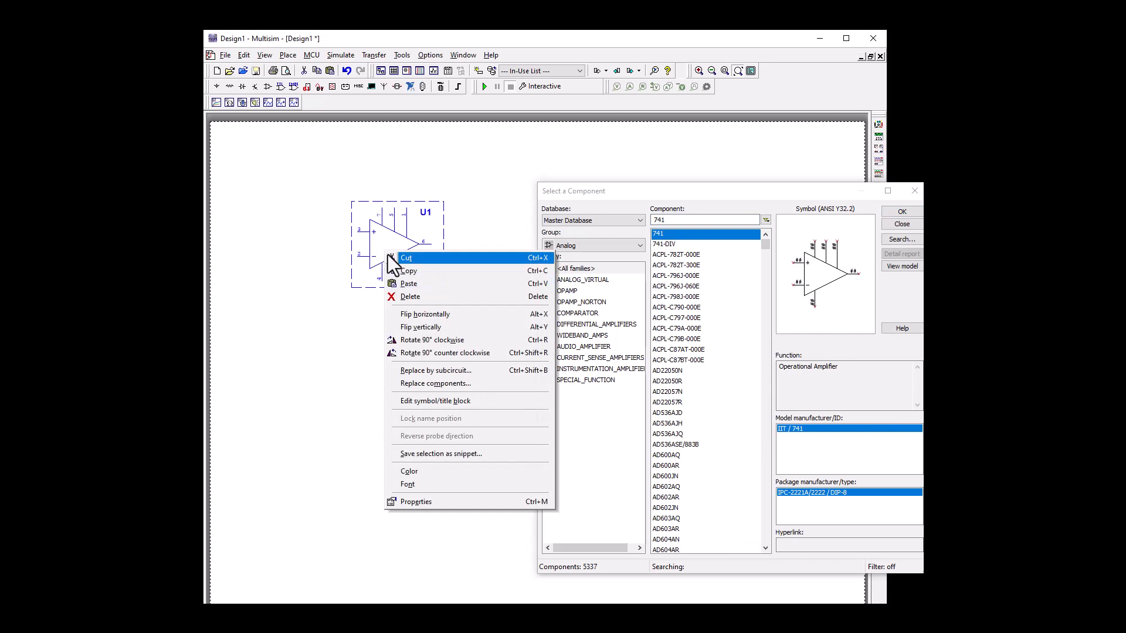
pyautogui.click(407, 325)
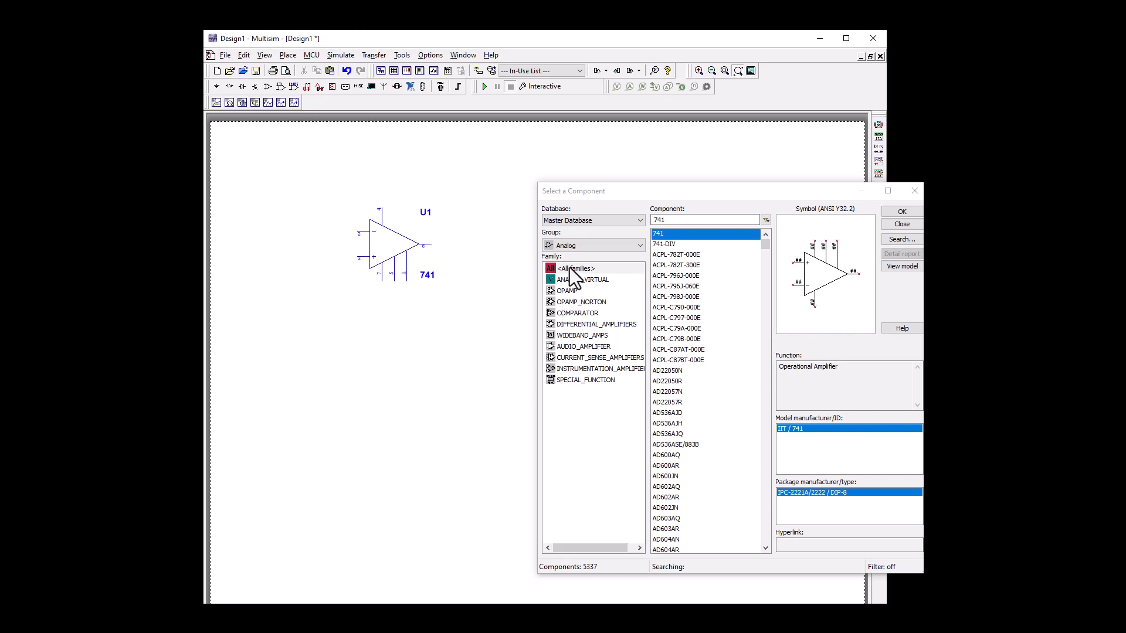
# Step: Place a VCC supply from the POWER_SOURCES family directly below the op-amp's pin 7
pyautogui.press('Up')
pyautogui.press('Up')
pyautogui.press('Up')
pyautogui.press('Up')
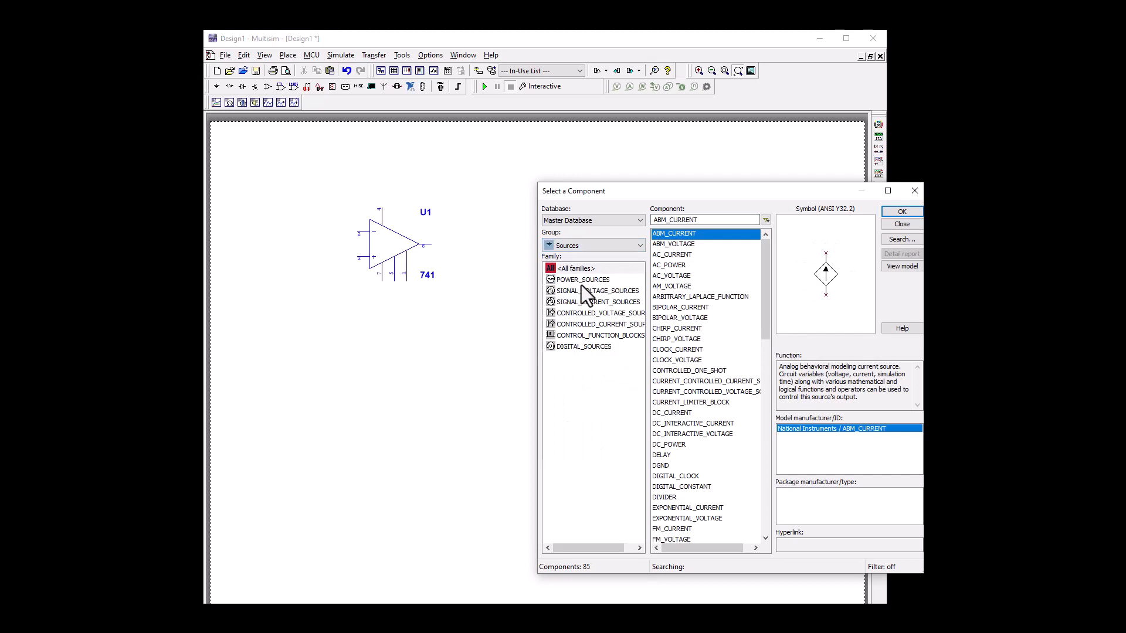
pyautogui.click(604, 280)
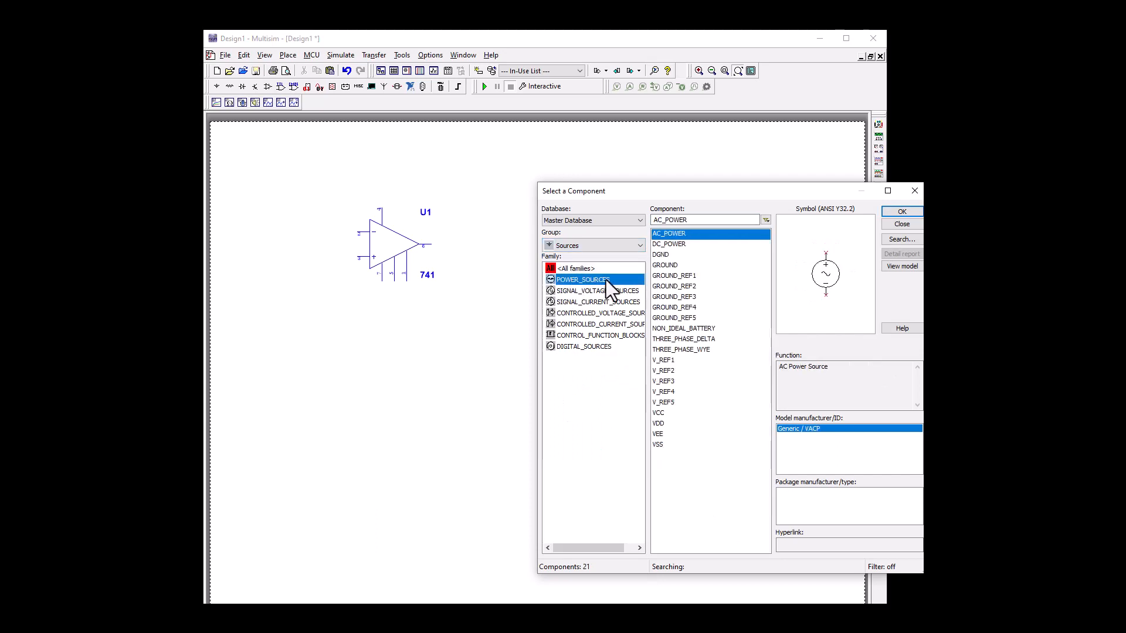
pyautogui.click(663, 414)
pyautogui.click(899, 216)
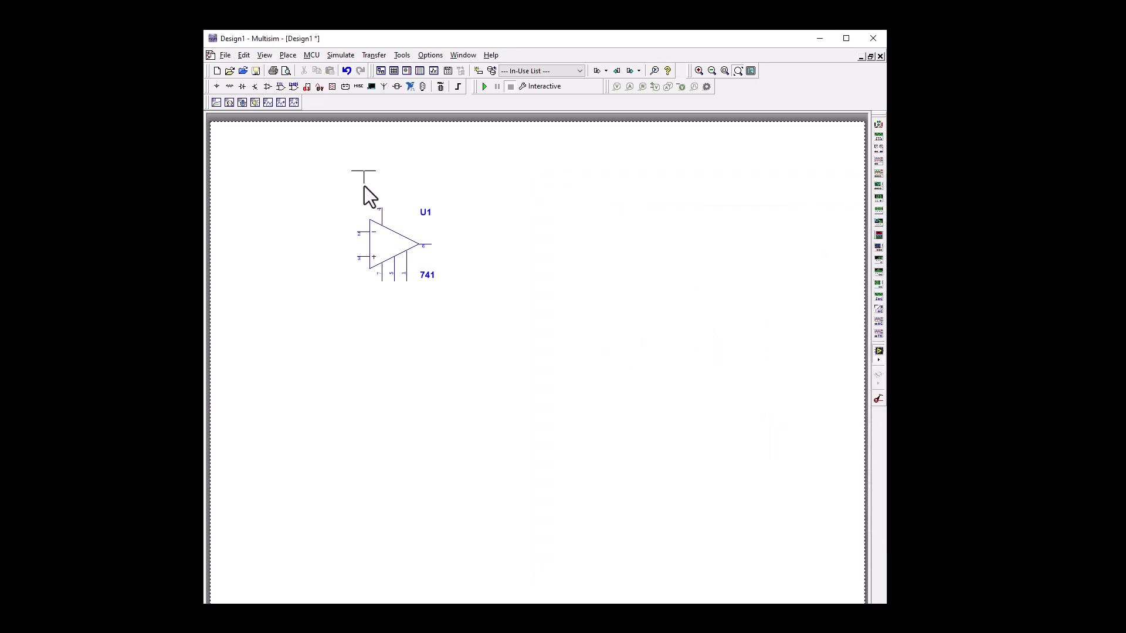
pyautogui.press('Escape')
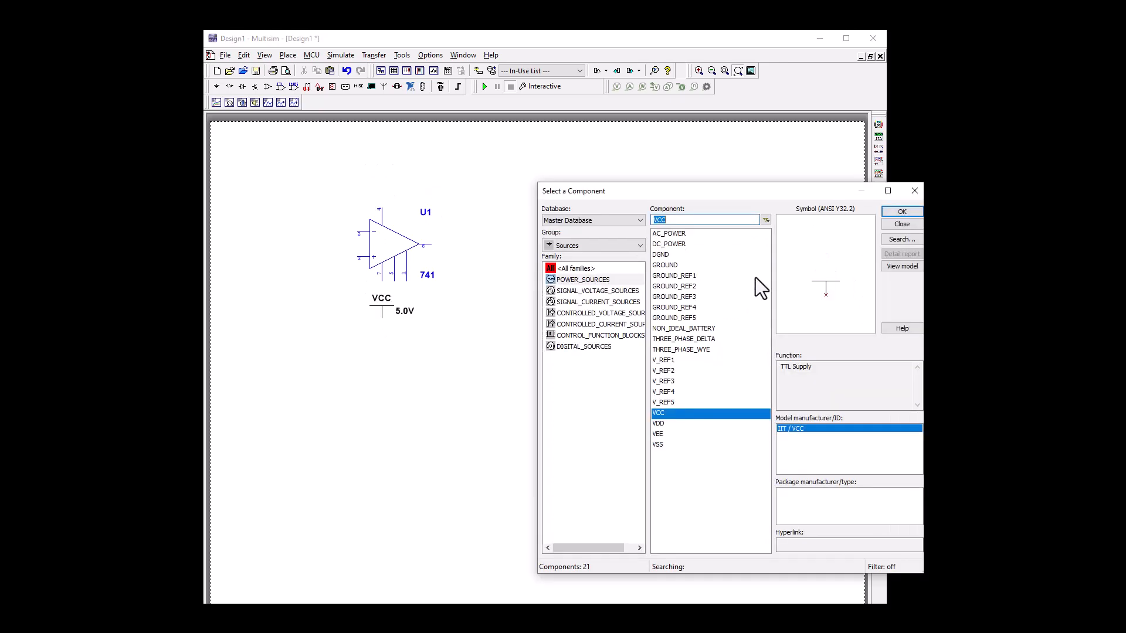
# Step: Place a VEE supply directly above the op-amp's pin 4
pyautogui.click(666, 435)
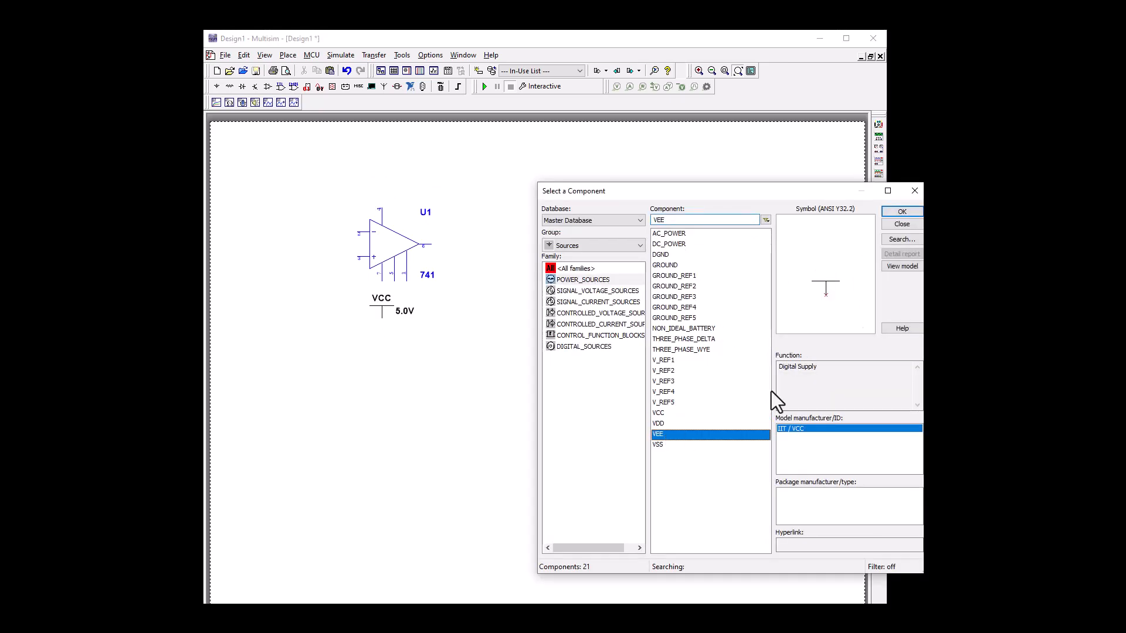
pyautogui.click(902, 213)
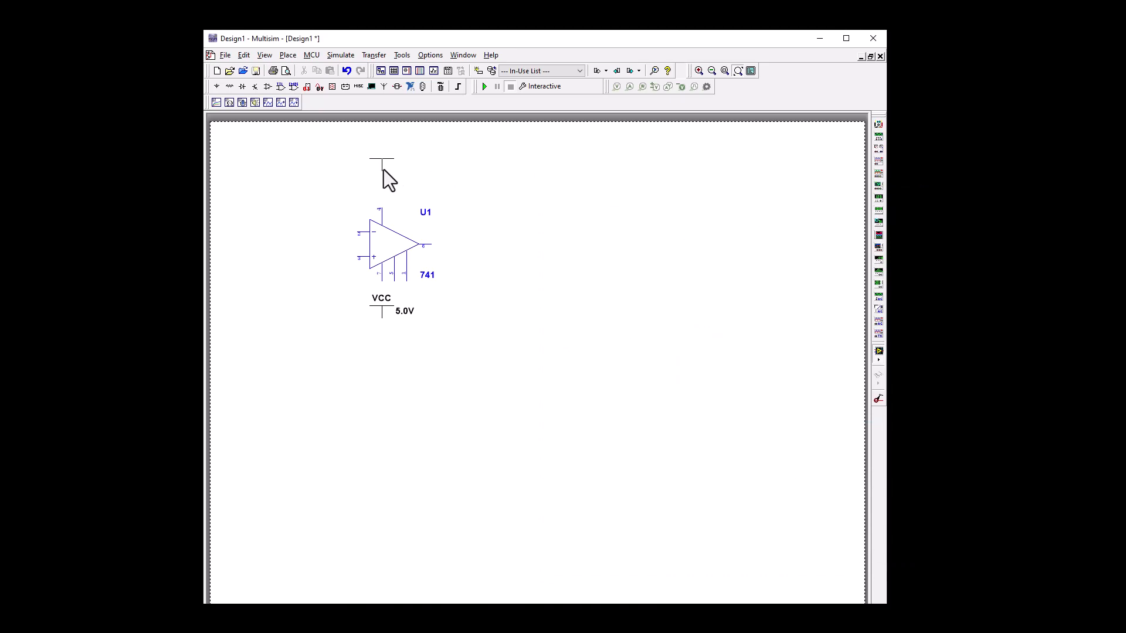
pyautogui.click(381, 188)
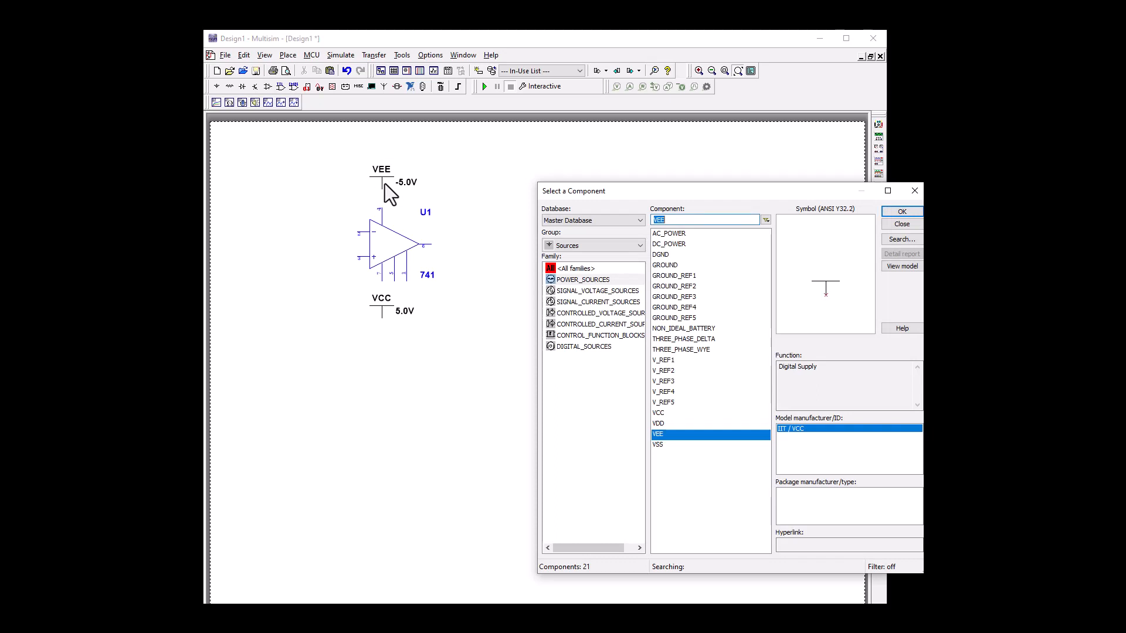
# Step: Set the VEE supply's voltage to -15.0 V
pyautogui.doubleClick(385, 184)
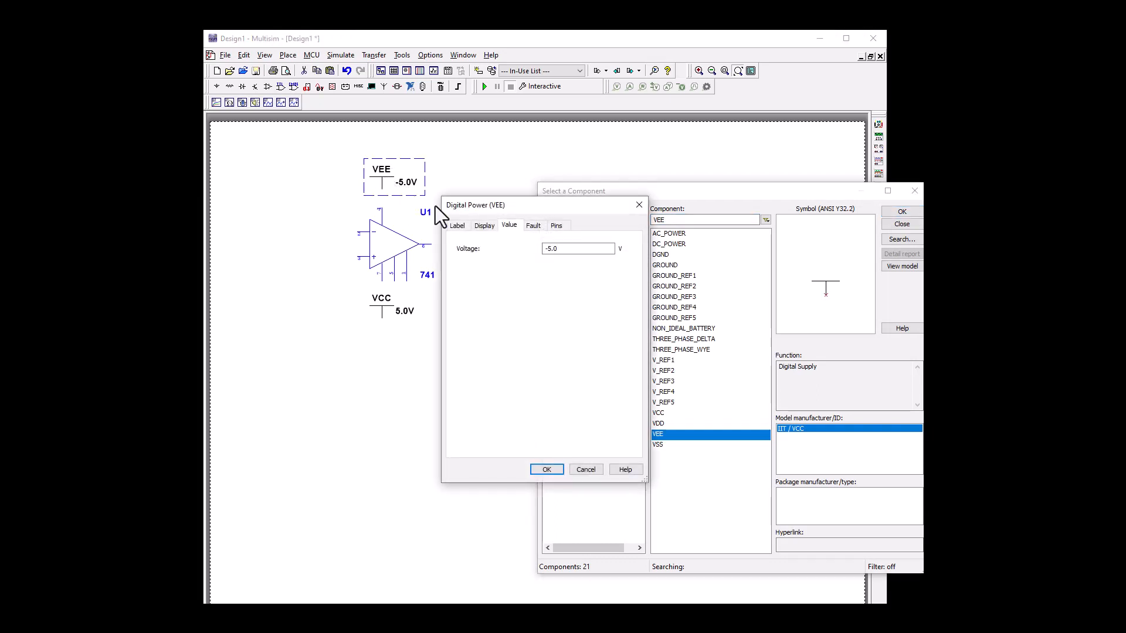
pyautogui.click(546, 248)
pyautogui.click(543, 469)
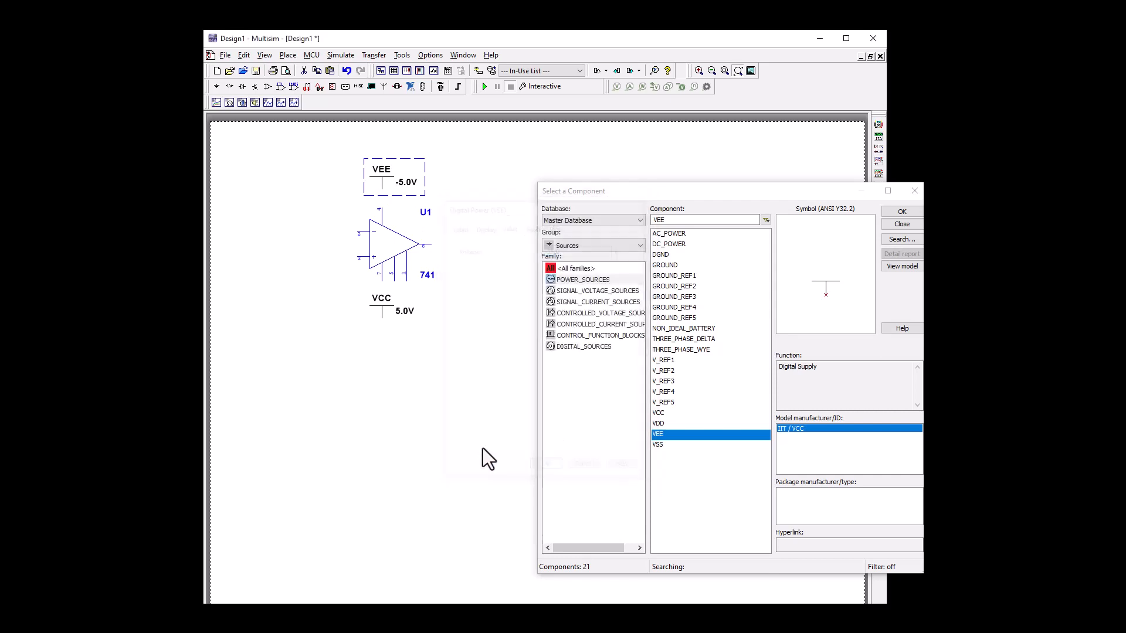
# Step: Set the VCC supply's voltage to 15.0 V
pyautogui.click(385, 320)
pyautogui.doubleClick(387, 322)
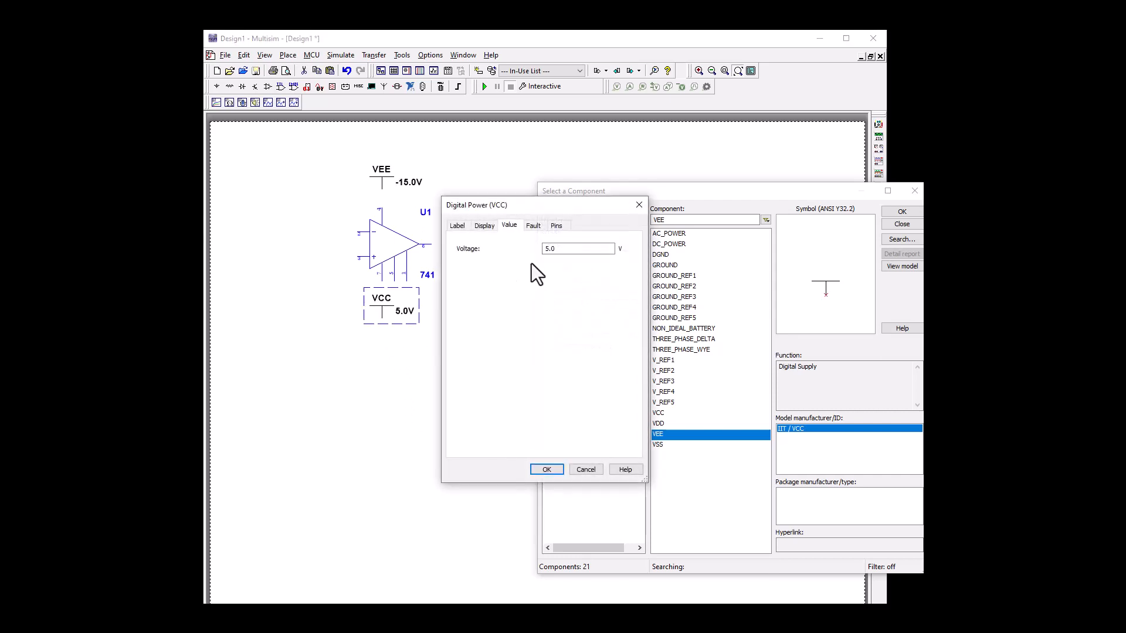
pyautogui.click(546, 249)
pyautogui.write('1')
pyautogui.click(545, 469)
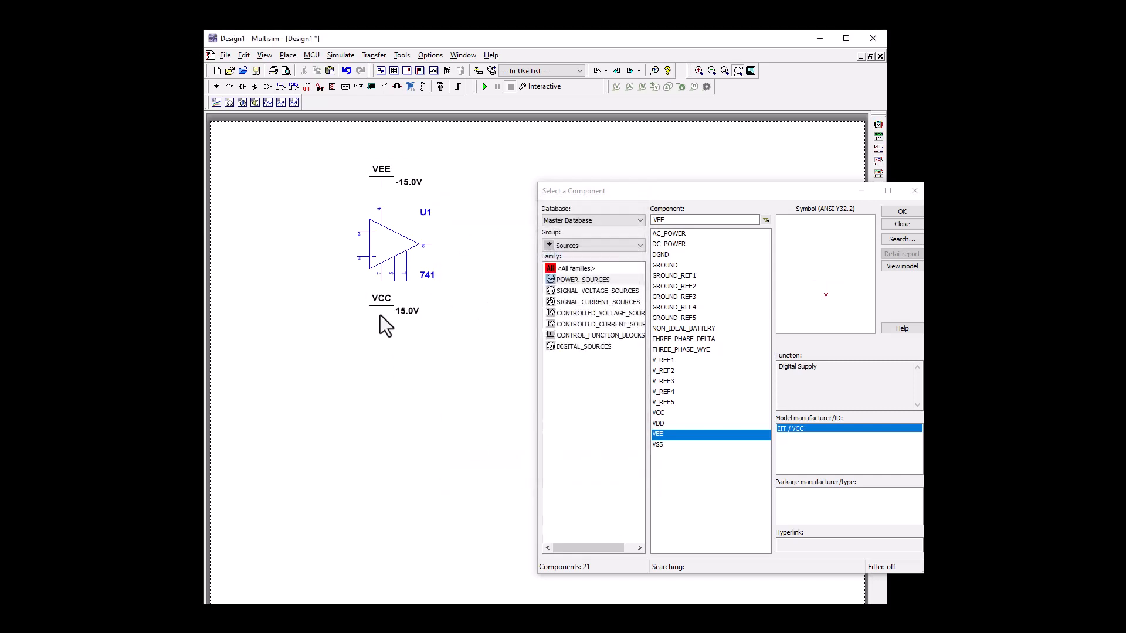
# Step: Flip the VCC supply vertically so its terminal faces the op-amp, and shift its name label slightly down
pyautogui.click(379, 313)
pyautogui.rightClick(379, 312)
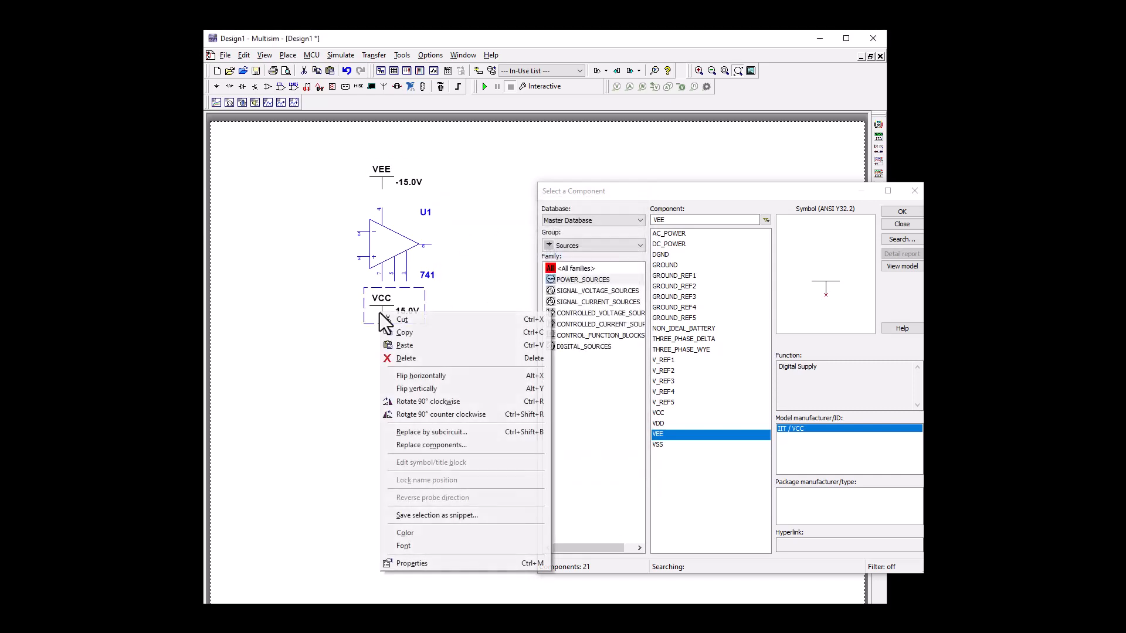
pyautogui.click(411, 376)
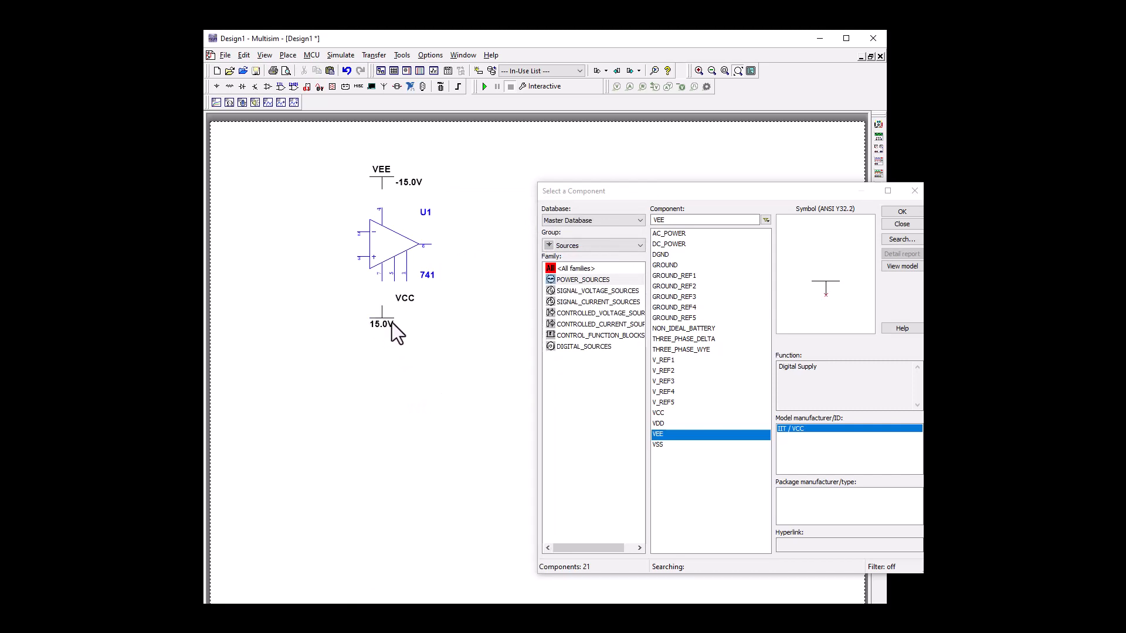
pyautogui.moveTo(405, 301); pyautogui.dragTo(404, 314)
# Step: Wire the VCC supply to the op-amp's pin 7 and the VEE supply to pin 4
pyautogui.click(379, 303)
pyautogui.click(382, 277)
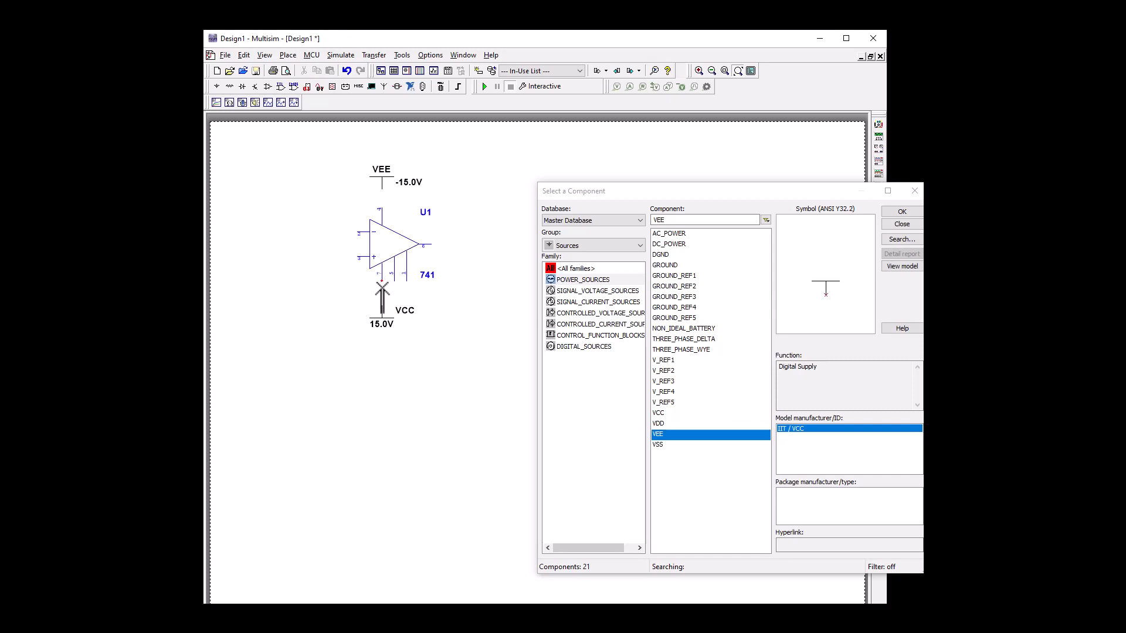
pyautogui.click(381, 206)
pyautogui.click(381, 189)
# Step: Place four 1 kΩ resistors from the Basic group's RESISTOR family, stacked on the input side of the op-amp
pyautogui.click(572, 244)
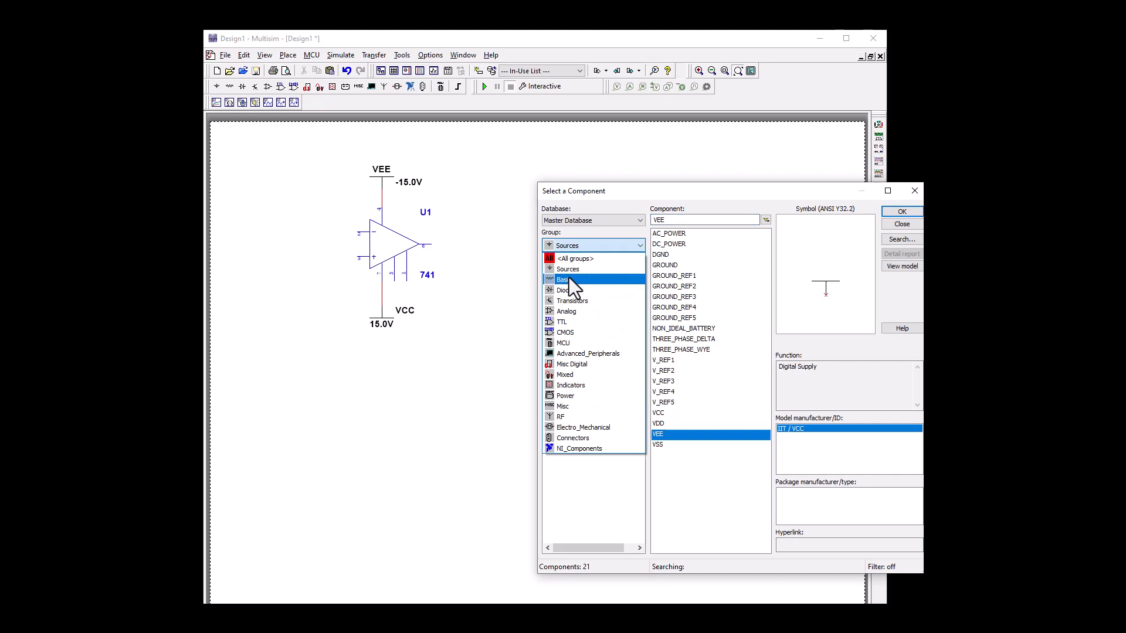
pyautogui.click(568, 277)
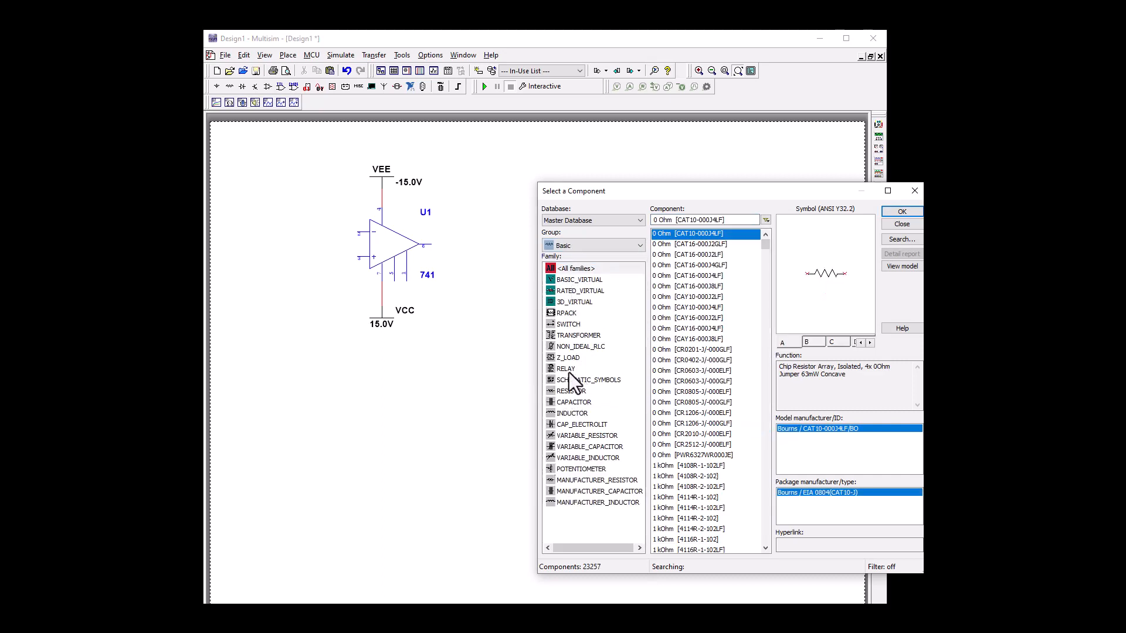
pyautogui.click(585, 391)
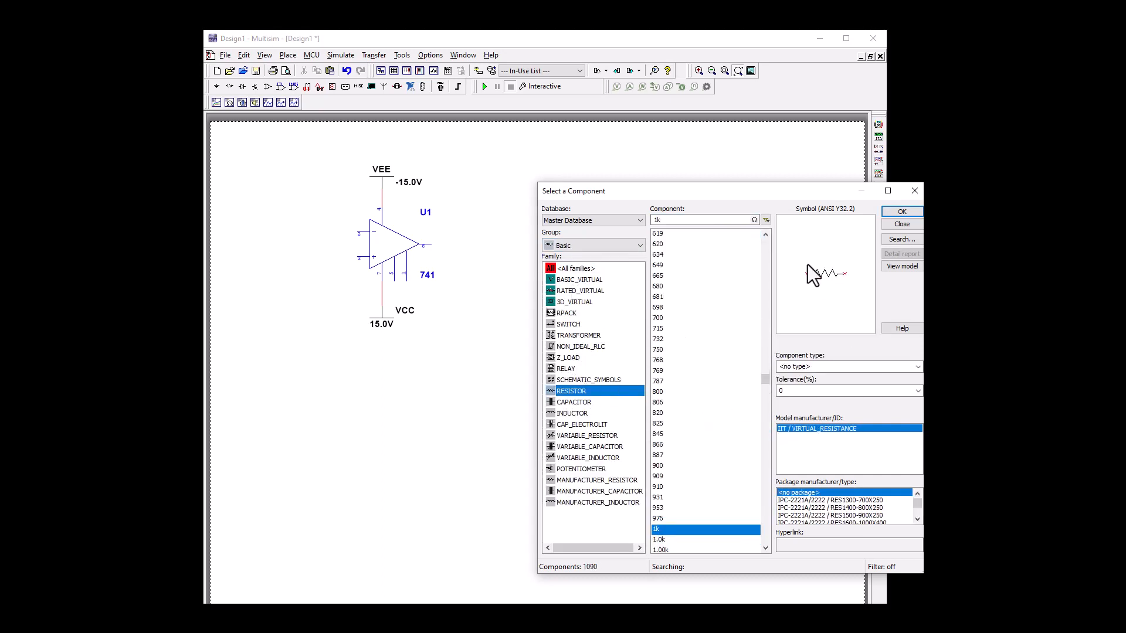
pyautogui.click(900, 212)
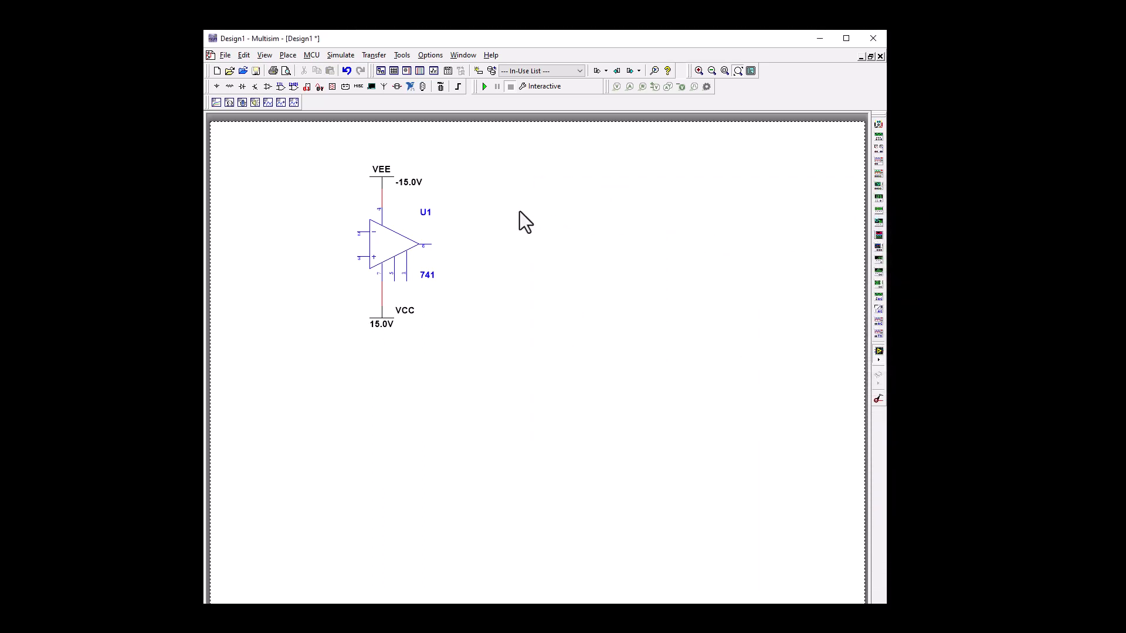
pyautogui.click(252, 185)
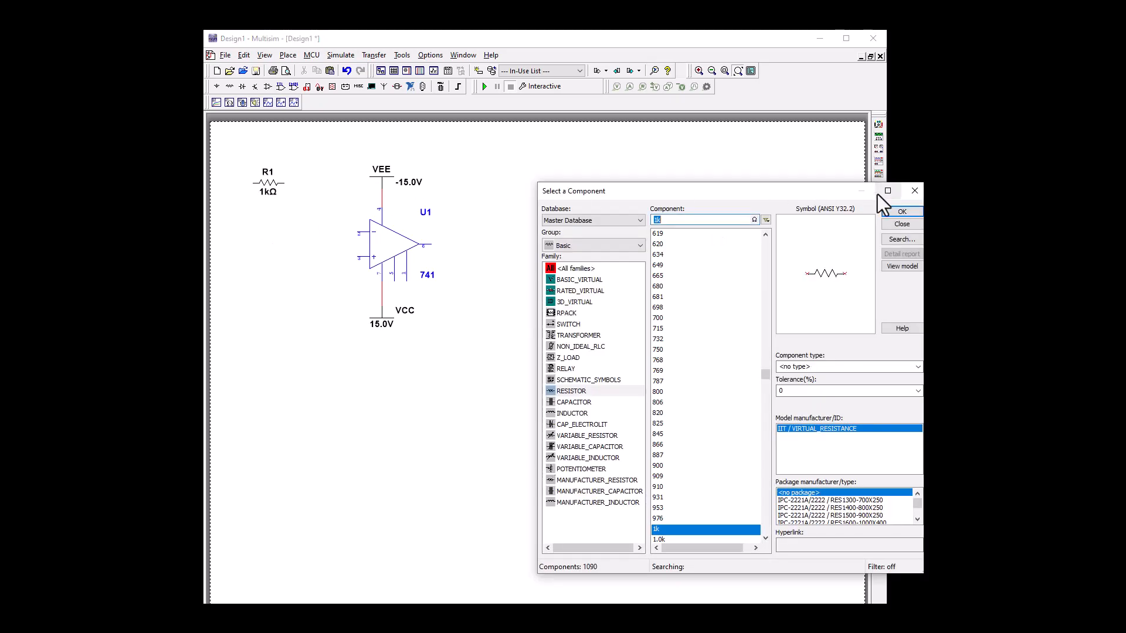
pyautogui.click(901, 213)
pyautogui.click(254, 210)
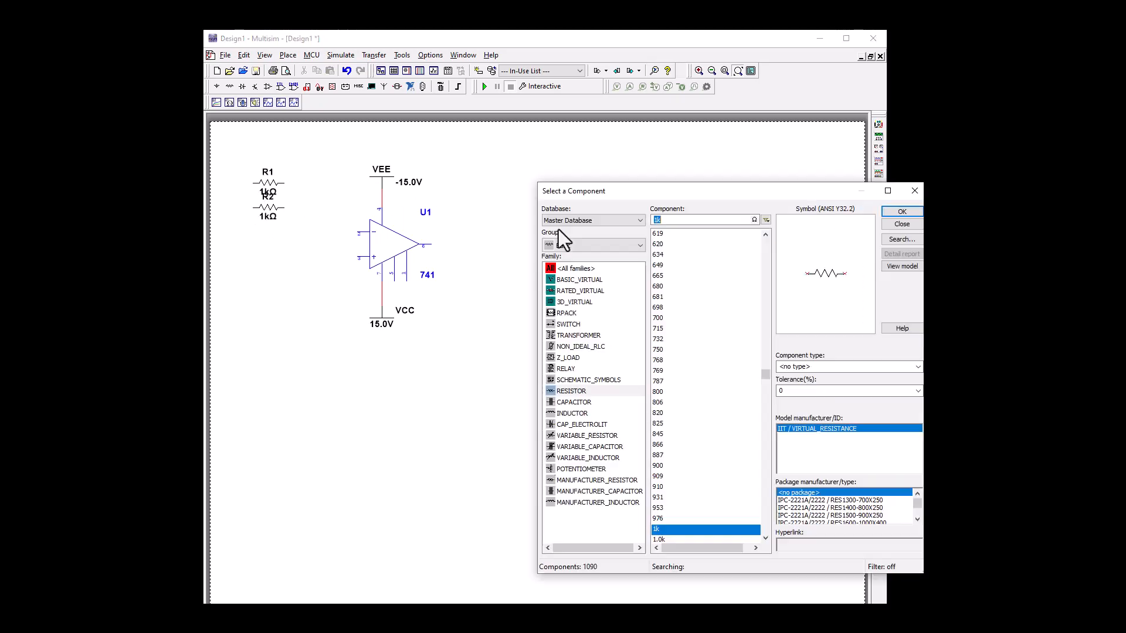
pyautogui.click(889, 211)
pyautogui.click(246, 239)
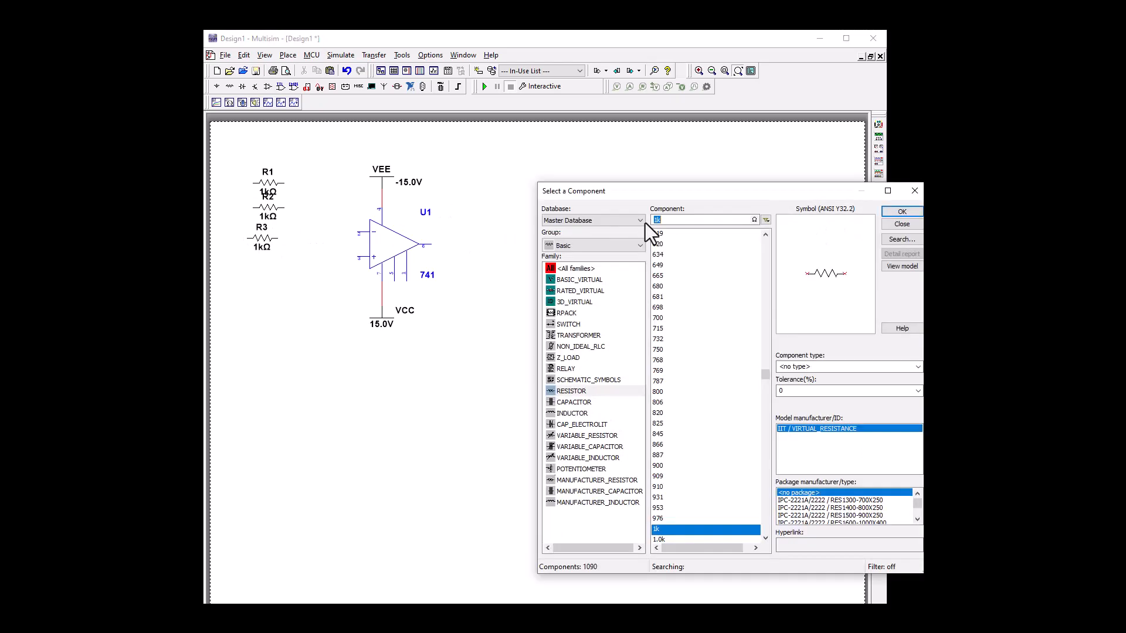
pyautogui.click(915, 218)
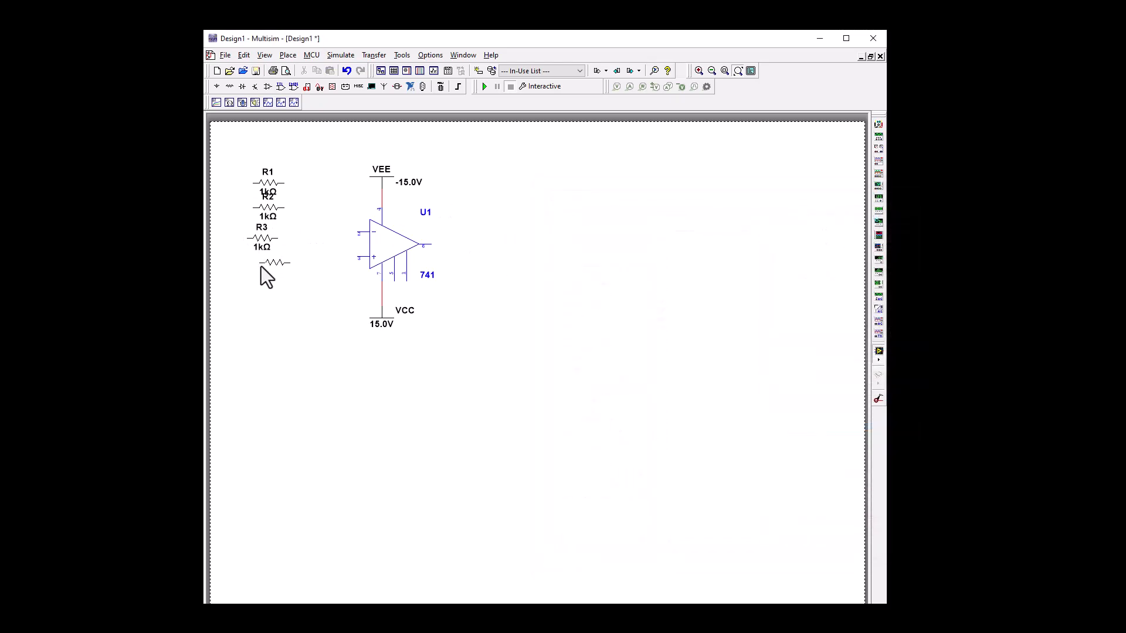
pyautogui.click(261, 269)
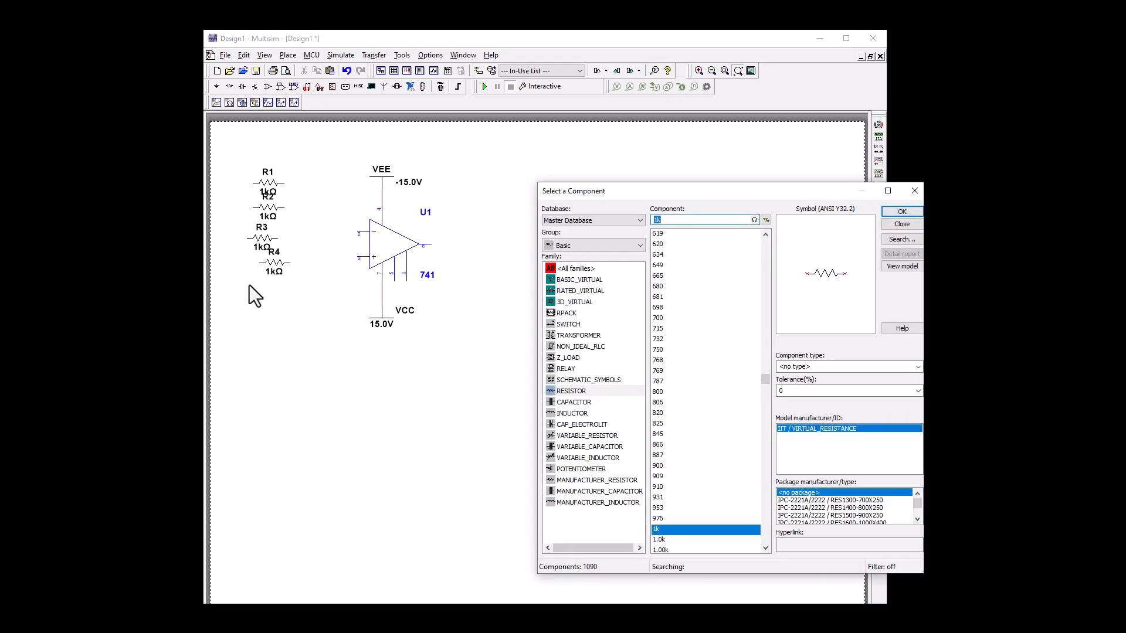
# Step: Place a 0.1 µF capacitor and a 100000 pF capacitor from the CAPACITOR family on the output side of the op-amp
pyautogui.click(585, 401)
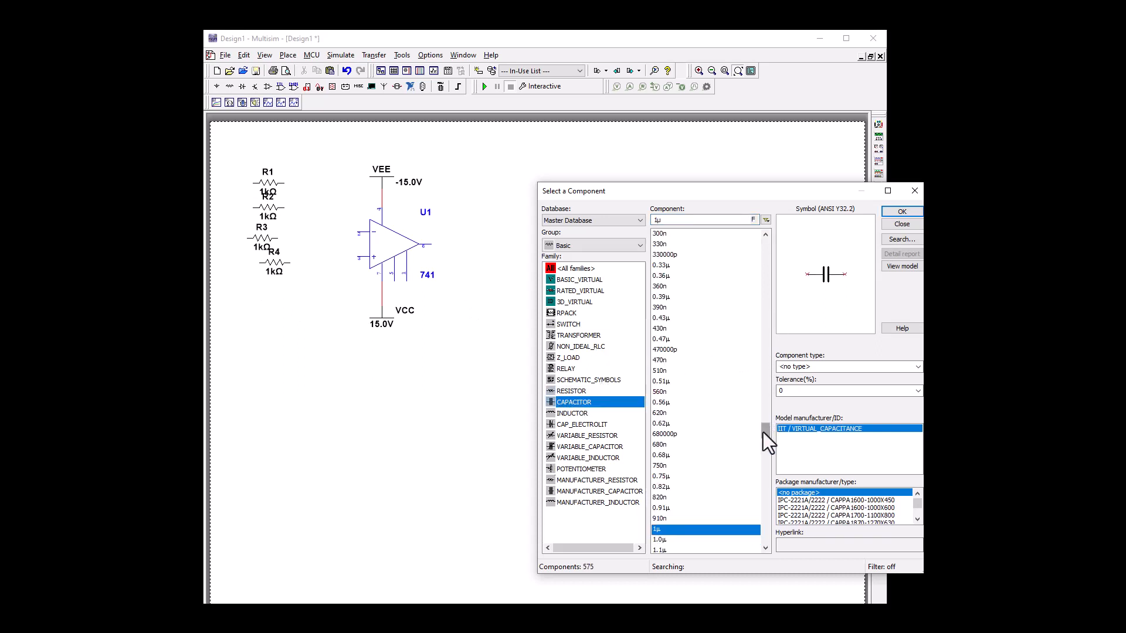
pyautogui.moveTo(764, 432); pyautogui.dragTo(763, 420)
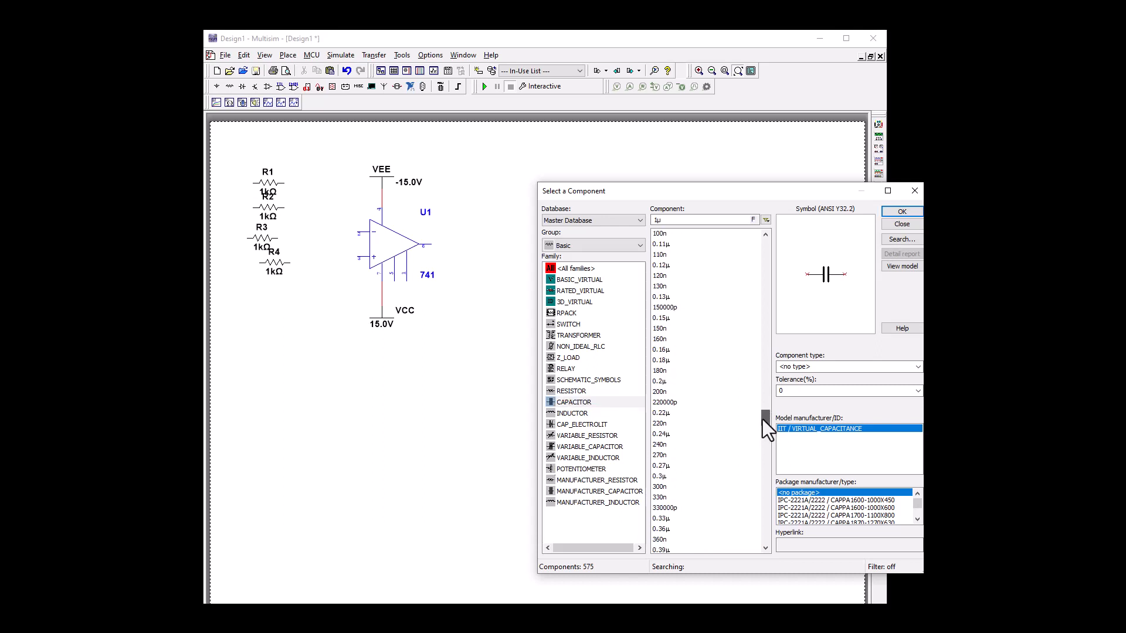
pyautogui.click(766, 235)
pyautogui.click(678, 235)
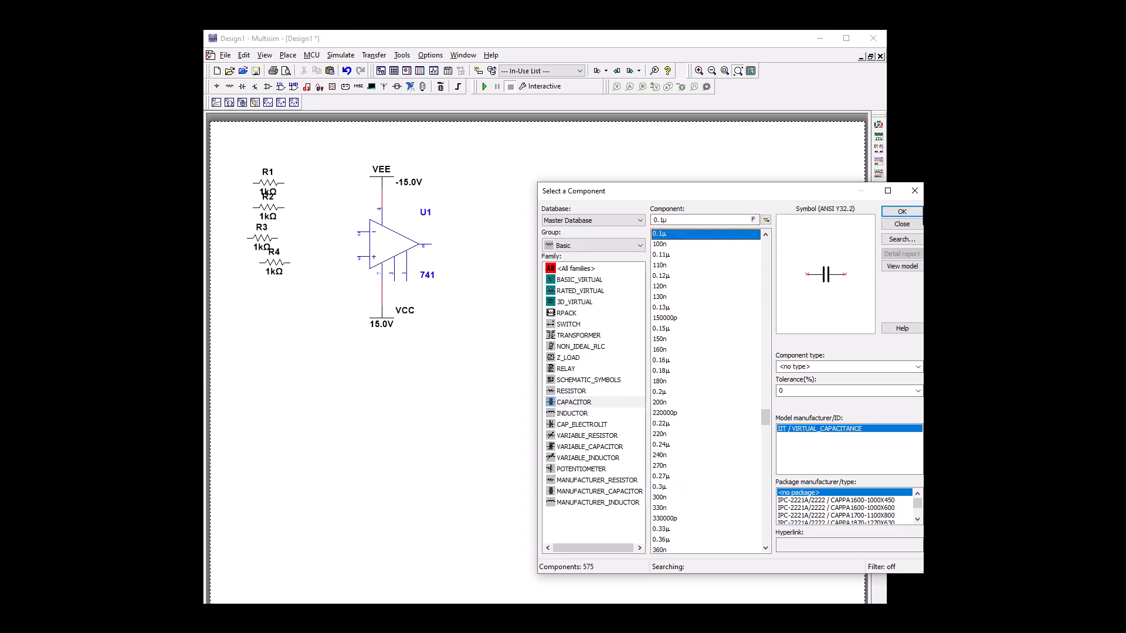
pyautogui.click(902, 211)
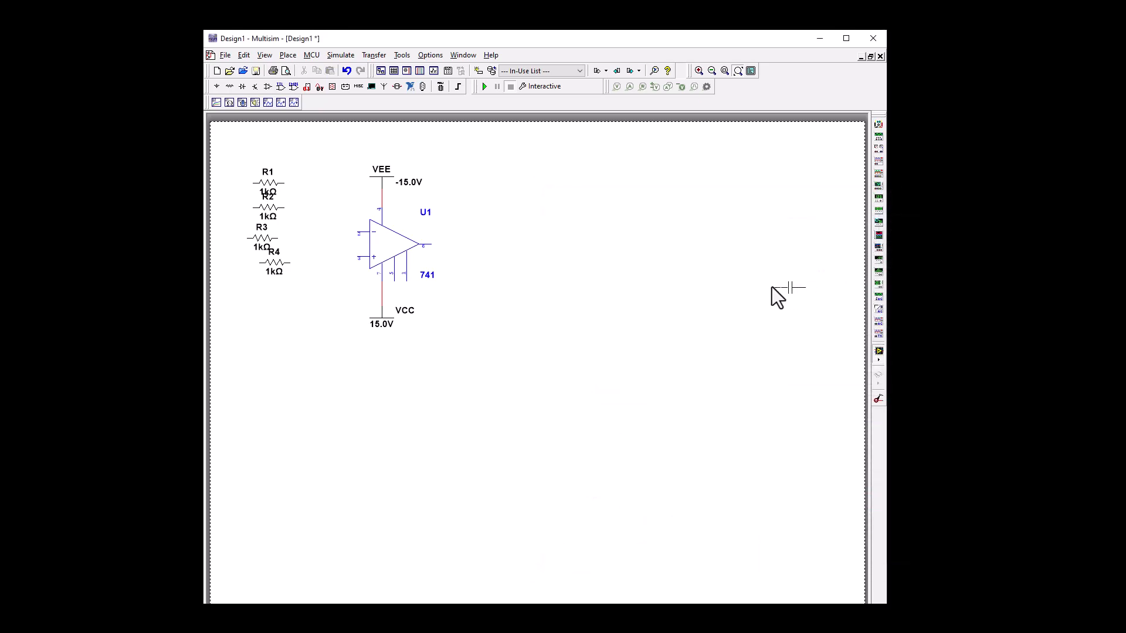
pyautogui.click(471, 198)
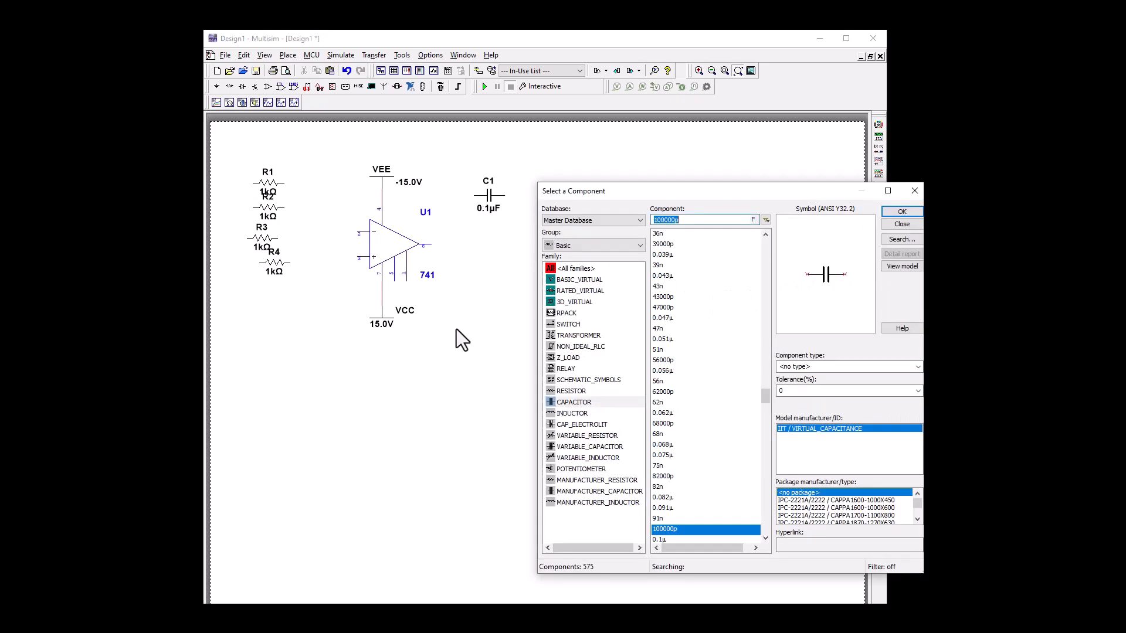
pyautogui.click(894, 216)
pyautogui.click(456, 290)
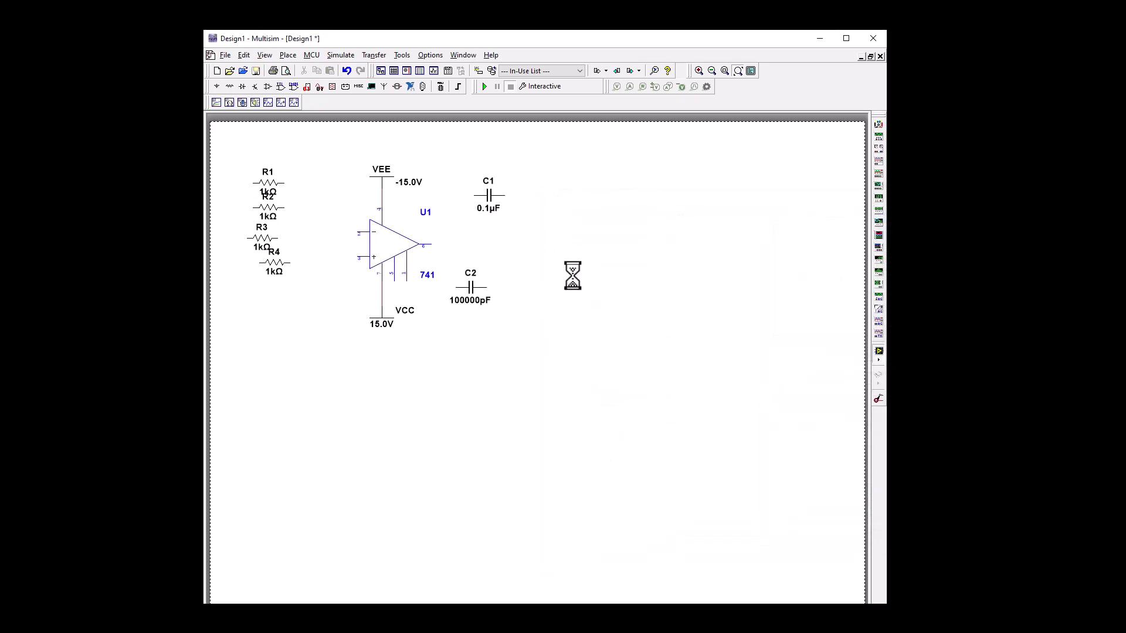
# Step: Place two 100000 pF capacitors from the CAPACITOR family side by side below the op-amp
pyautogui.click(897, 213)
pyautogui.click(278, 368)
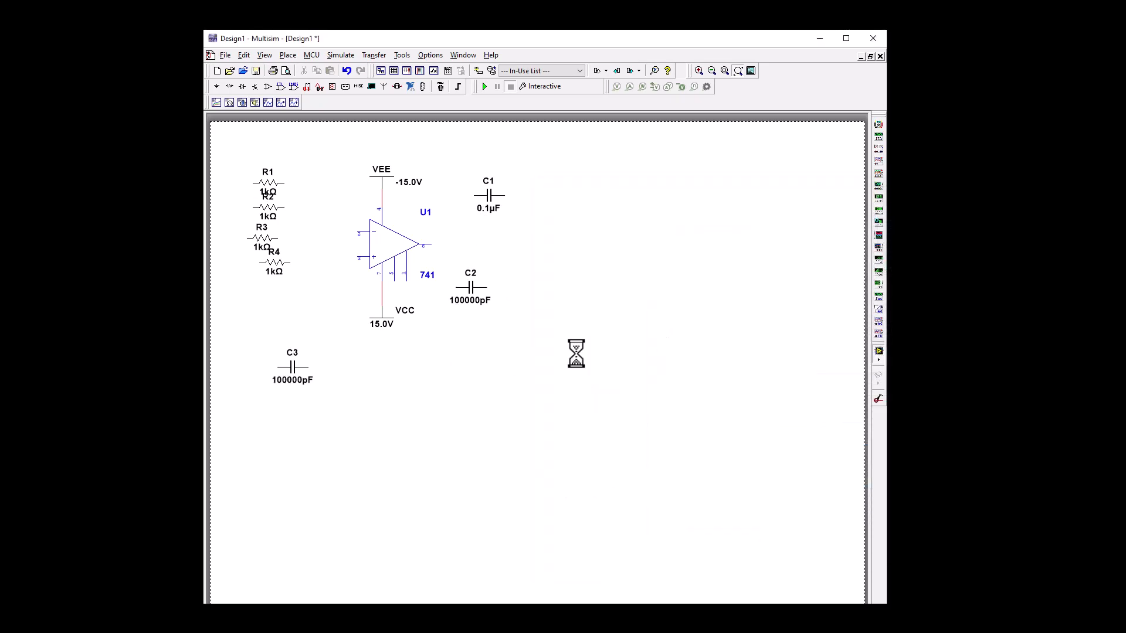
pyautogui.click(902, 214)
pyautogui.click(377, 368)
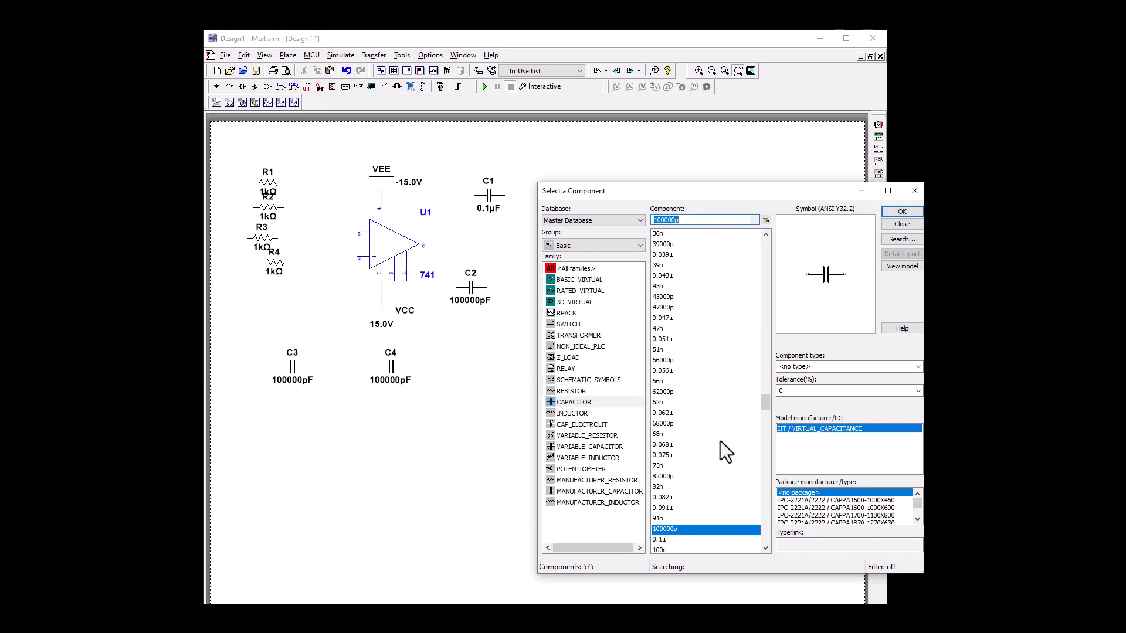
# Step: Place a 0.1 µF capacitor from the CAPACITOR family directly below C4
pyautogui.click(659, 540)
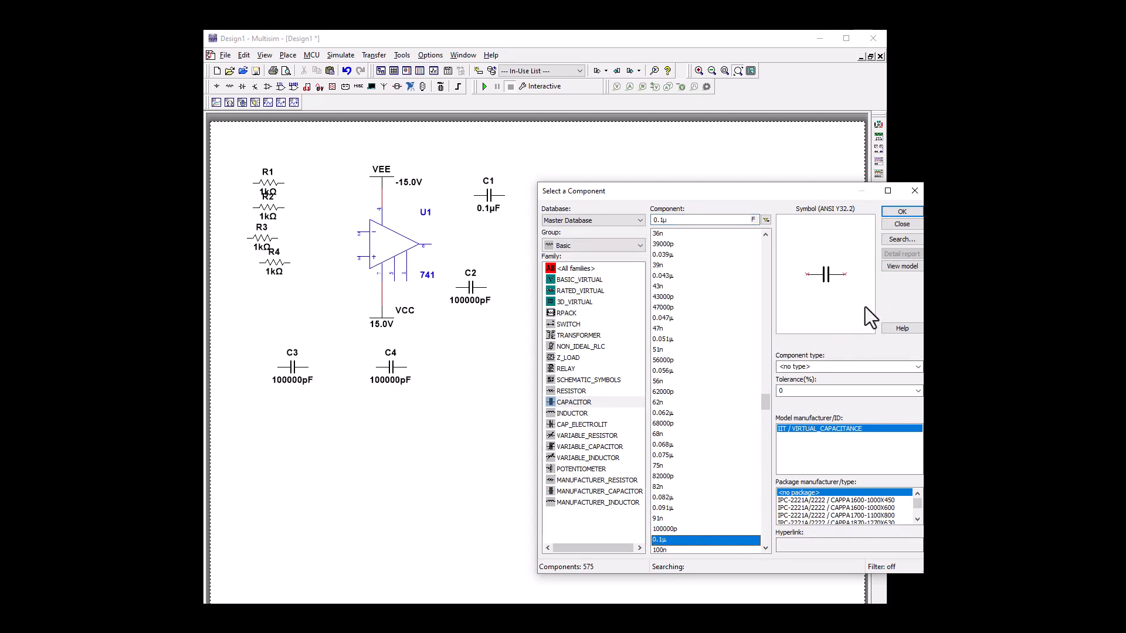
pyautogui.click(902, 212)
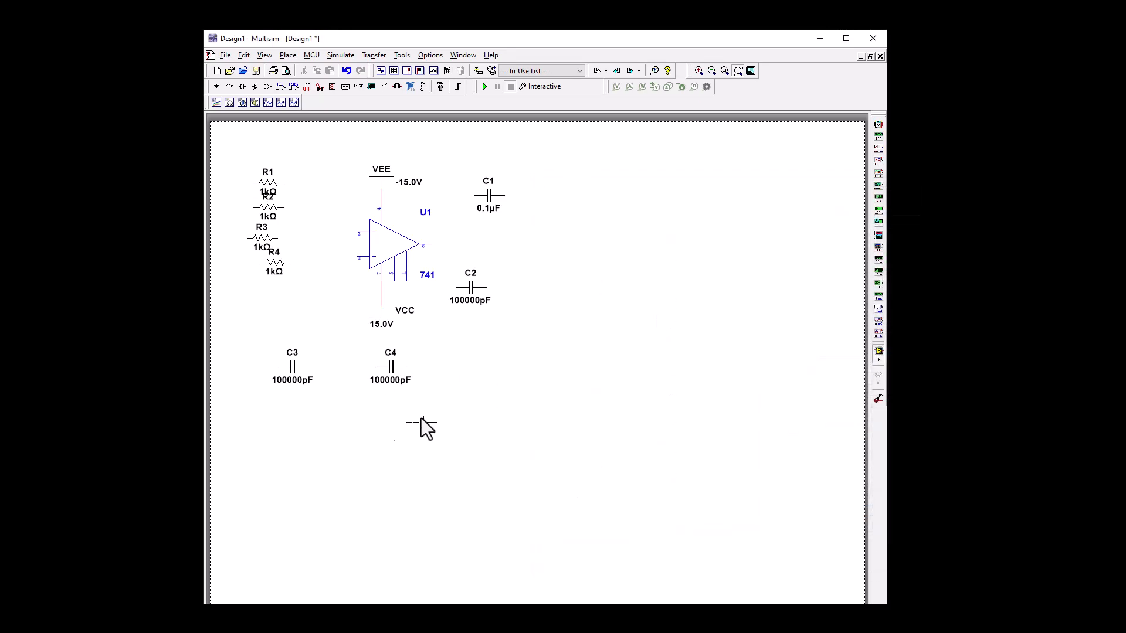
pyautogui.click(371, 410)
# Step: Place two more 100000 pF capacitors, one below C3 and one just below C2
pyautogui.click(900, 212)
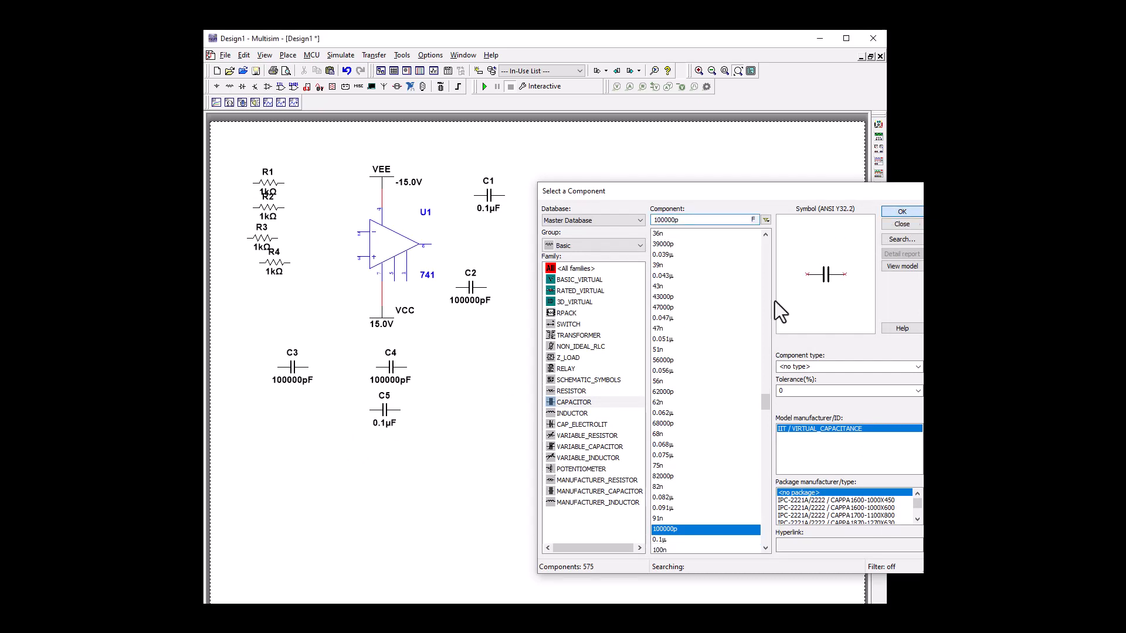
pyautogui.click(272, 421)
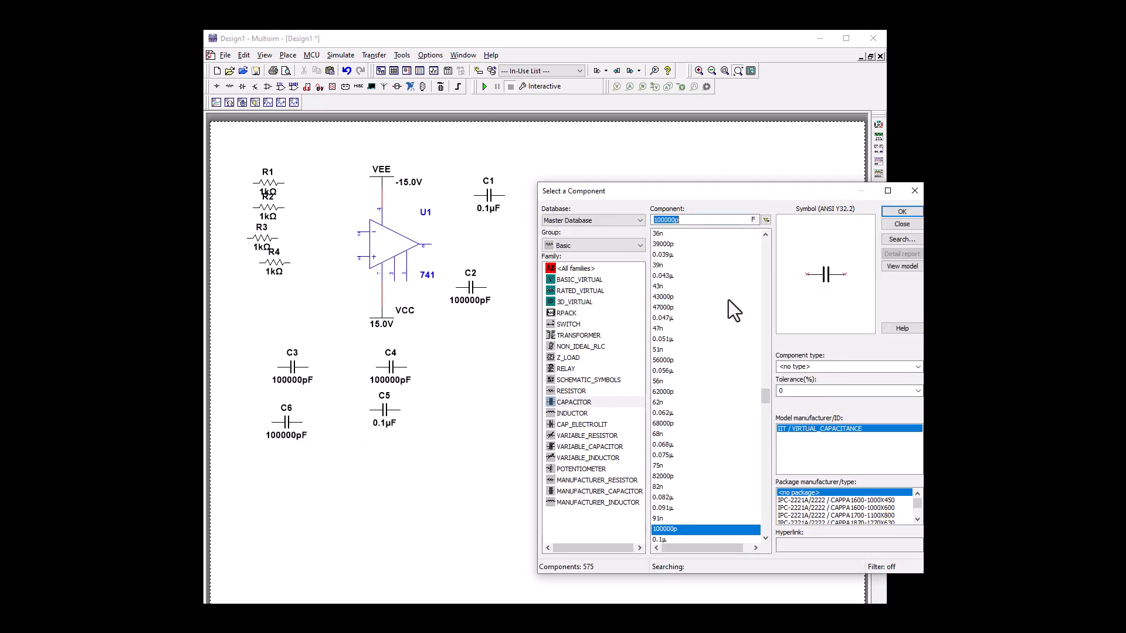
pyautogui.click(903, 212)
pyautogui.click(468, 324)
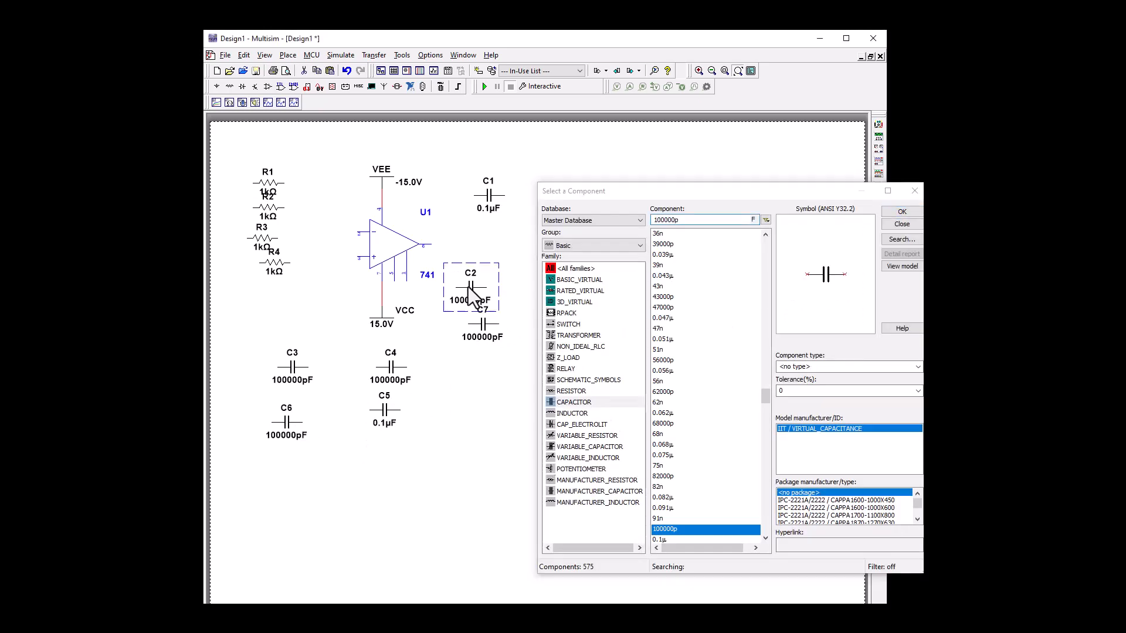
# Step: Delete the five 100000 pF capacitors C2, C4, C3, C6 and C7 from the schematic
pyautogui.click(463, 287)
pyautogui.press('Delete')
pyautogui.click(393, 379)
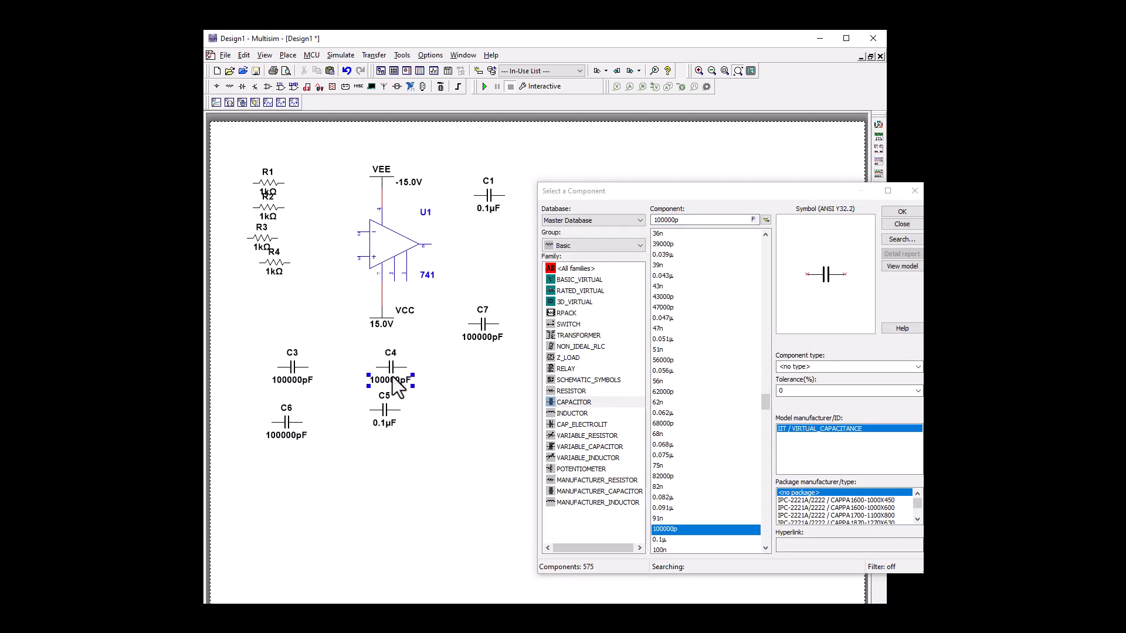
pyautogui.click(394, 367)
pyautogui.press('Delete')
pyautogui.click(294, 370)
pyautogui.press('Delete')
pyautogui.click(288, 433)
pyautogui.press('Delete')
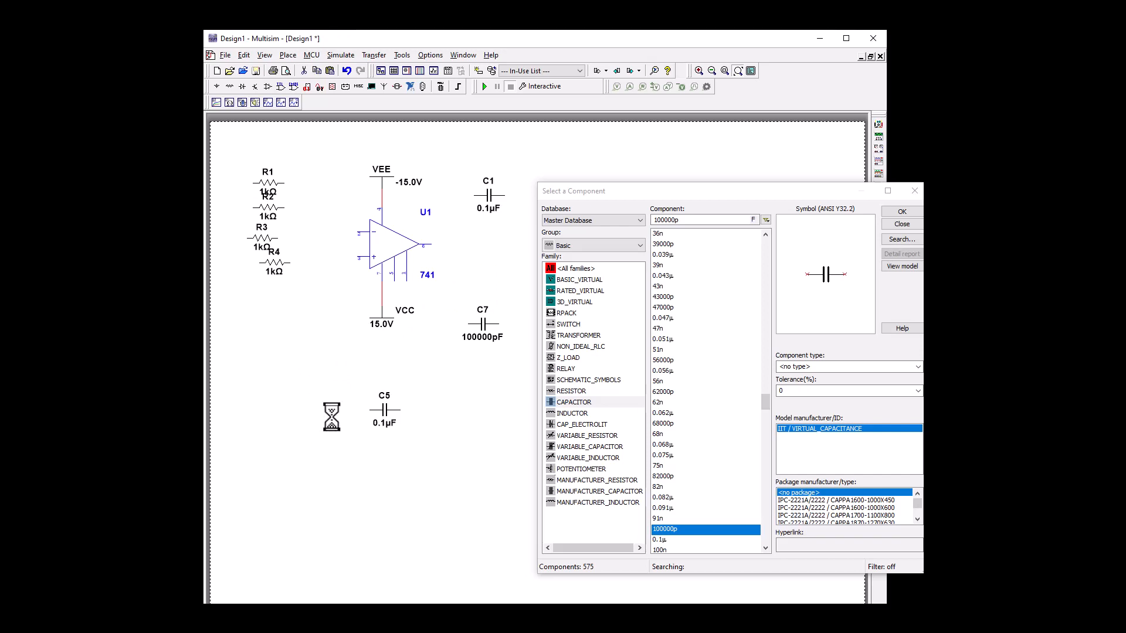
pyautogui.click(485, 343)
pyautogui.press('Delete')
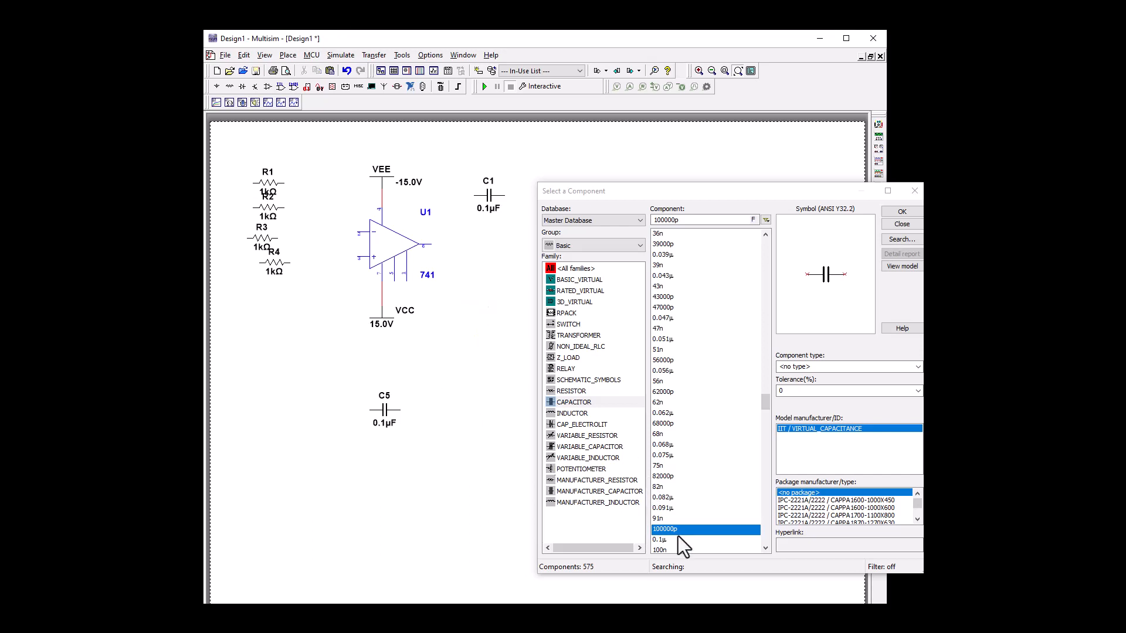
# Step: Place three 0.1 µF capacitors from the CAPACITOR family: two stacked below C1 and one beside C5
pyautogui.click(670, 540)
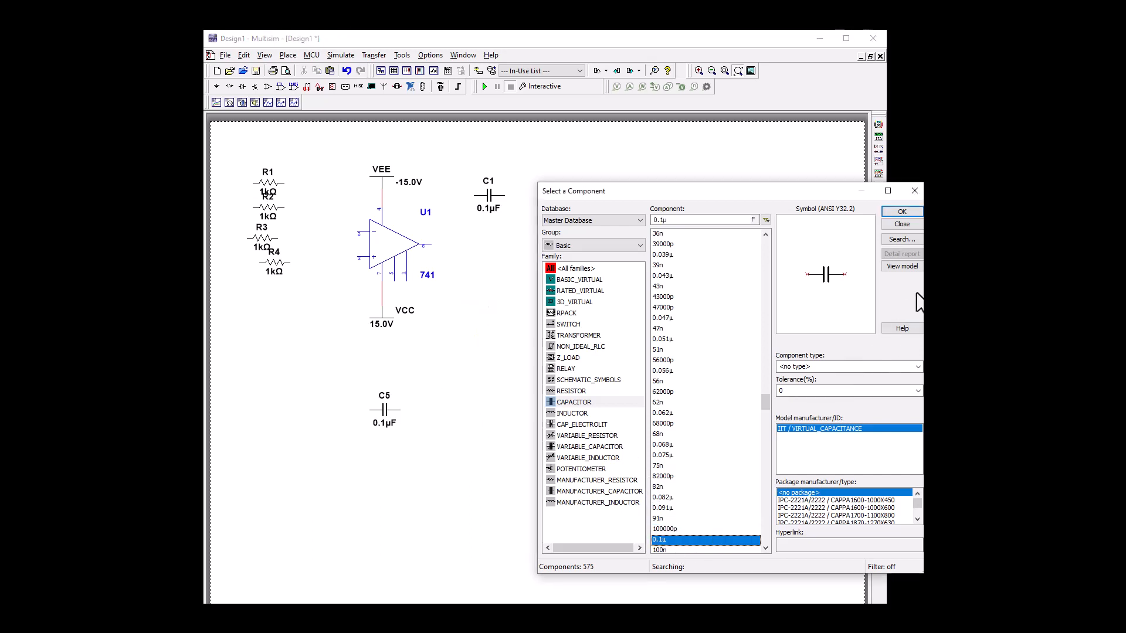
pyautogui.click(476, 256)
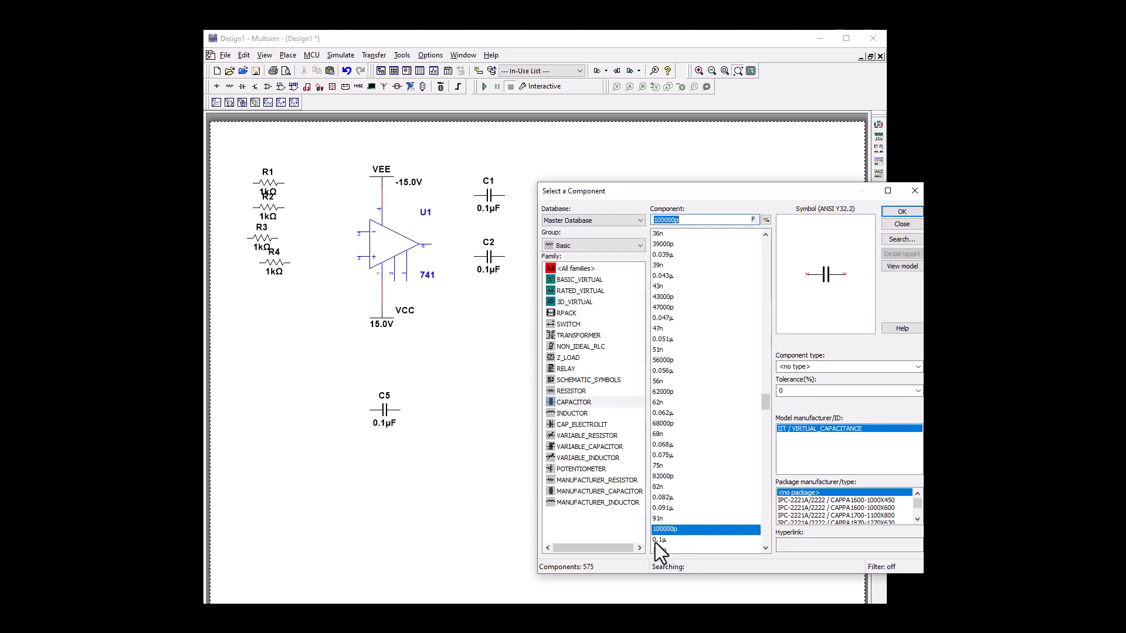
pyautogui.click(659, 540)
pyautogui.click(902, 211)
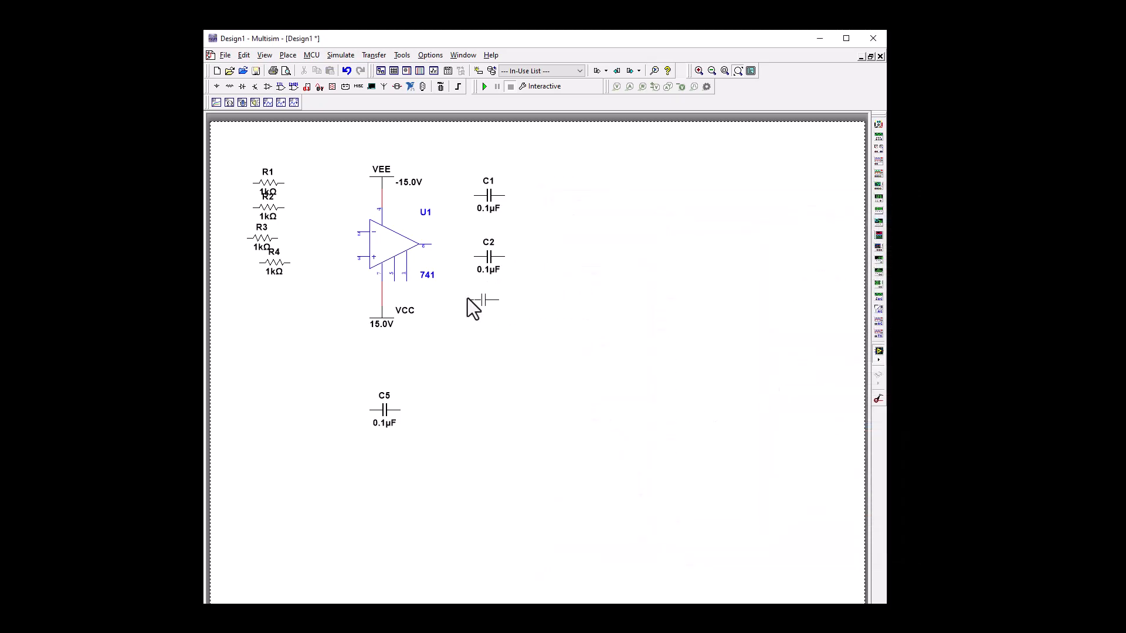
pyautogui.click(478, 304)
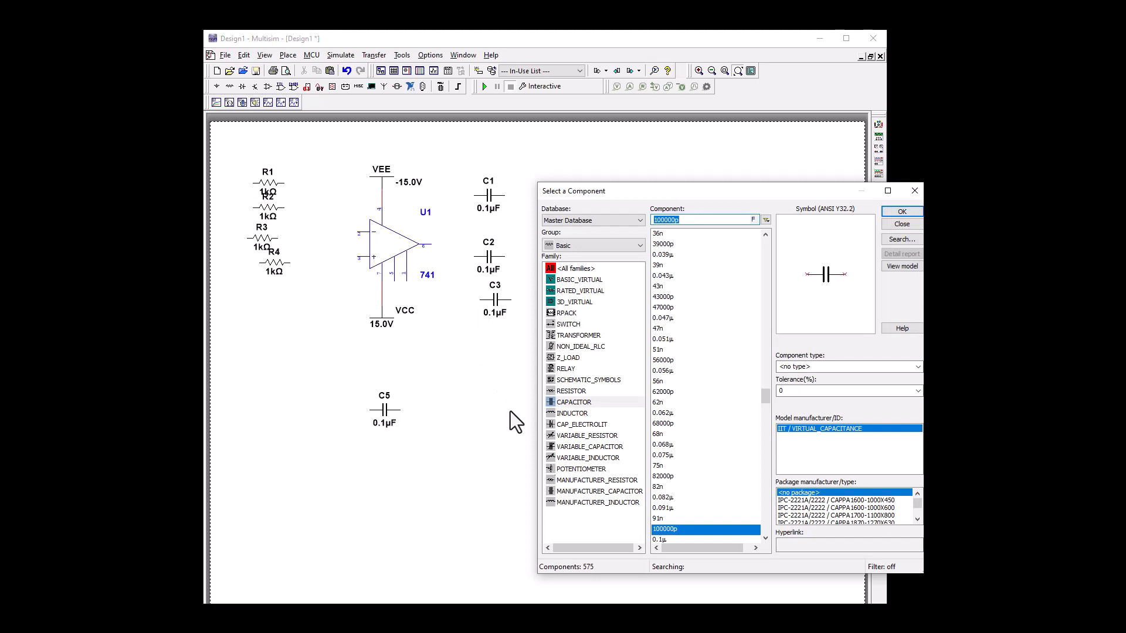
pyautogui.click(667, 540)
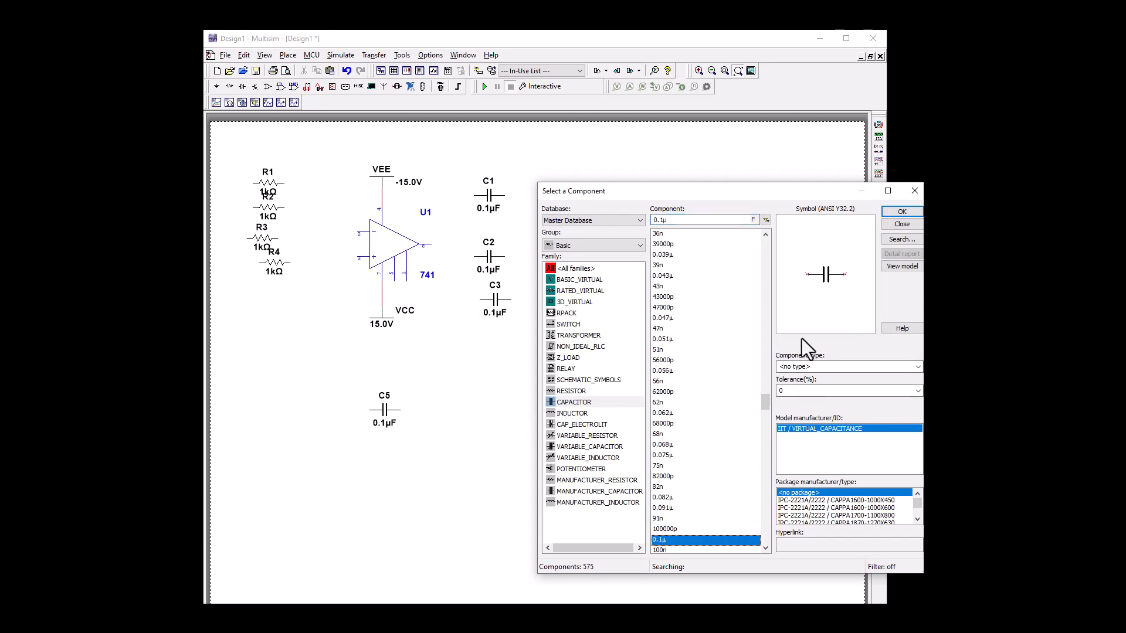
pyautogui.click(901, 211)
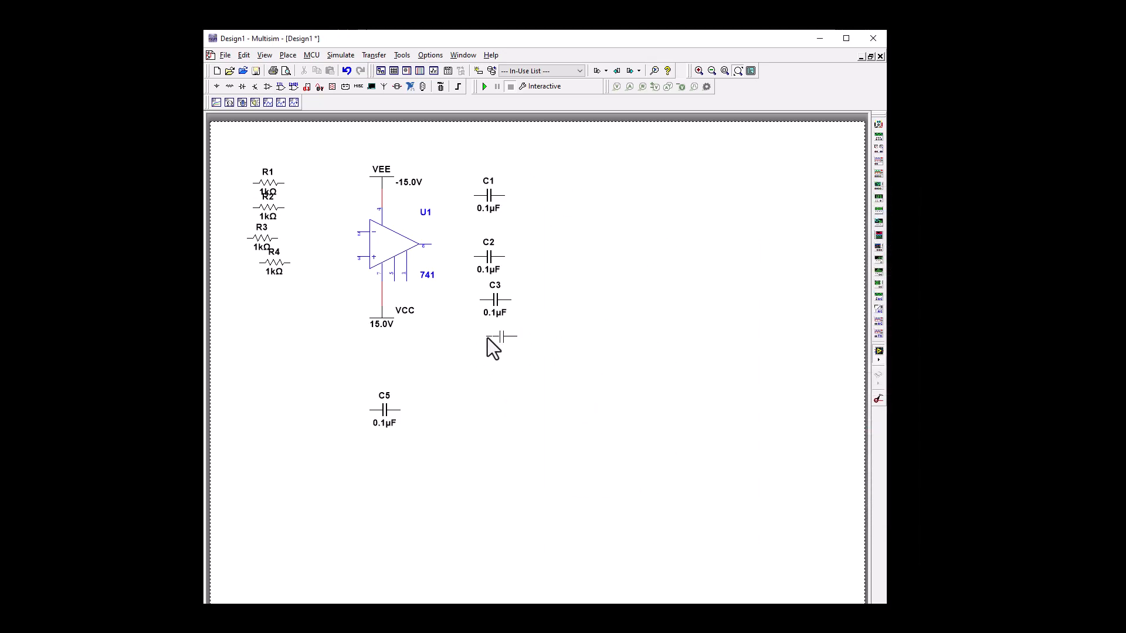
pyautogui.click(424, 403)
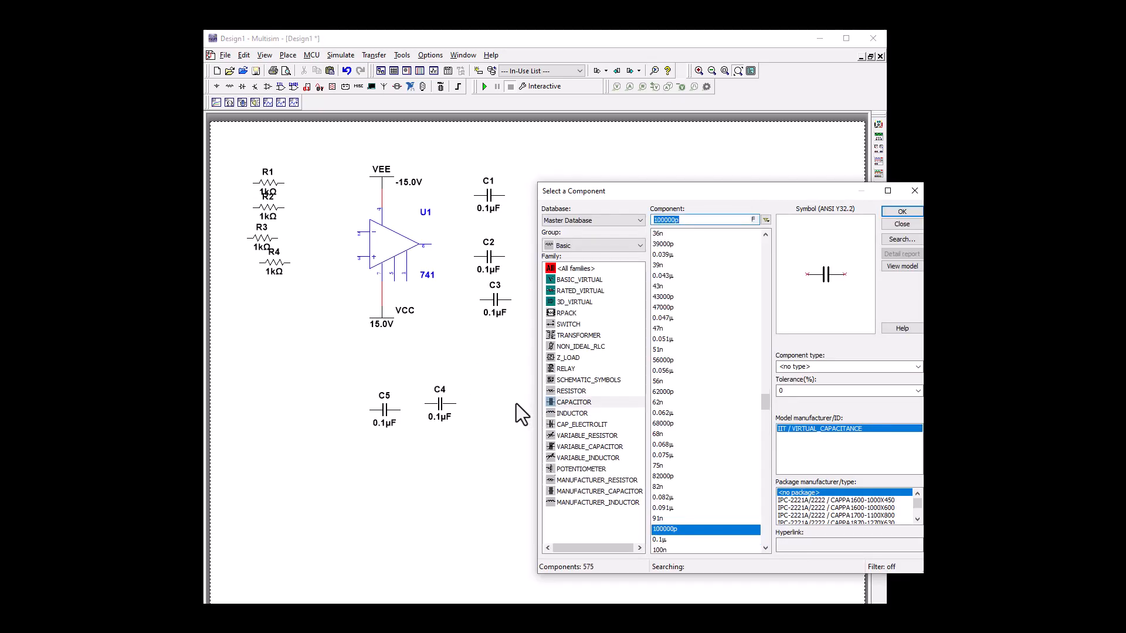
# Step: Place a 27 kΩ resistor from the RESISTOR family above the op-amp, beside the VEE supply
pyautogui.click(593, 392)
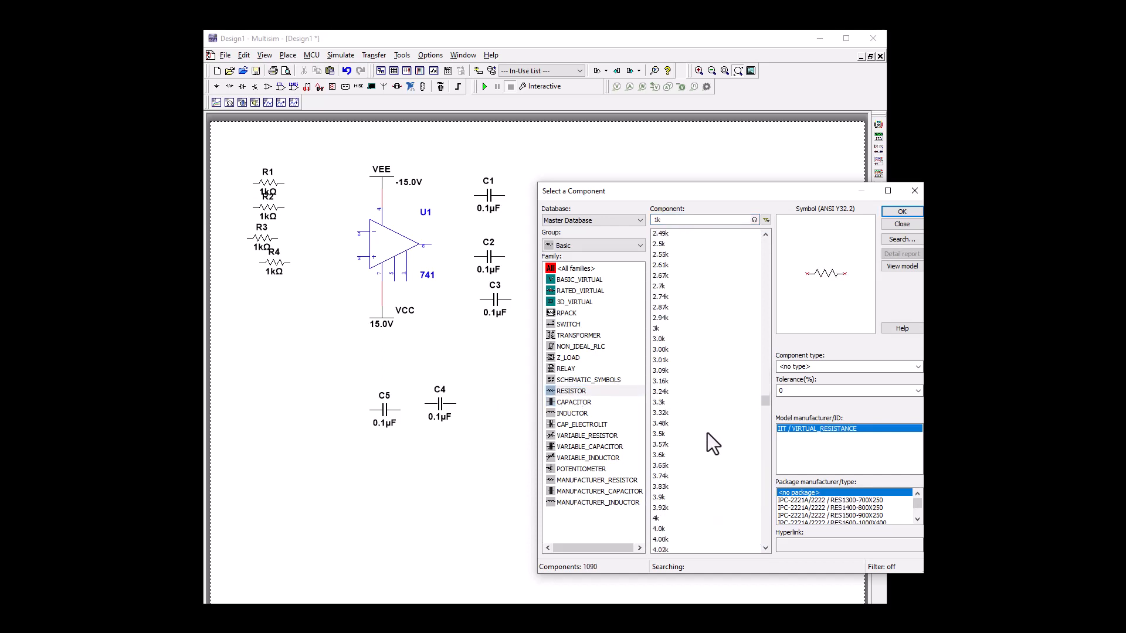
pyautogui.scroll(-20, 707, 432)
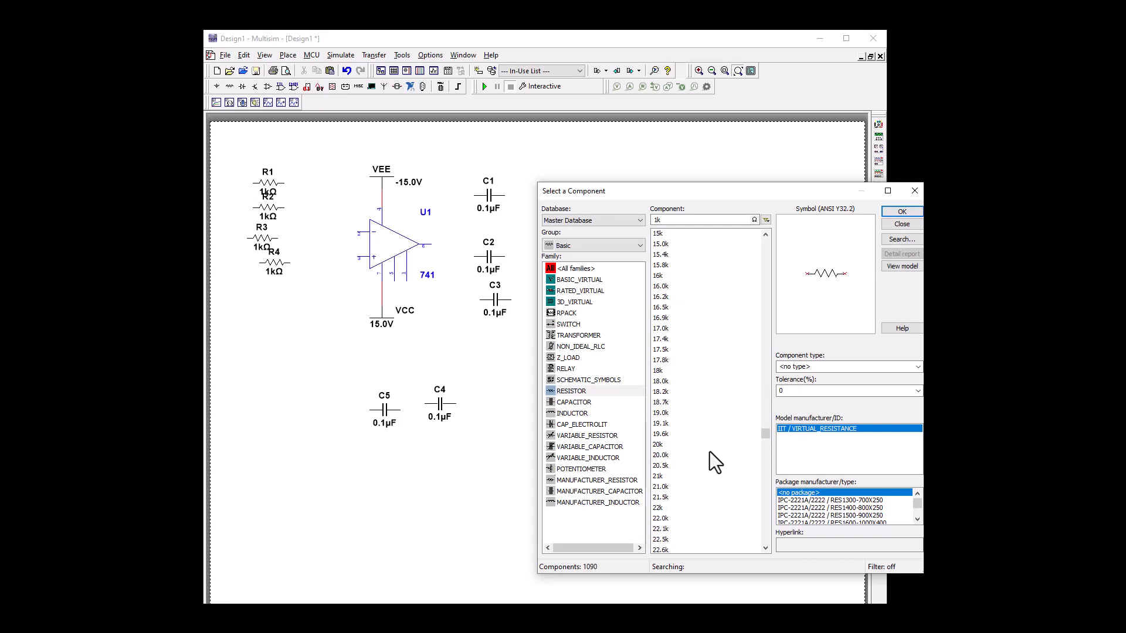
pyautogui.scroll(-5, 709, 459)
pyautogui.click(658, 519)
pyautogui.click(891, 214)
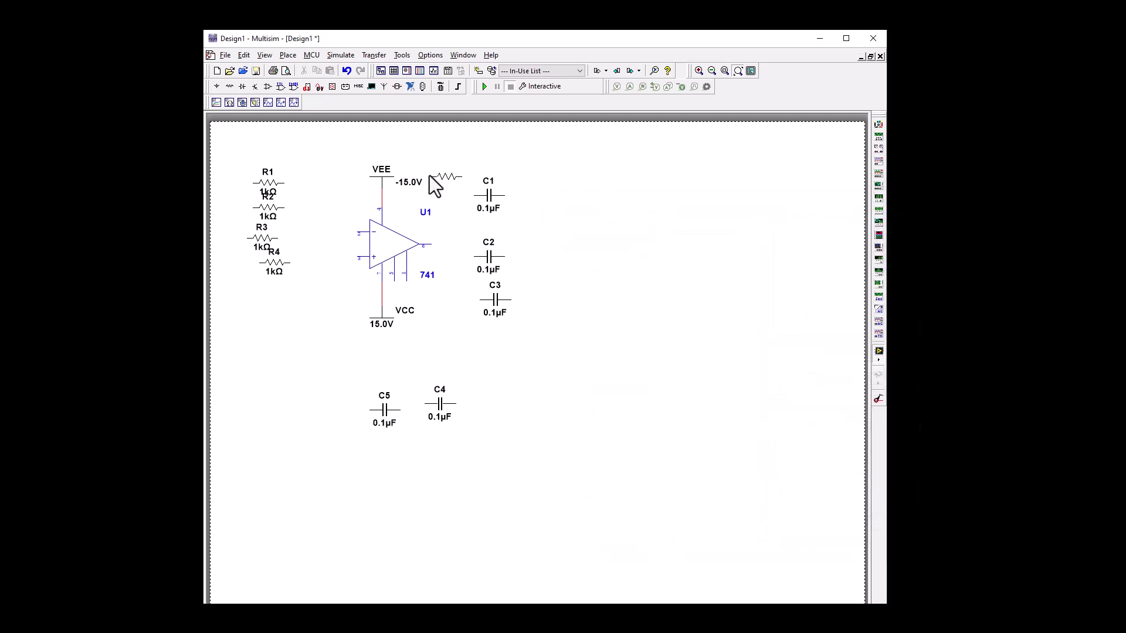
pyautogui.click(426, 156)
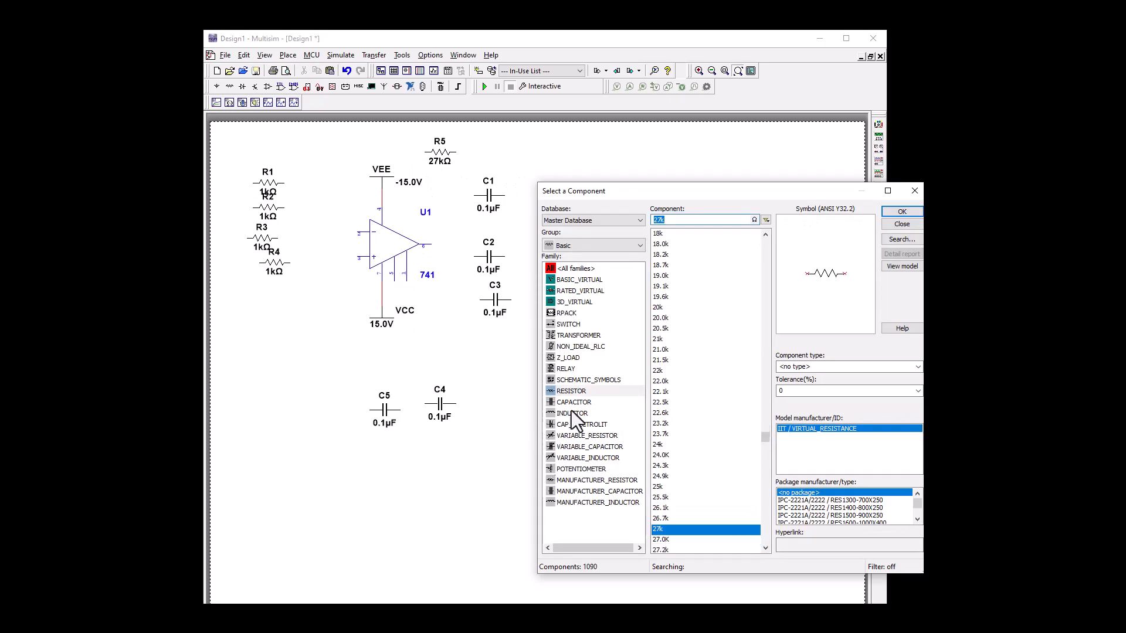
# Step: Place a 100 kΩ variable resistor from the VARIABLE_RESISTOR family beside R5 and close component selection
pyautogui.click(583, 435)
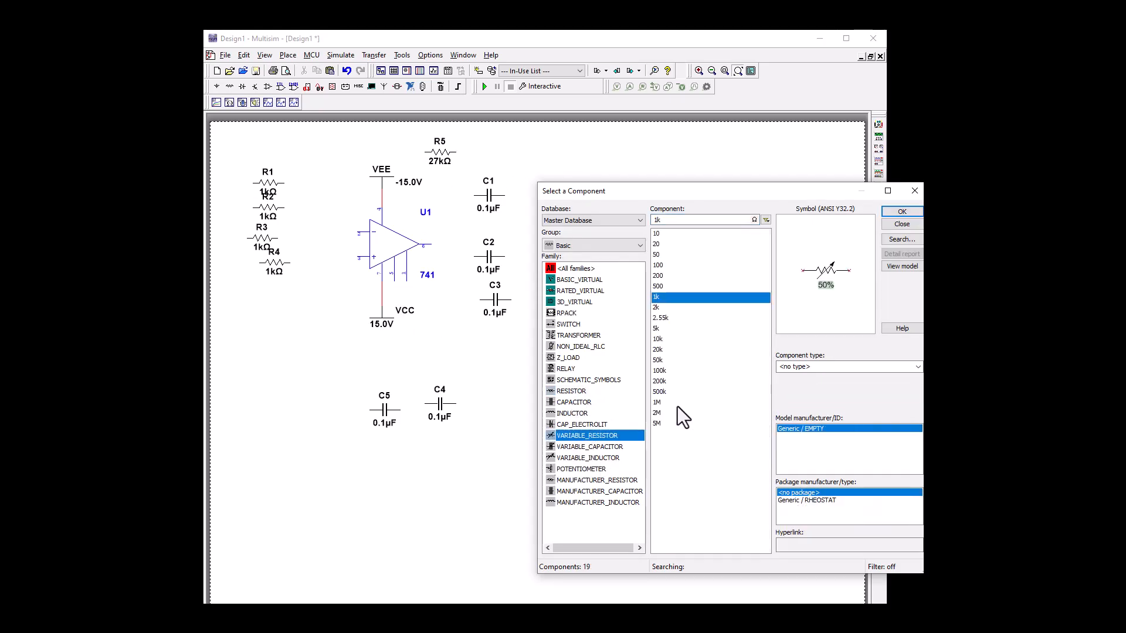
pyautogui.click(666, 372)
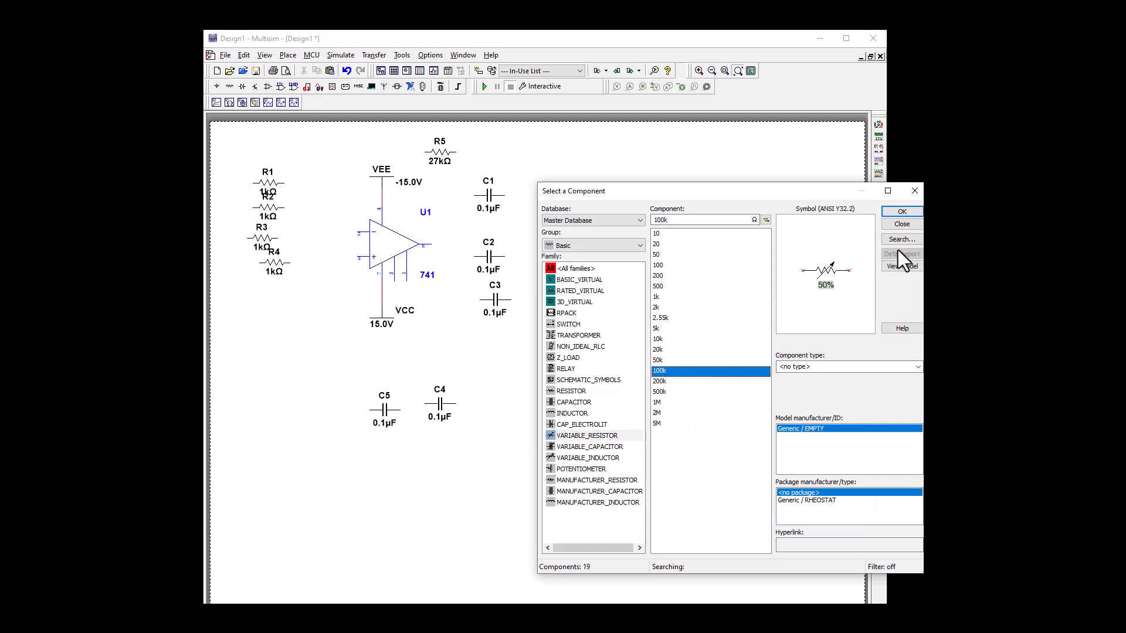
pyautogui.click(902, 211)
pyautogui.click(500, 154)
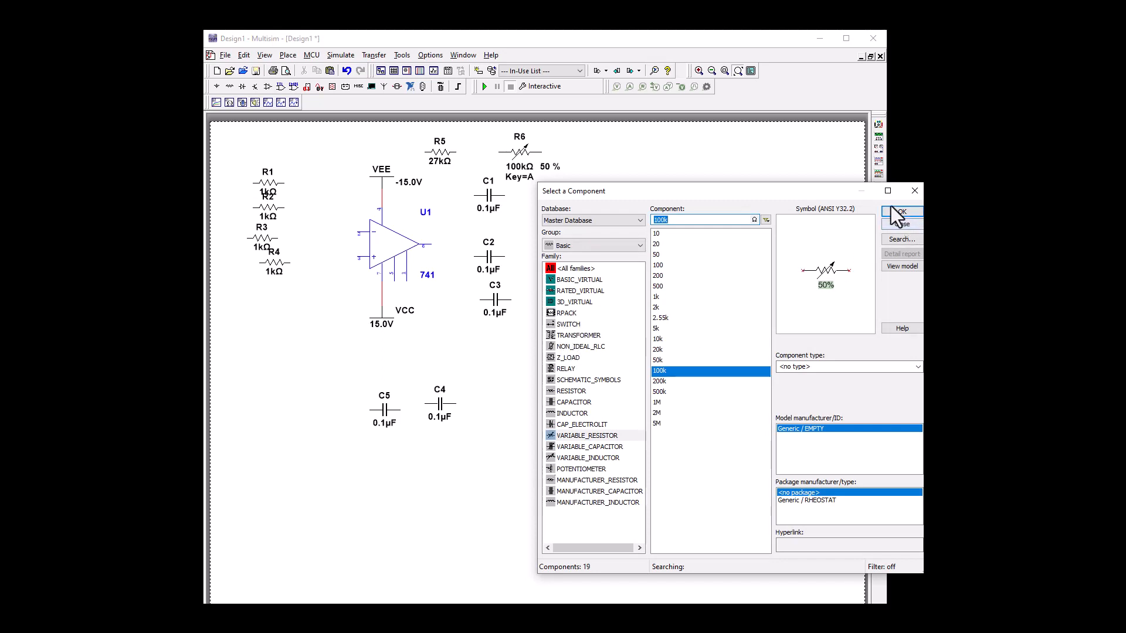
pyautogui.click(914, 194)
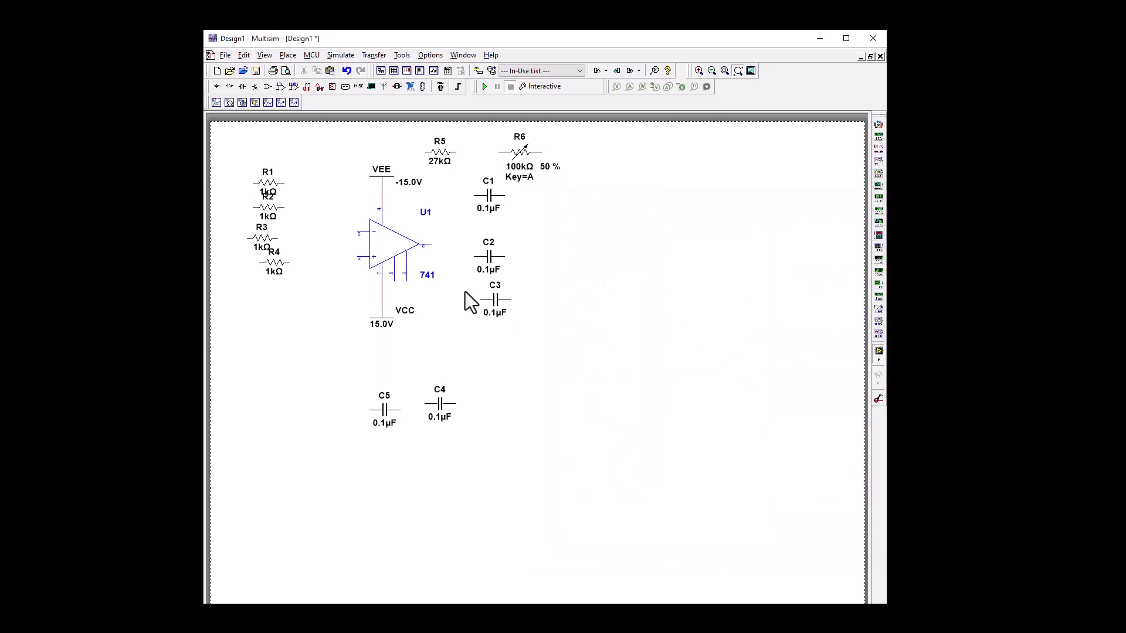
# Step: Move C1 next to the VEE supply, C2 next to VCC and C3 beside C4, shifting the 15.0V label slightly down
pyautogui.moveTo(486, 198); pyautogui.dragTo(432, 201)
pyautogui.moveTo(440, 284); pyautogui.dragTo(434, 300)
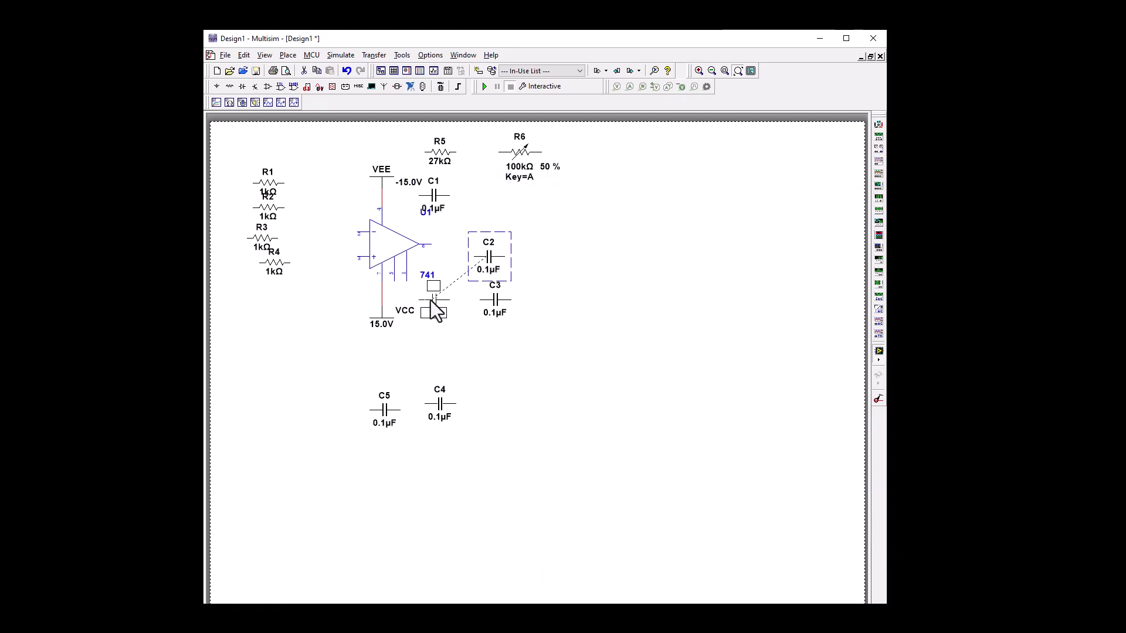
pyautogui.click(376, 331)
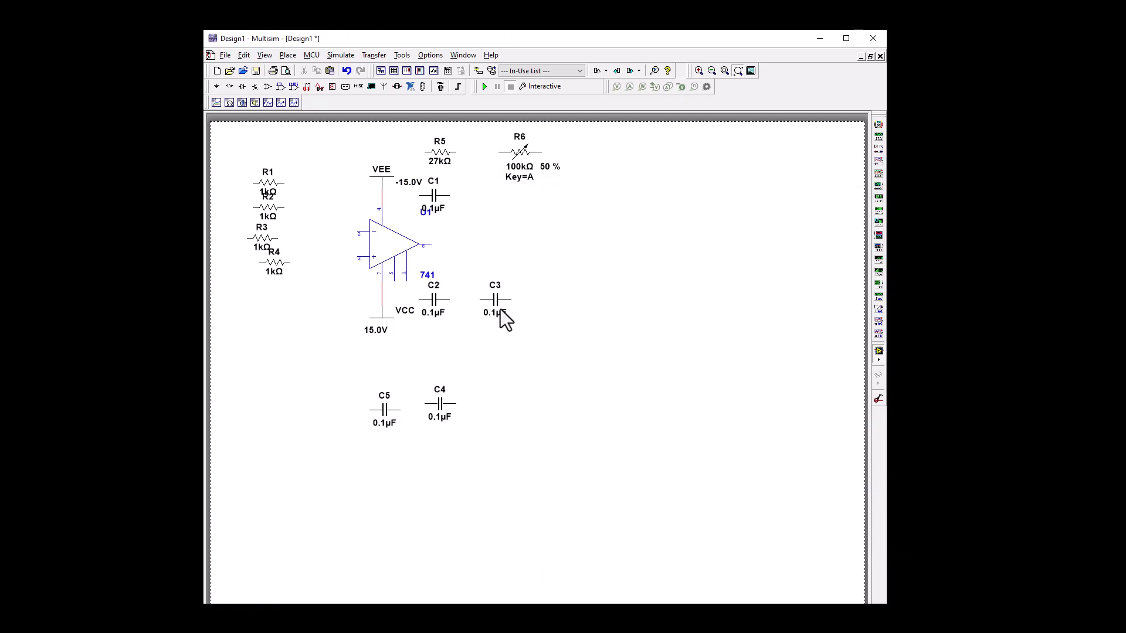
pyautogui.moveTo(504, 319); pyautogui.dragTo(493, 421)
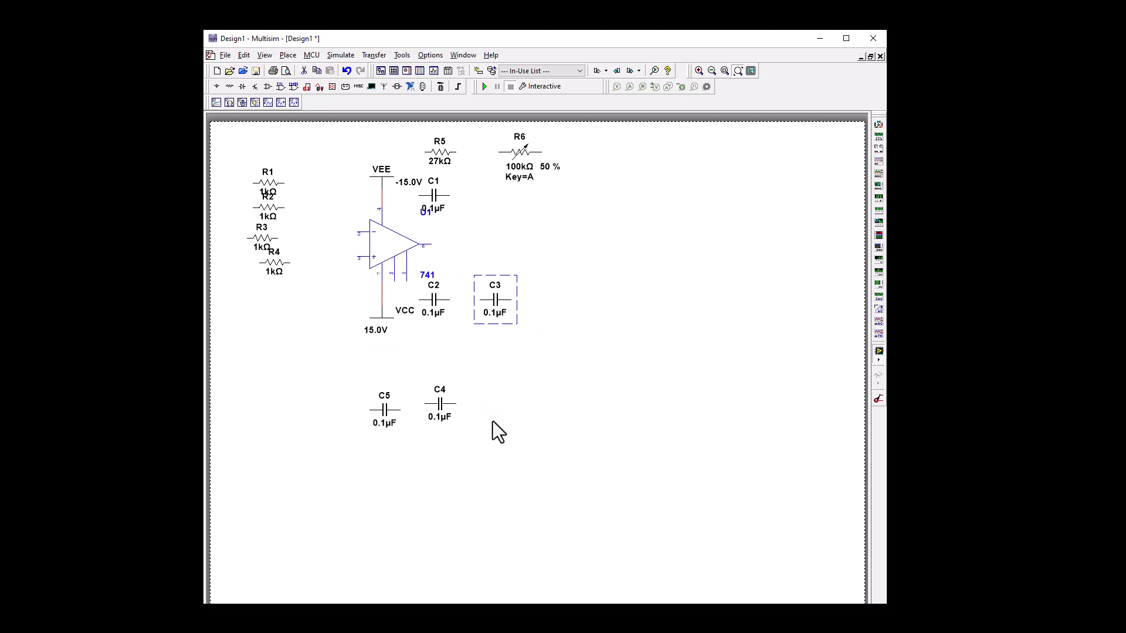
# Step: Rotate C5, C4 and C3 90° clockwise and space them out in one level row below the op-amp
pyautogui.rightClick(378, 414)
pyautogui.click(424, 246)
pyautogui.rightClick(441, 420)
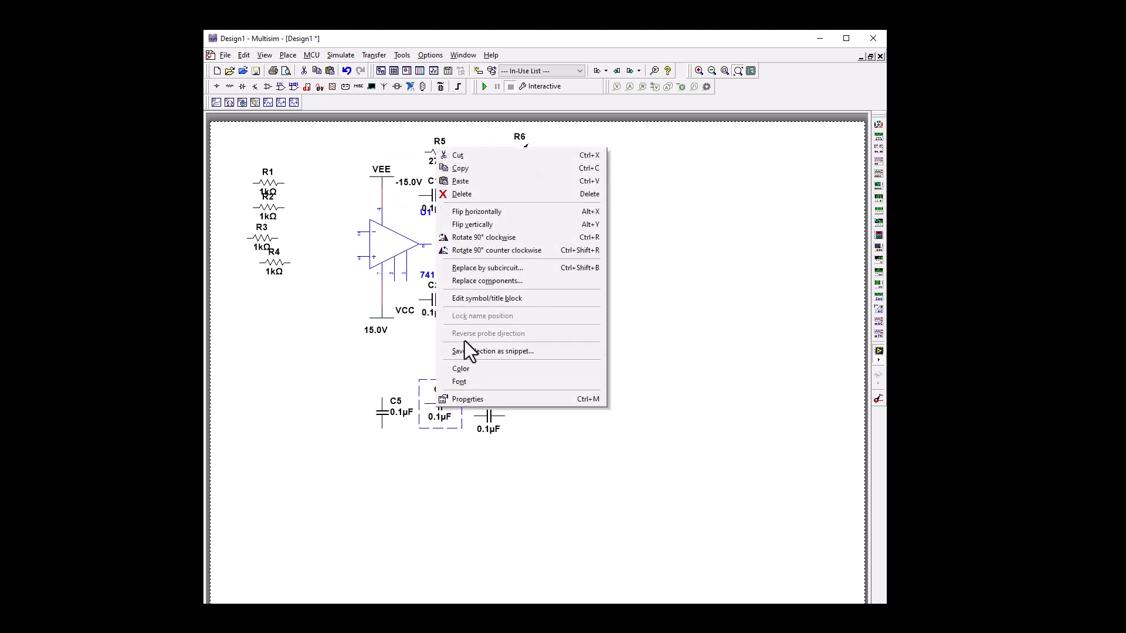
pyautogui.click(485, 238)
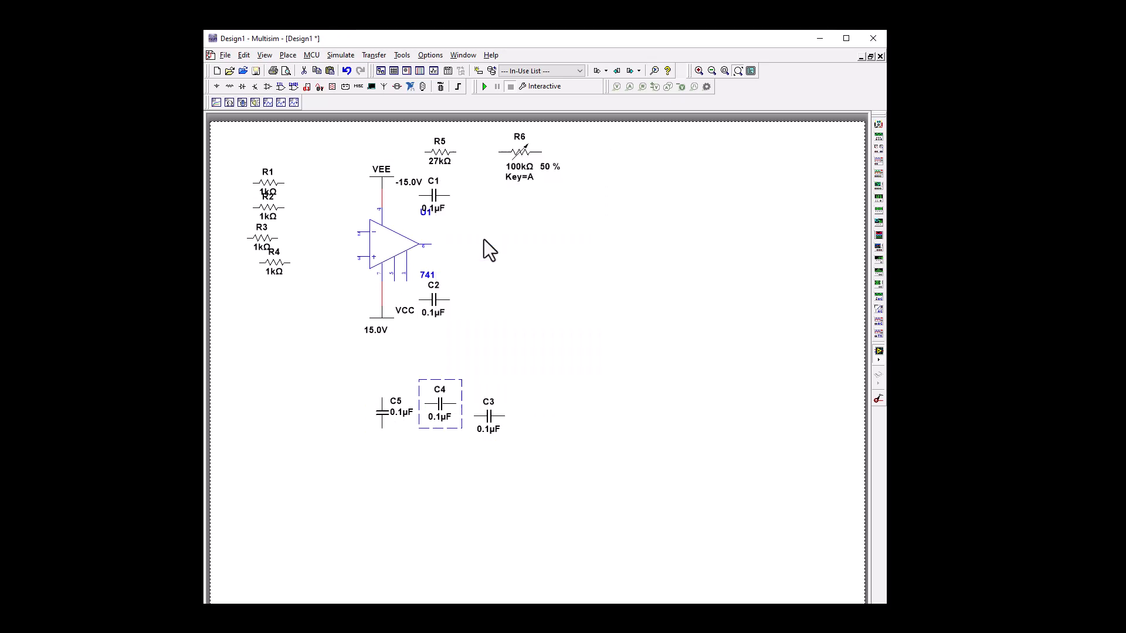
pyautogui.click(489, 420)
pyautogui.rightClick(490, 417)
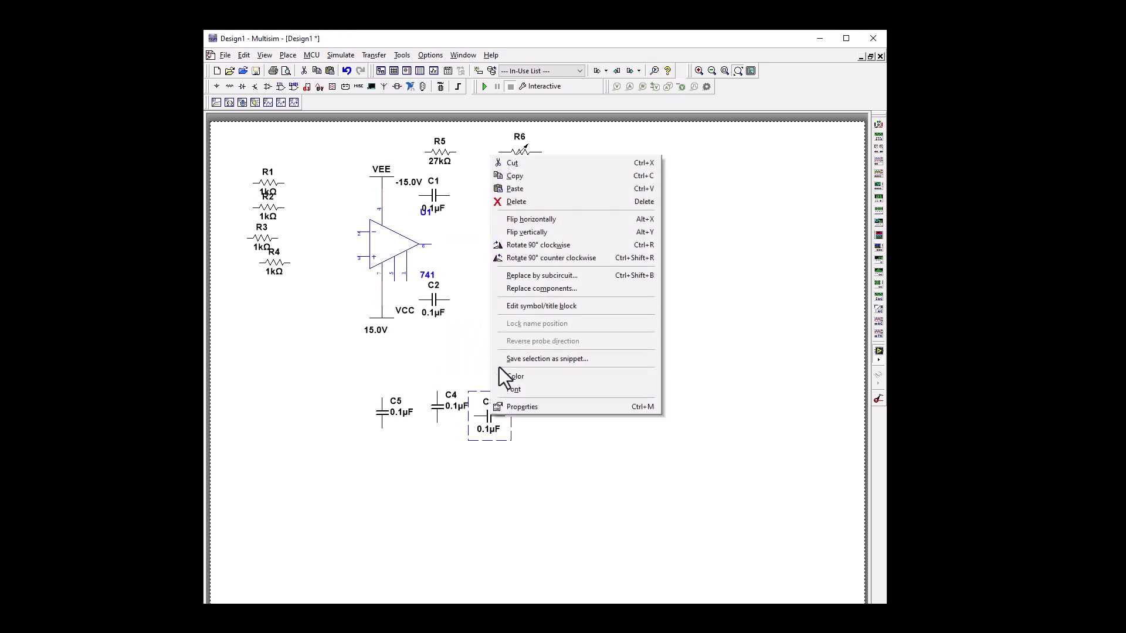
pyautogui.click(530, 245)
pyautogui.click(578, 393)
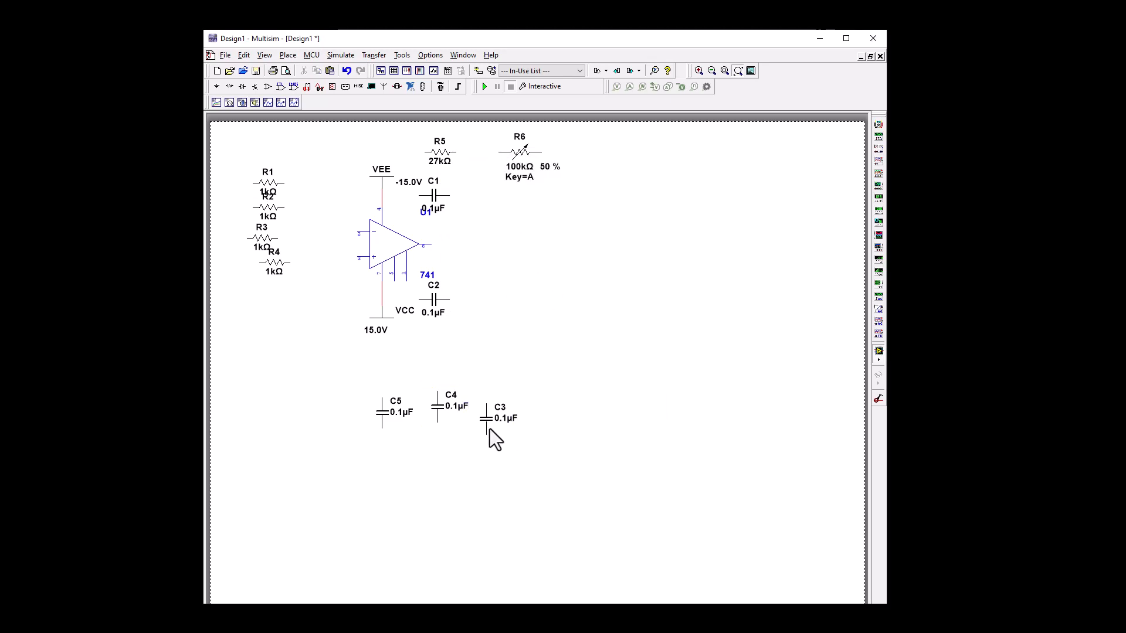
pyautogui.moveTo(490, 420); pyautogui.dragTo(514, 409)
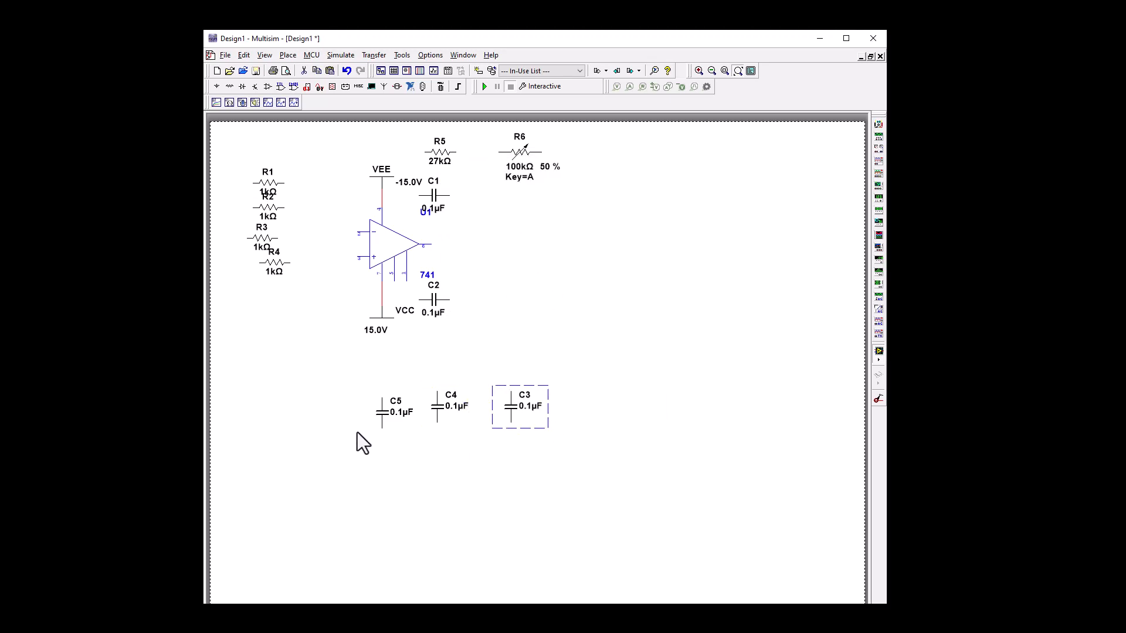
pyautogui.moveTo(358, 407); pyautogui.dragTo(357, 407)
# Step: Move resistor R4 down to the left of C5 and rotate it 90° counter clockwise
pyautogui.moveTo(292, 266); pyautogui.dragTo(276, 420)
pyautogui.rightClick(277, 414)
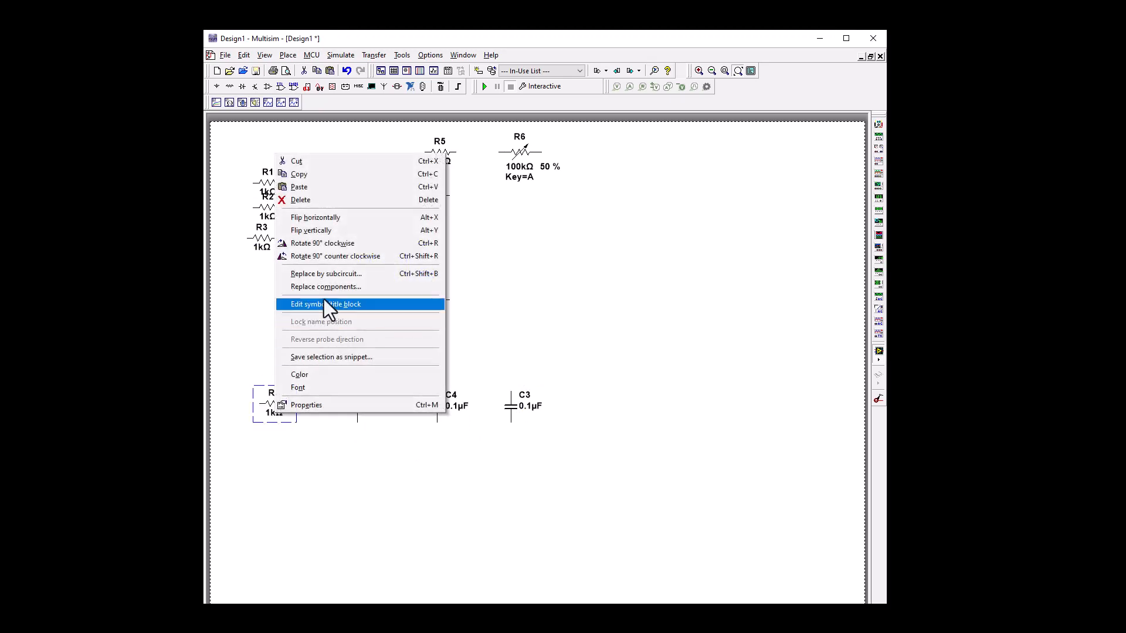
pyautogui.click(330, 257)
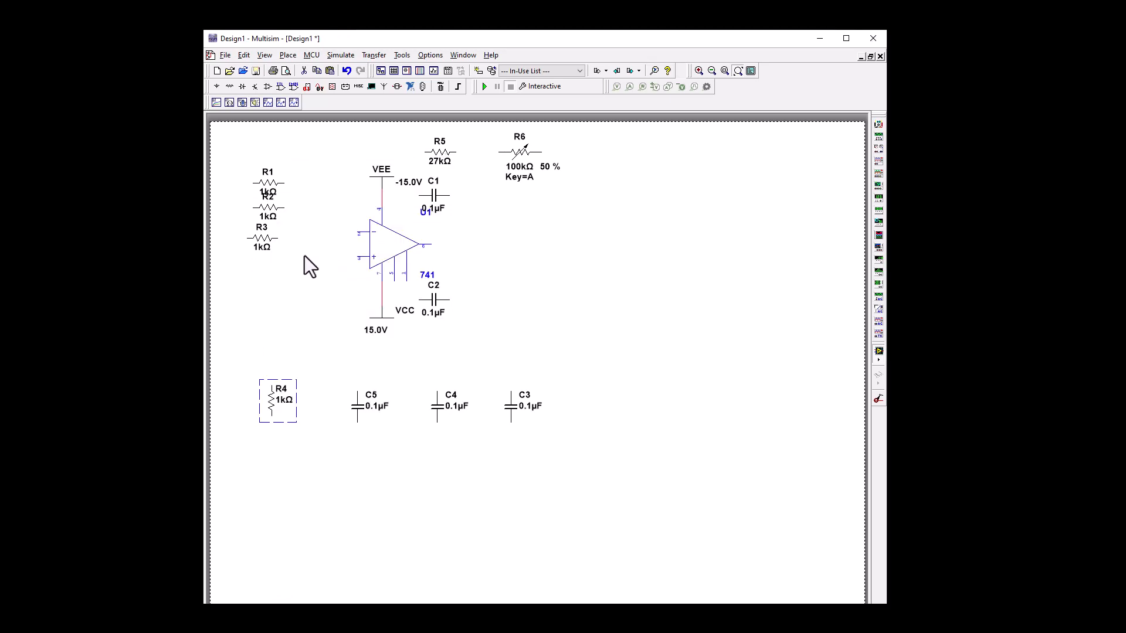
# Step: Rotate resistors R3 and R2 by 90° and move them into the bottom row, R3 between C5 and C4 and R2 beyond C3
pyautogui.rightClick(261, 241)
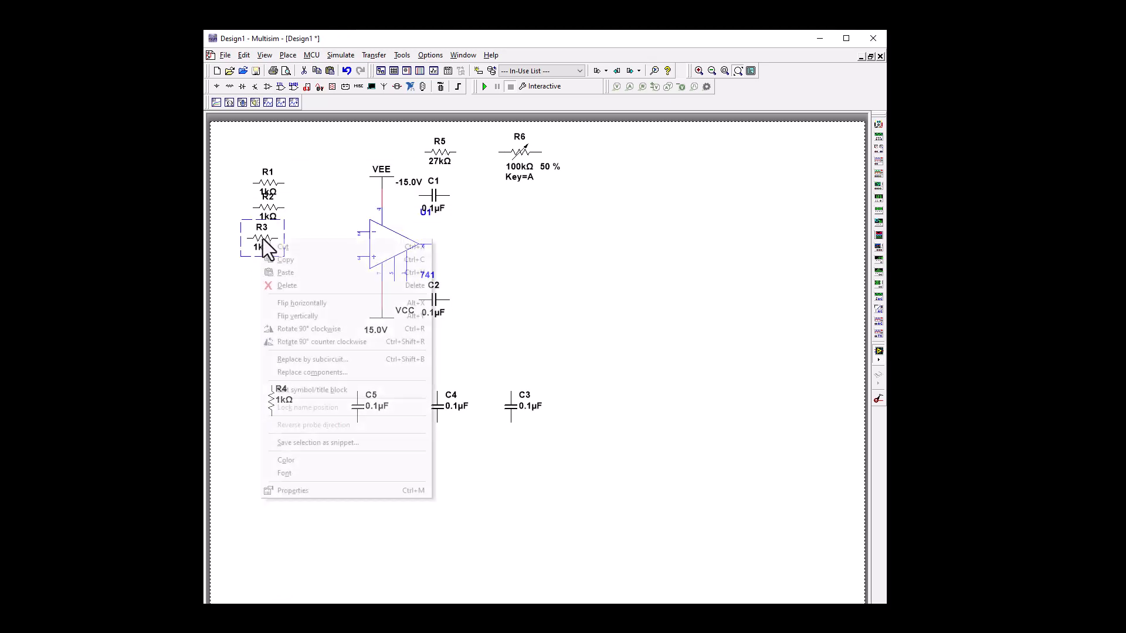
pyautogui.click(302, 329)
pyautogui.moveTo(265, 242); pyautogui.dragTo(411, 414)
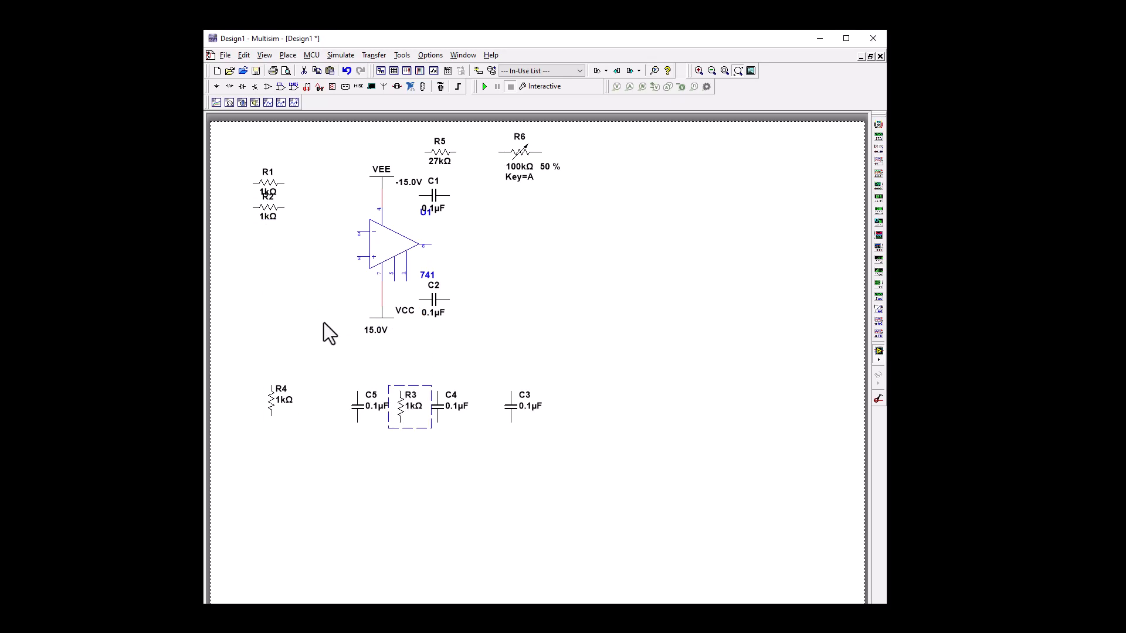
pyautogui.rightClick(268, 210)
pyautogui.click(307, 285)
pyautogui.moveTo(276, 223); pyautogui.dragTo(594, 418)
# Step: Rotate capacitors C5, C4 and C3 90° clockwise so they lie horizontally
pyautogui.rightClick(360, 408)
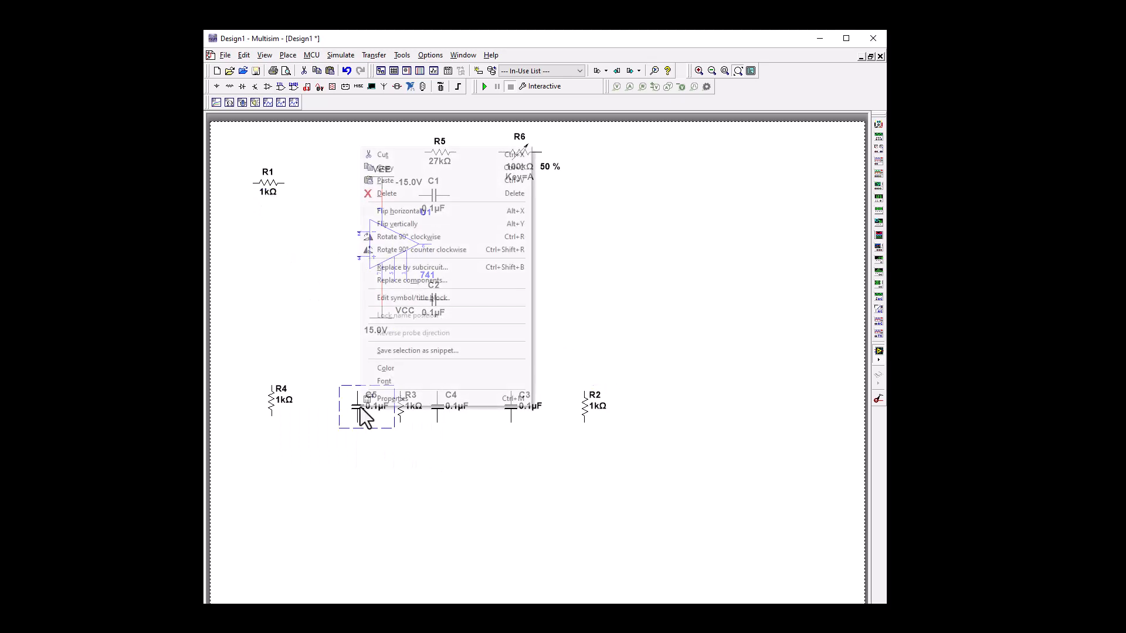
pyautogui.click(405, 236)
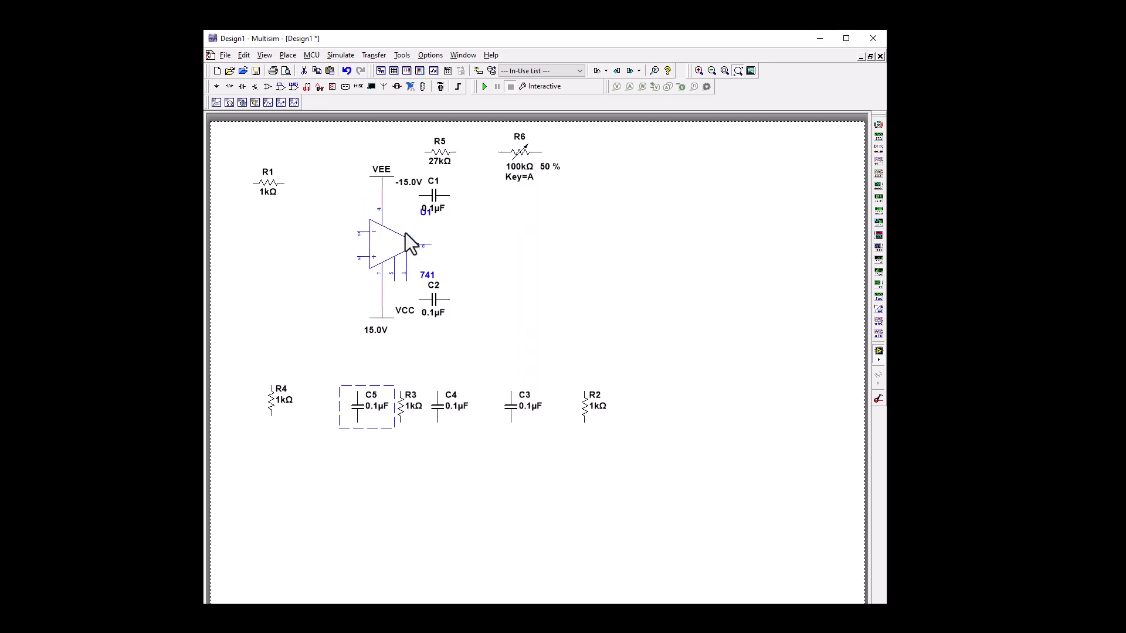
pyautogui.rightClick(438, 410)
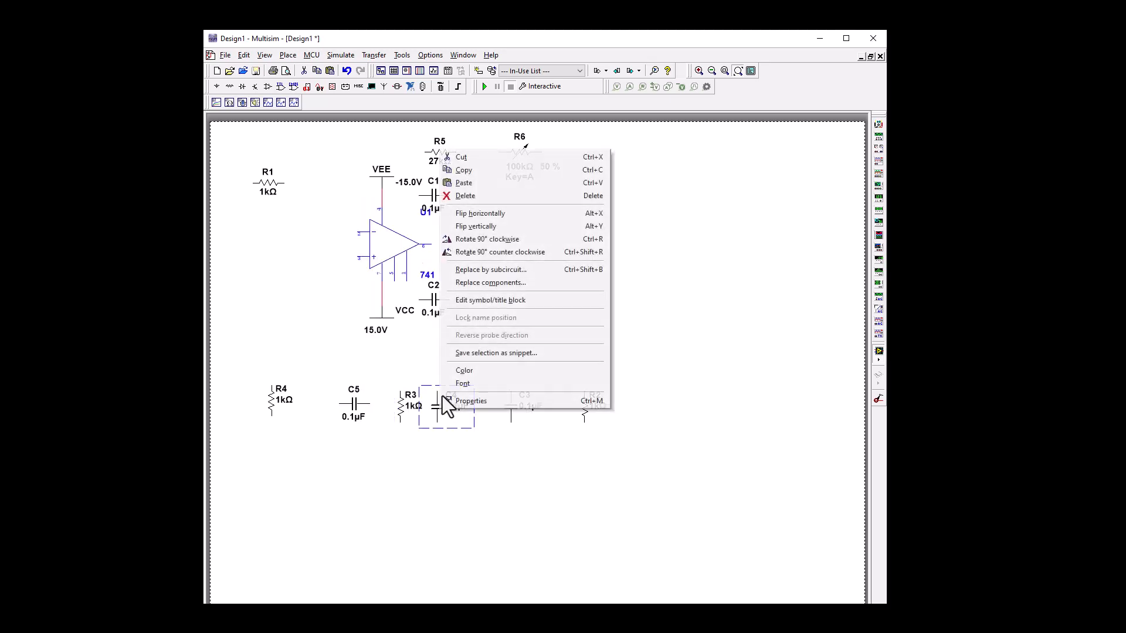
pyautogui.click(490, 239)
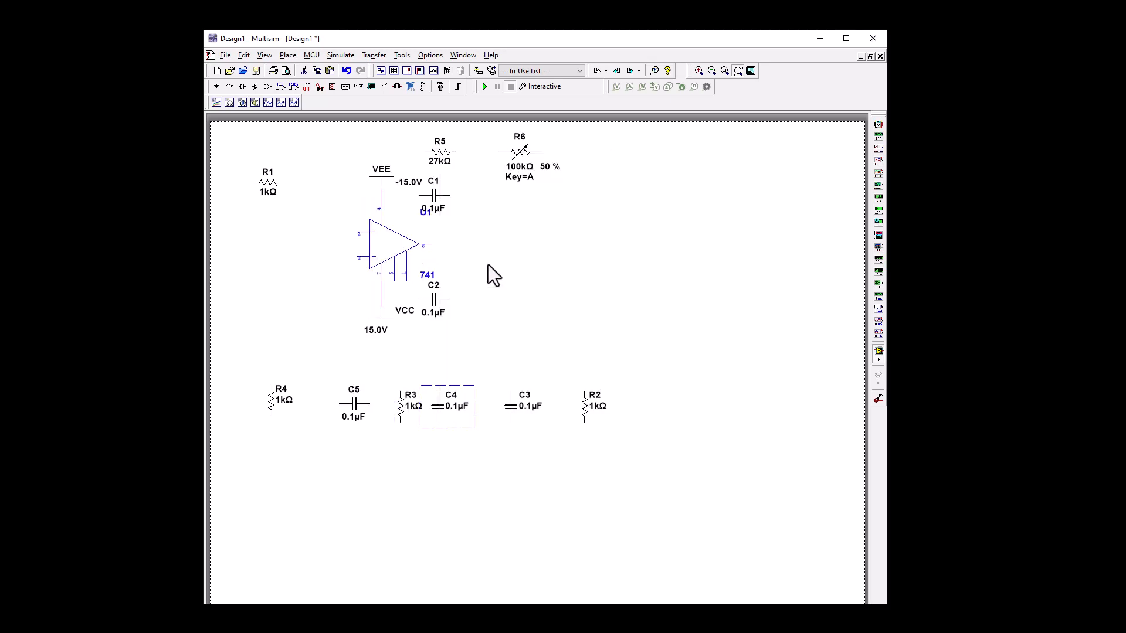
pyautogui.click(513, 414)
pyautogui.rightClick(516, 413)
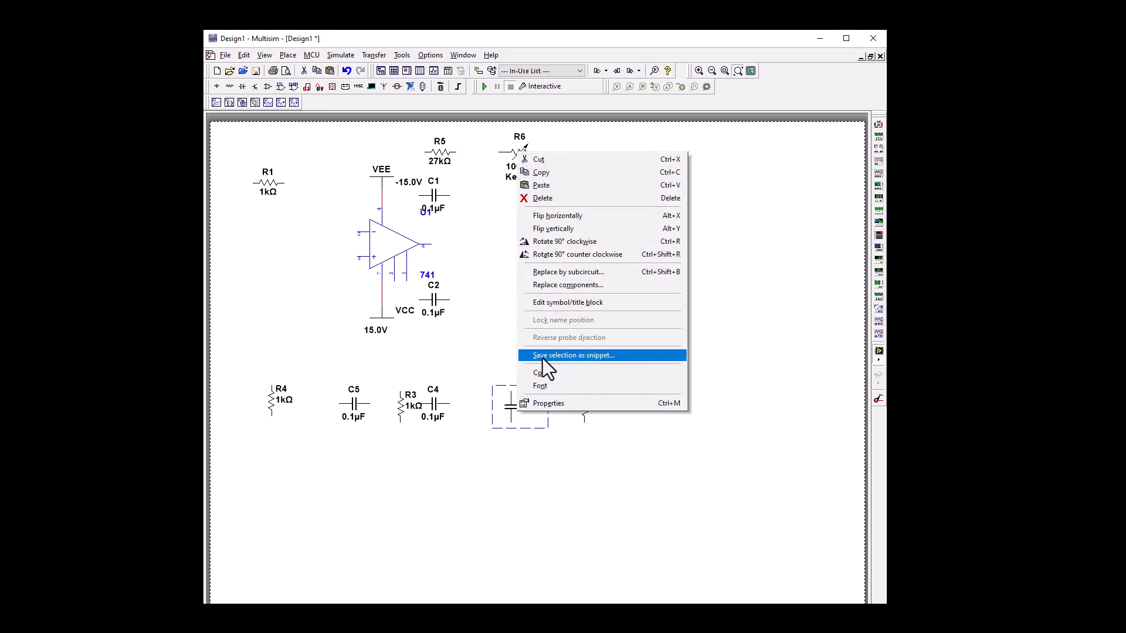
pyautogui.click(554, 241)
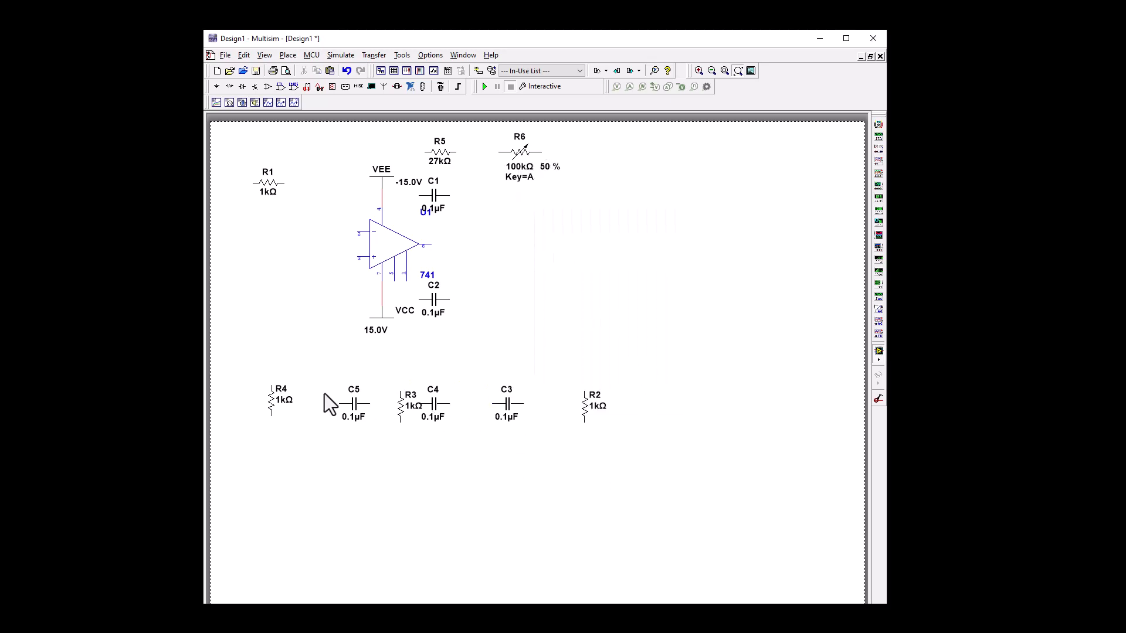
# Step: Raise C5, C4 and C3 above the resistor row and position R3 between C5 and C4 and R2 between C4 and C3
pyautogui.moveTo(359, 417)
pyautogui.mouseDown()
pyautogui.moveTo(344, 363)
pyautogui.moveTo(326, 360)
pyautogui.moveTo(432, 410)
pyautogui.moveTo(434, 379)
pyautogui.moveTo(370, 399)
pyautogui.mouseUp()
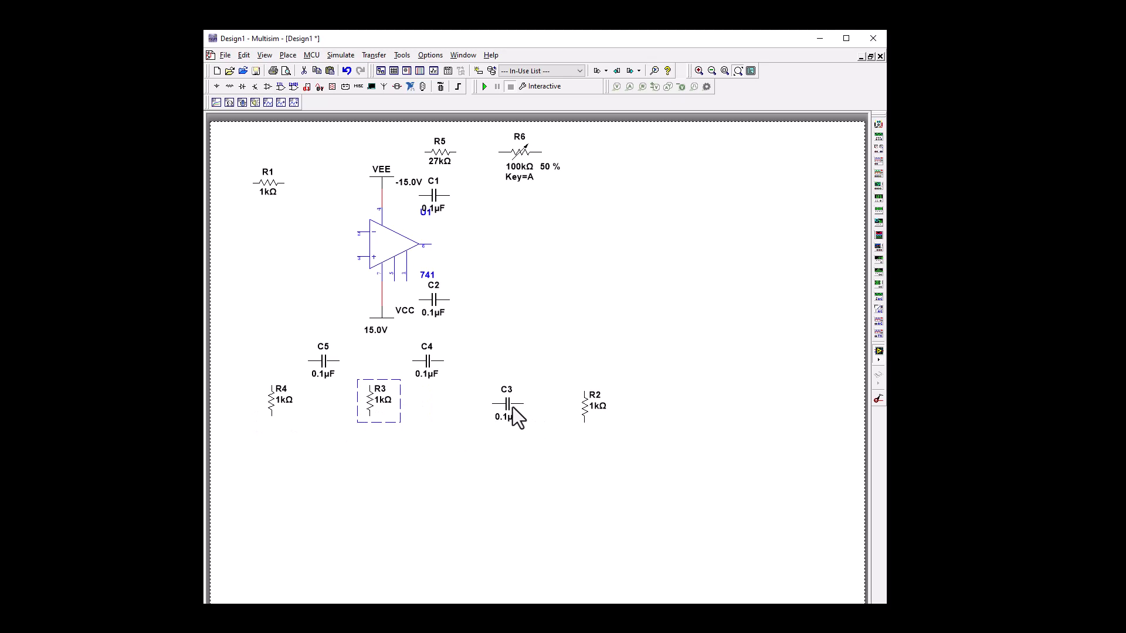
pyautogui.moveTo(512, 408); pyautogui.dragTo(530, 372)
pyautogui.moveTo(586, 413); pyautogui.dragTo(477, 416)
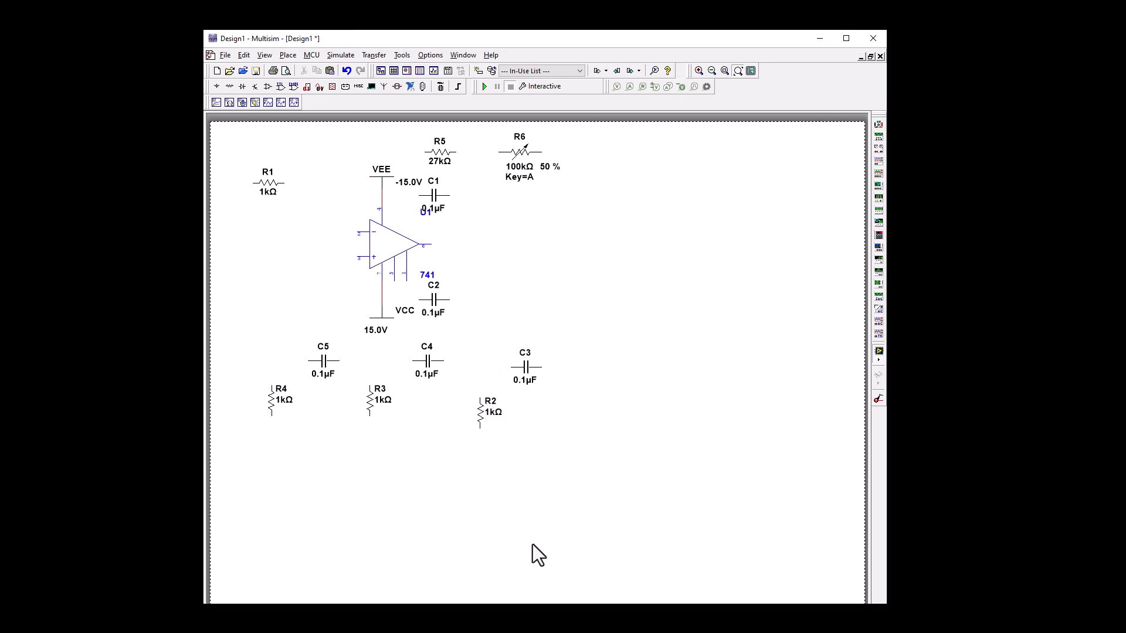
# Step: Wire the op-amp output to C3, C3 to C4 and C4 to C5, and shift C3 up level with the other capacitors
pyautogui.click(432, 244)
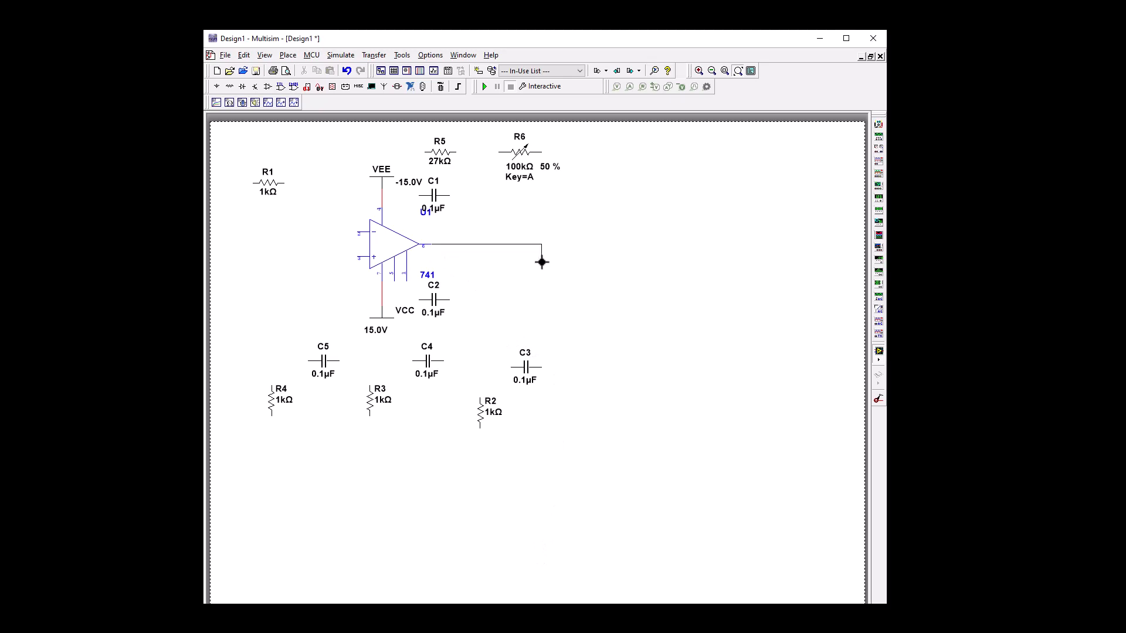
pyautogui.click(565, 364)
pyautogui.click(544, 366)
pyautogui.click(507, 368)
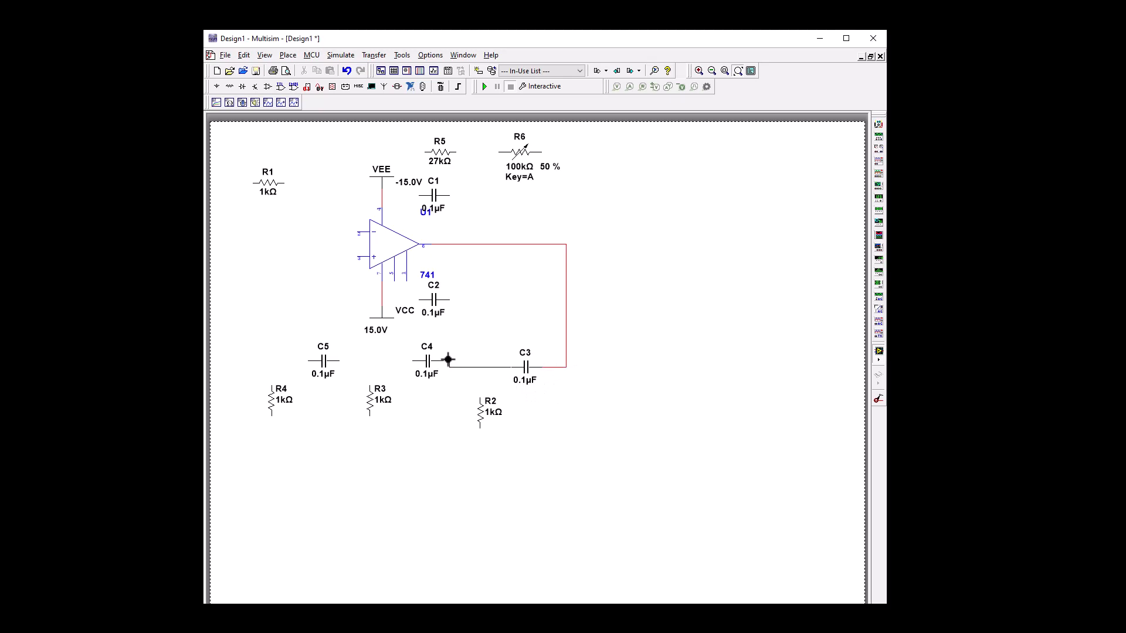
pyautogui.click(445, 364)
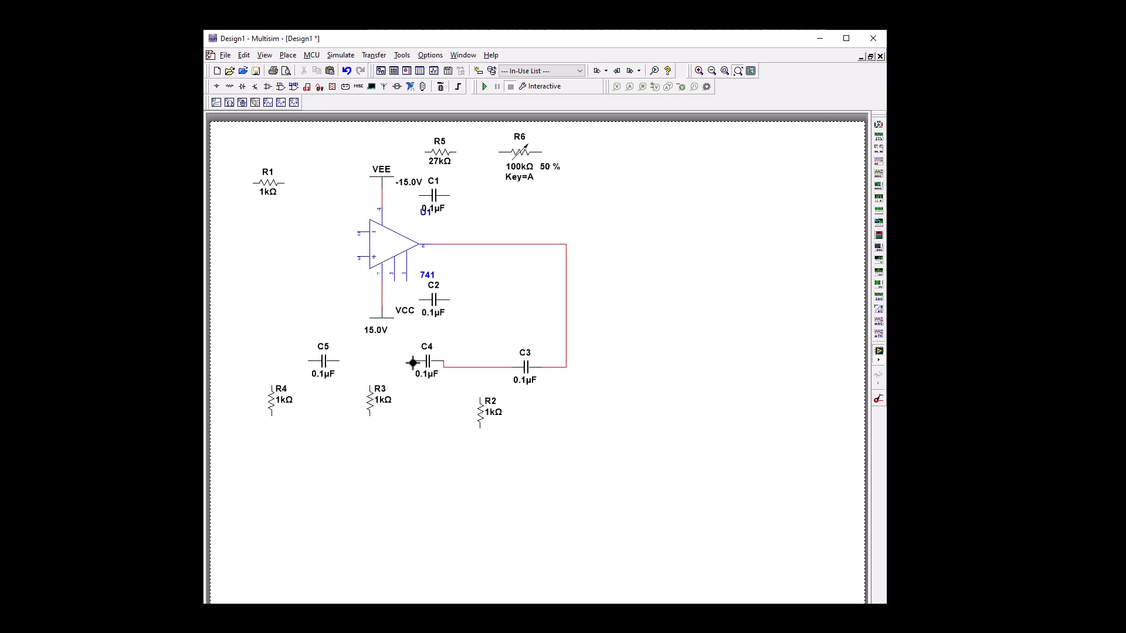
pyautogui.click(414, 362)
pyautogui.click(339, 363)
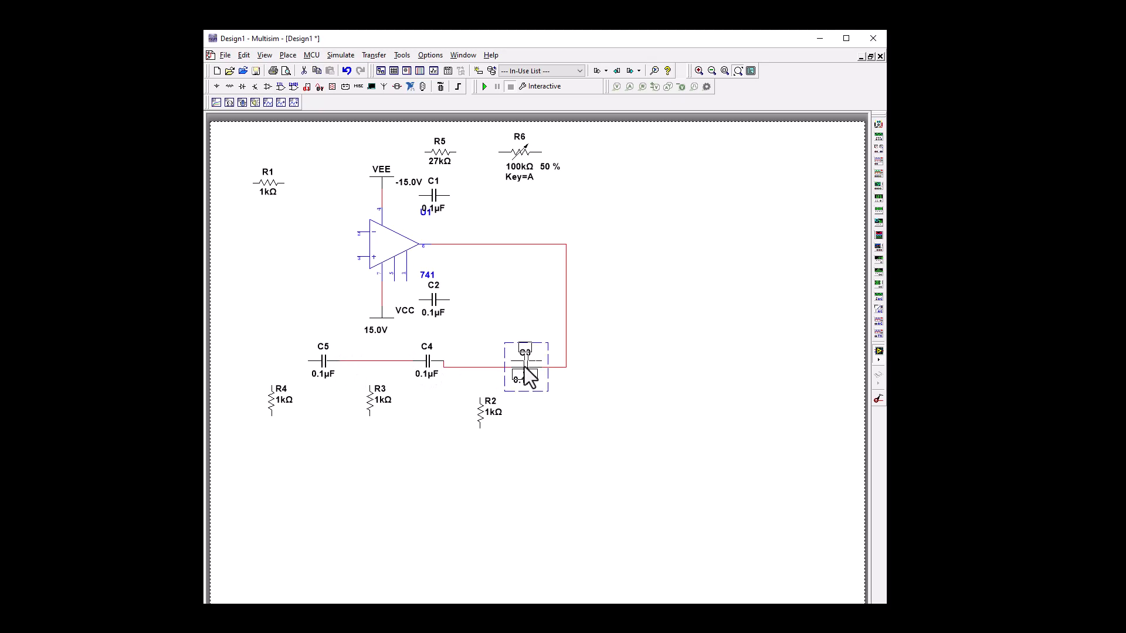
pyautogui.moveTo(524, 367); pyautogui.dragTo(524, 364)
# Step: Wire the upper end of R2 to the C4–C3 line and the upper end of R3 to the C5–C4 line
pyautogui.click(479, 400)
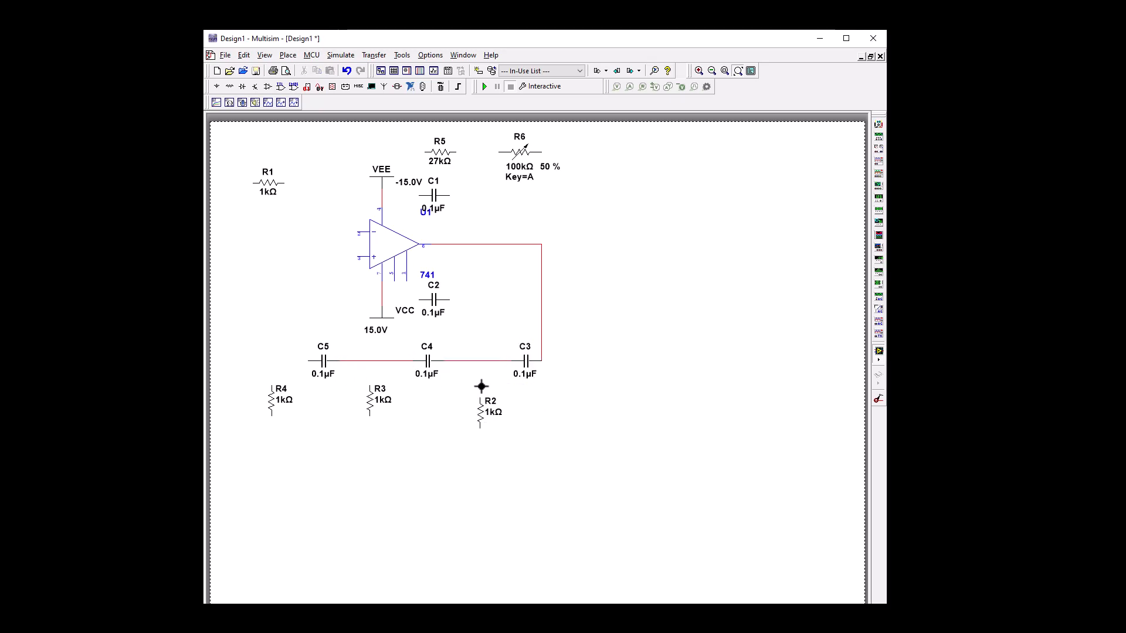
pyautogui.click(481, 364)
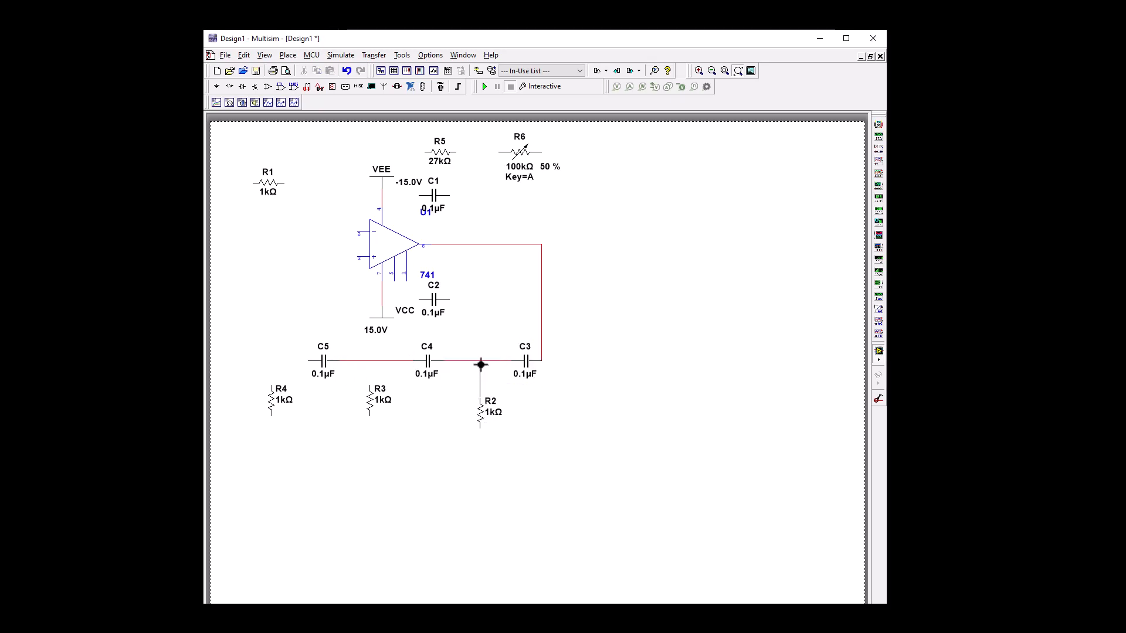
pyautogui.click(368, 387)
pyautogui.click(369, 360)
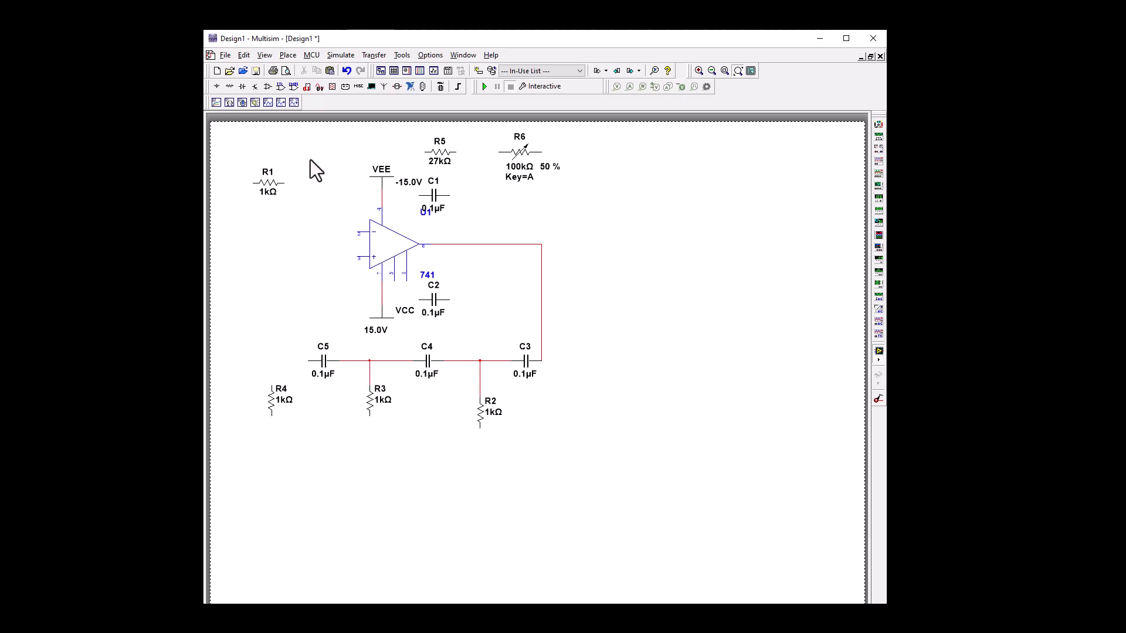
# Step: Place a GROUND component from the Sources group's POWER_SOURCES family below R4
pyautogui.click(229, 87)
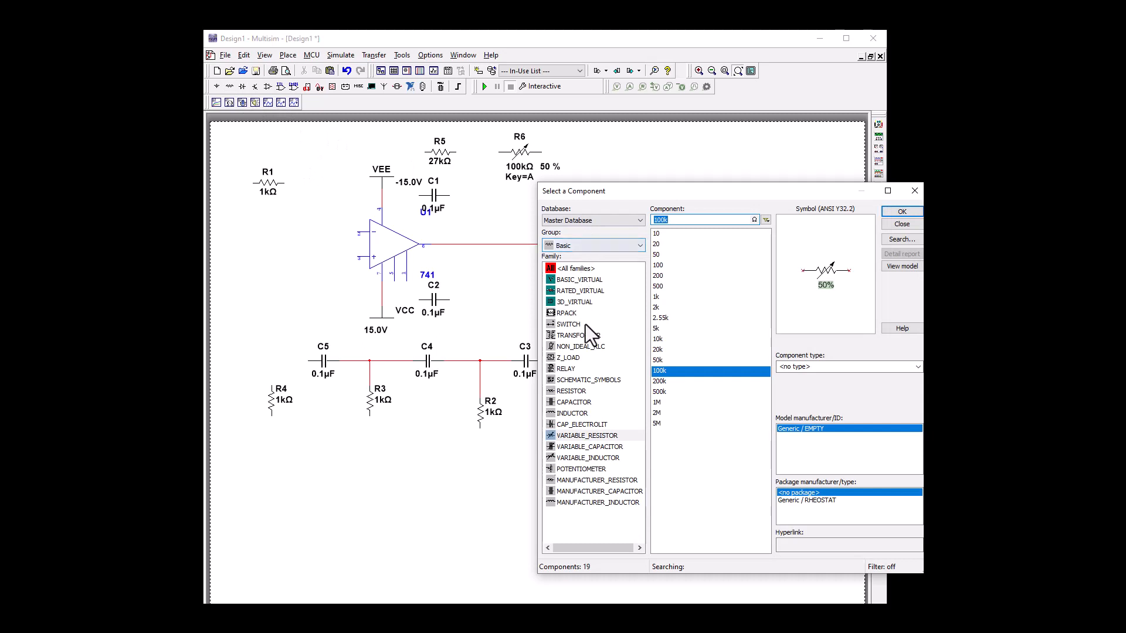
pyautogui.click(572, 248)
pyautogui.scroll(1, 572, 263)
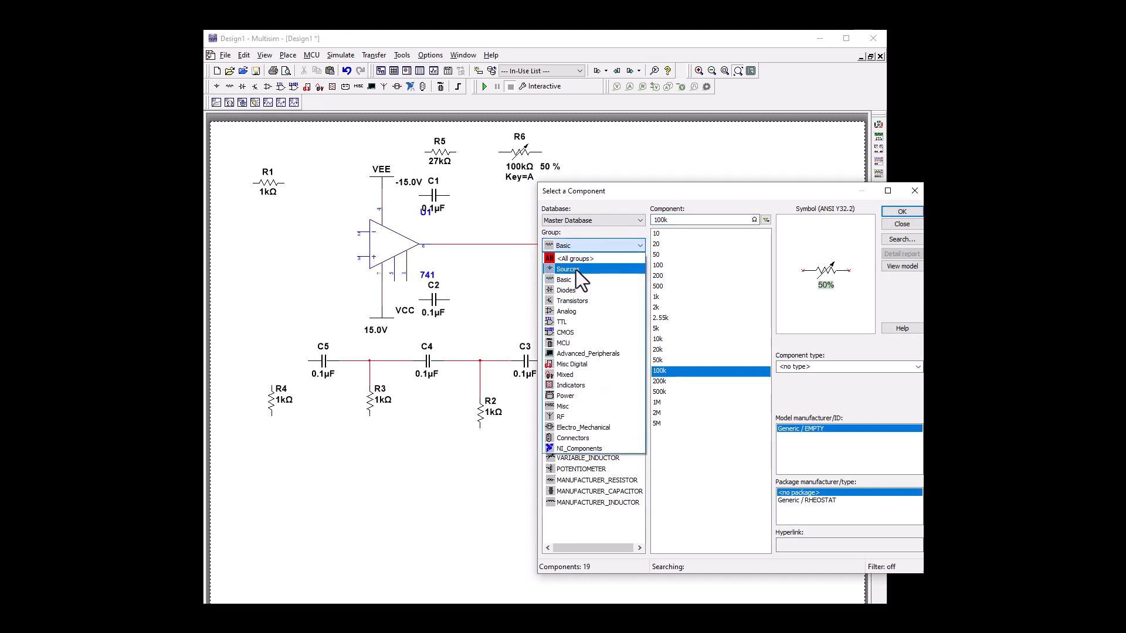
pyautogui.click(576, 269)
pyautogui.click(672, 265)
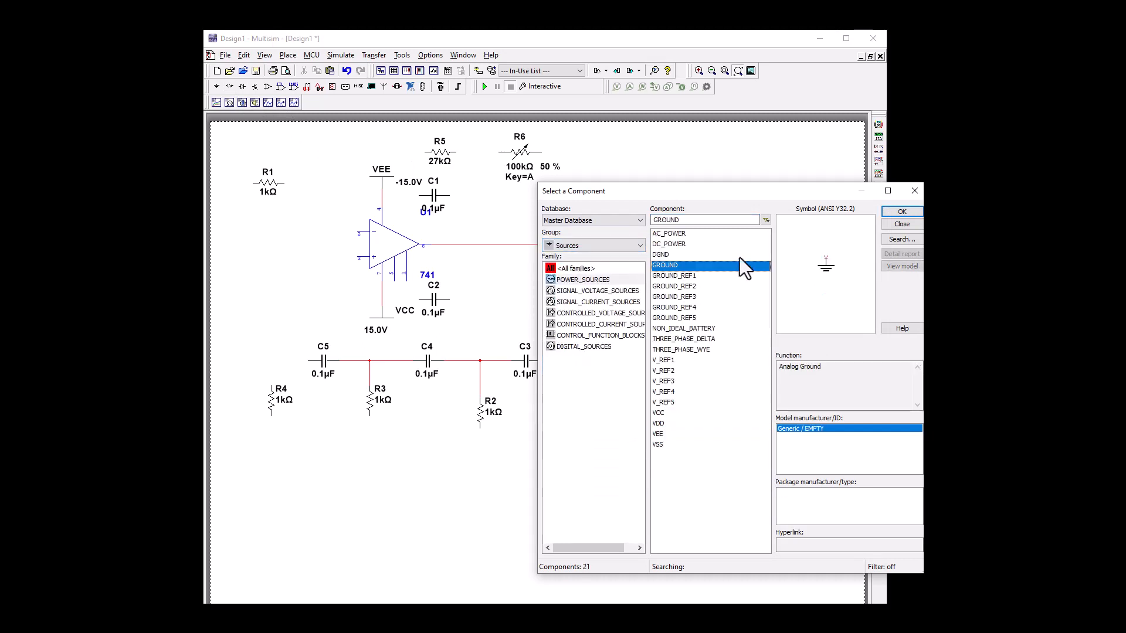
pyautogui.click(900, 212)
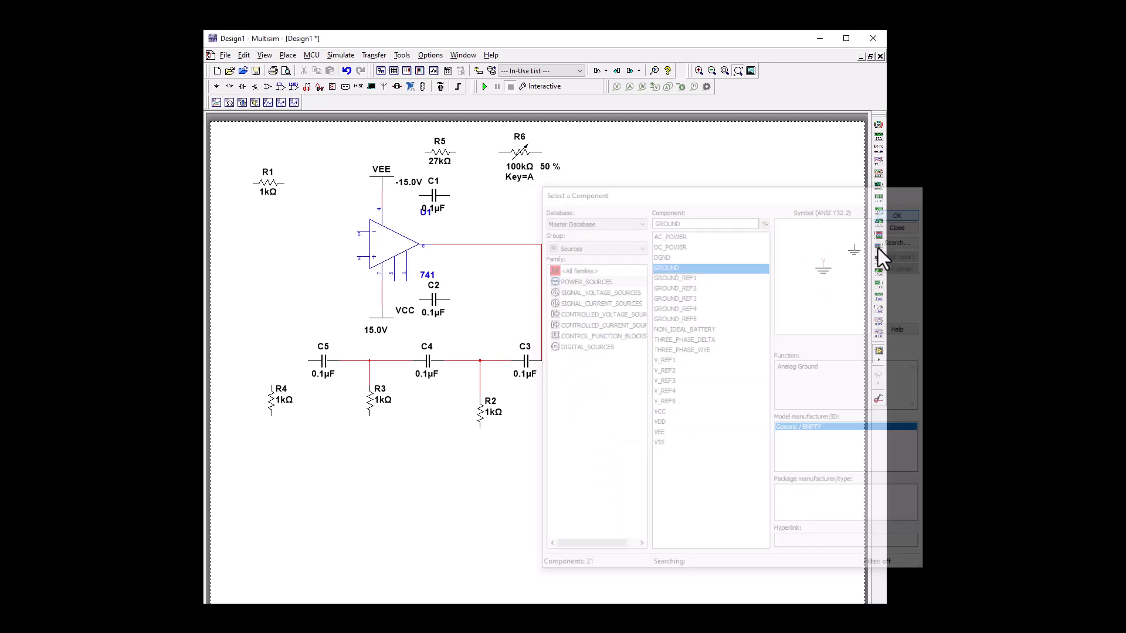
pyautogui.click(270, 450)
# Step: Place three more GROUND symbols, one below R3, one below R2 and one to the lower left of R1
pyautogui.click(902, 211)
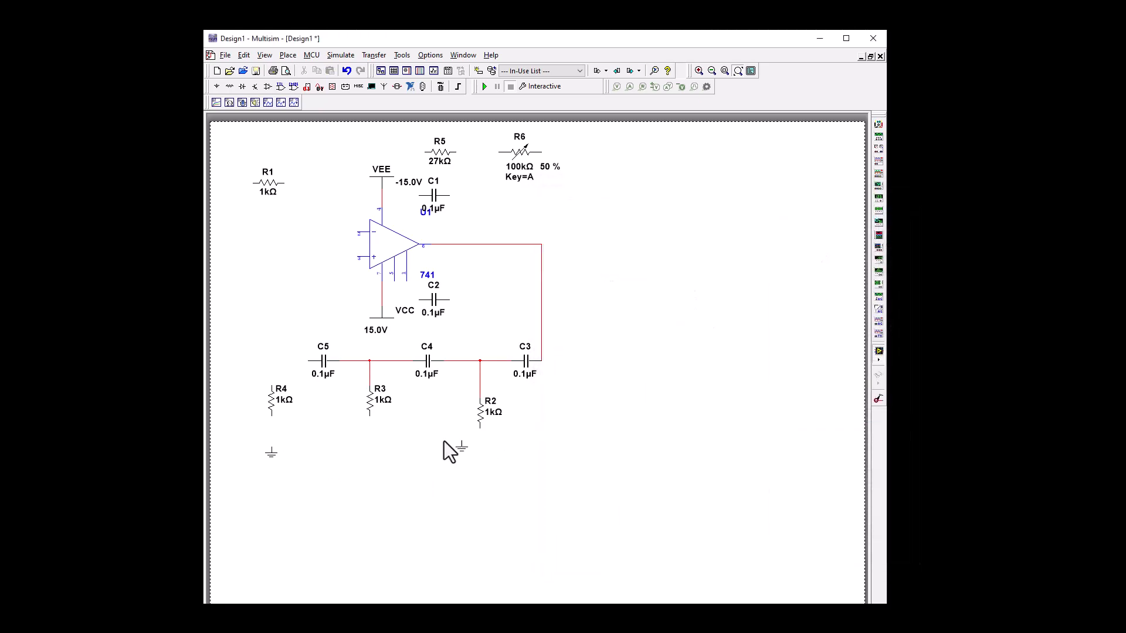
pyautogui.click(378, 452)
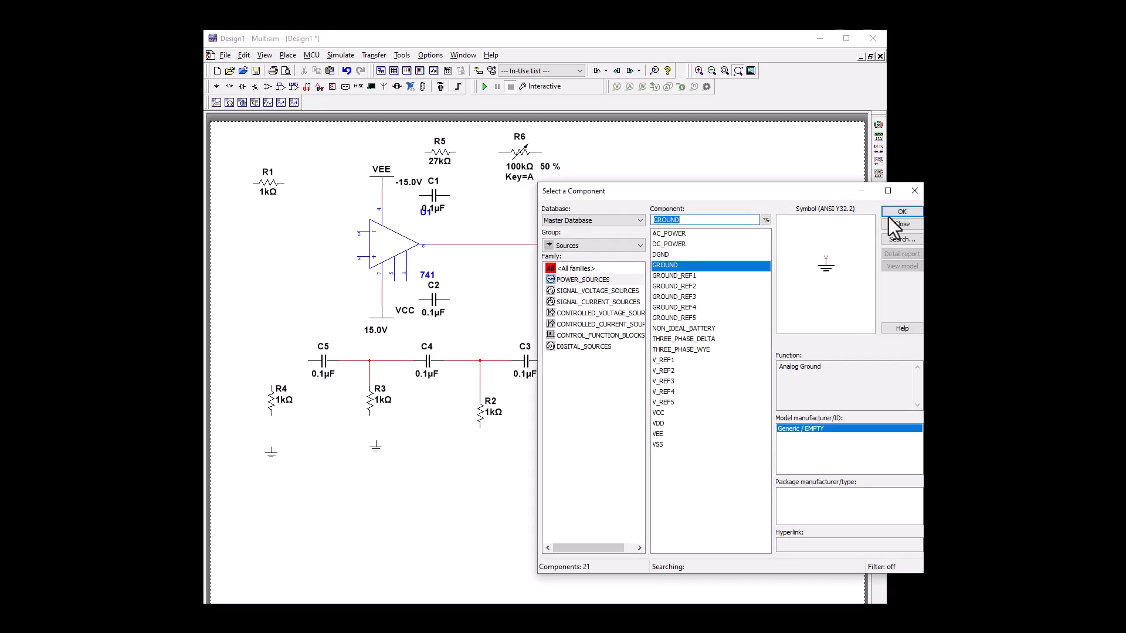
pyautogui.click(897, 219)
pyautogui.click(482, 462)
pyautogui.click(912, 223)
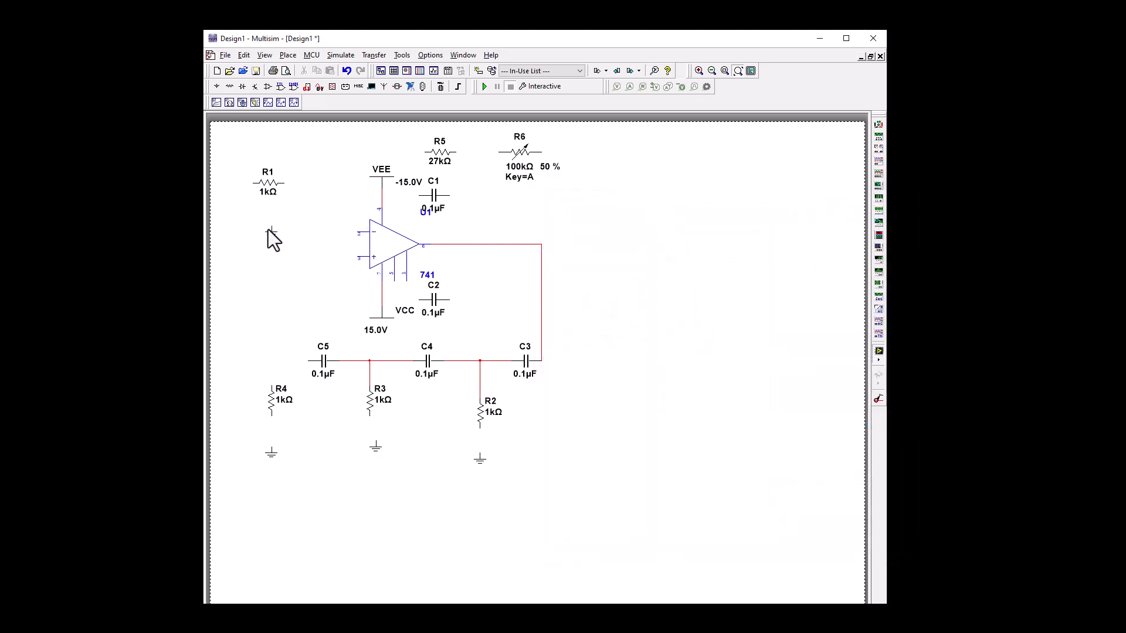
pyautogui.click(230, 271)
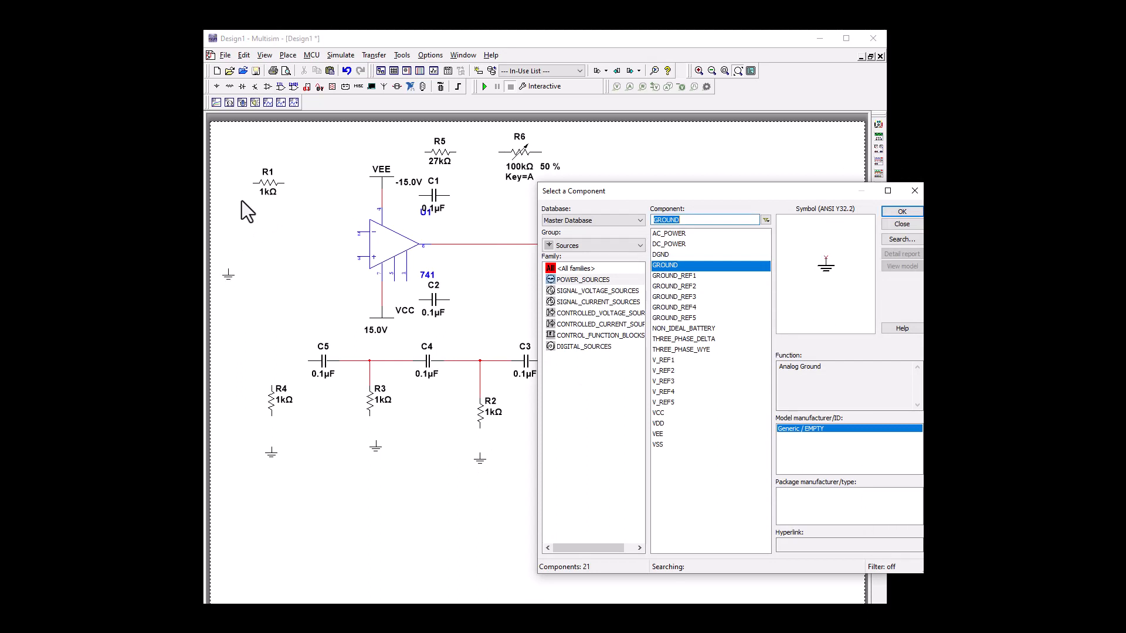
# Step: Move R1 beside the op-amp's inverting input and R6 to the upper left of VEE, and close component selection
pyautogui.moveTo(279, 198); pyautogui.dragTo(319, 243)
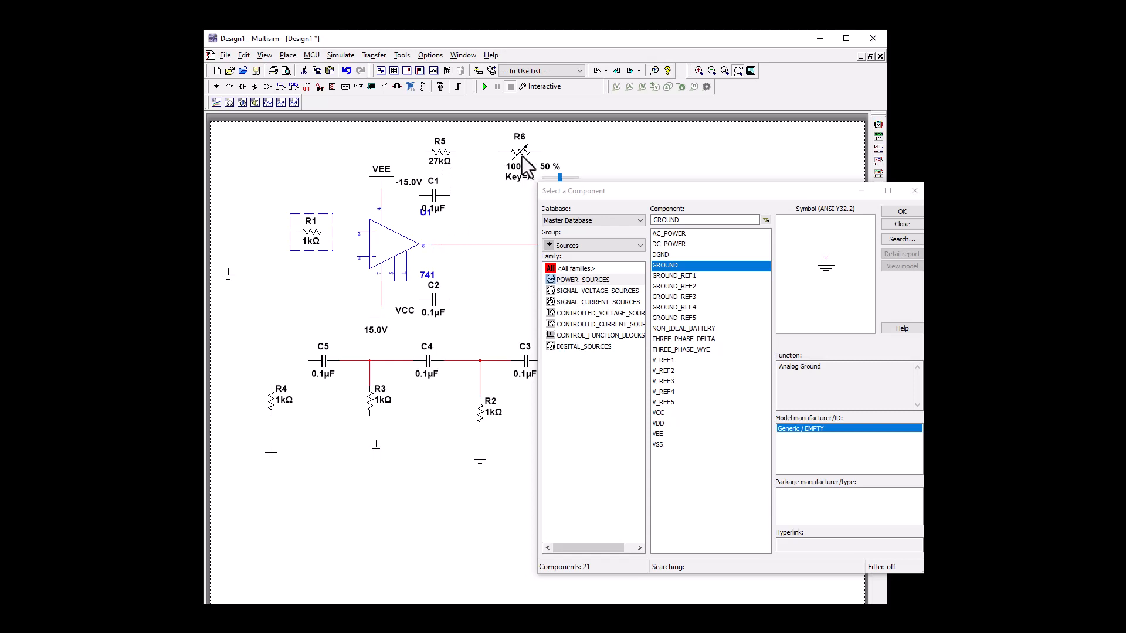
pyautogui.moveTo(527, 157); pyautogui.dragTo(352, 154)
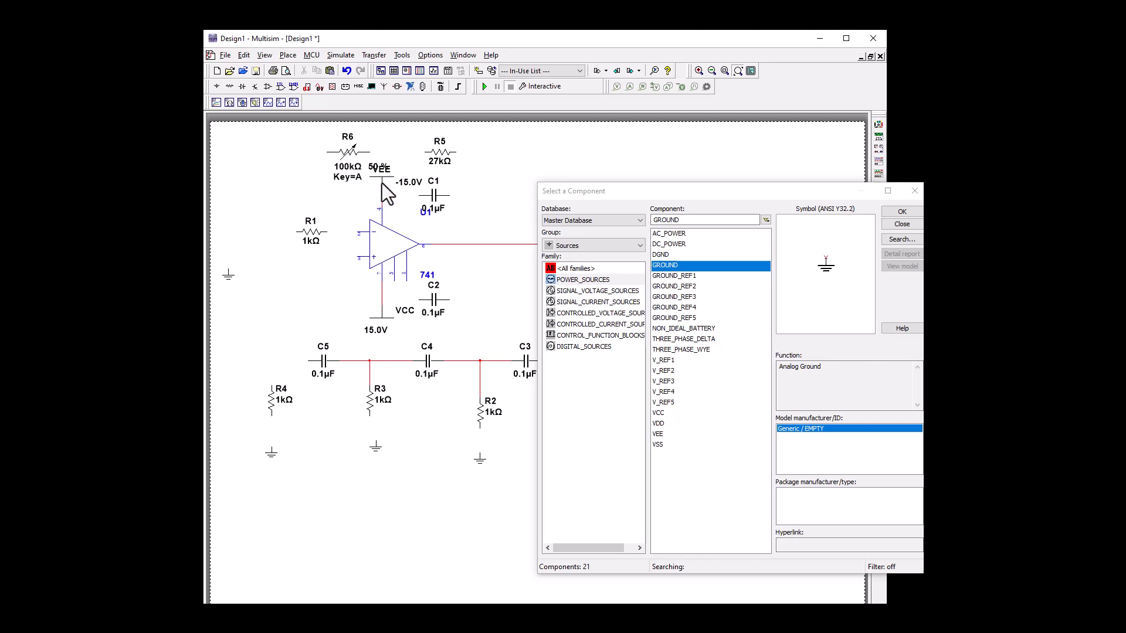
pyautogui.click(899, 211)
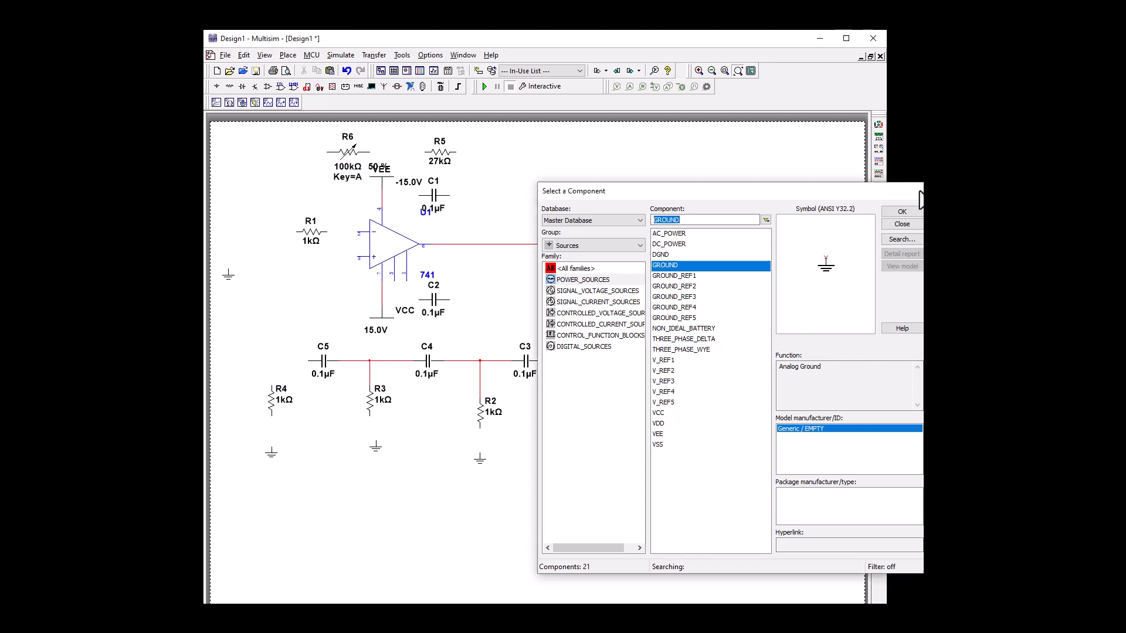
# Step: Select the whole circuit and move it down and right toward the middle of the sheet
pyautogui.moveTo(226, 126); pyautogui.dragTo(552, 492)
pyautogui.moveTo(400, 279); pyautogui.dragTo(631, 322)
pyautogui.click(672, 300)
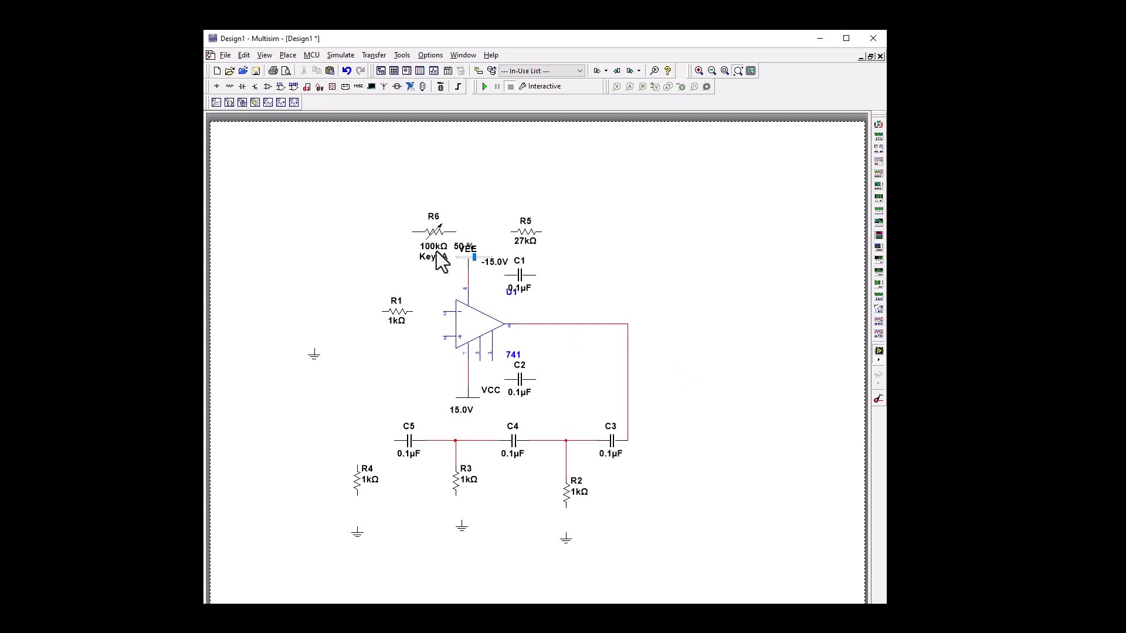
# Step: Shift R6 and its value label left, nudge the op-amp up, and connect R5 in line with R6 above VEE
pyautogui.moveTo(440, 253); pyautogui.dragTo(392, 258)
pyautogui.click(375, 253)
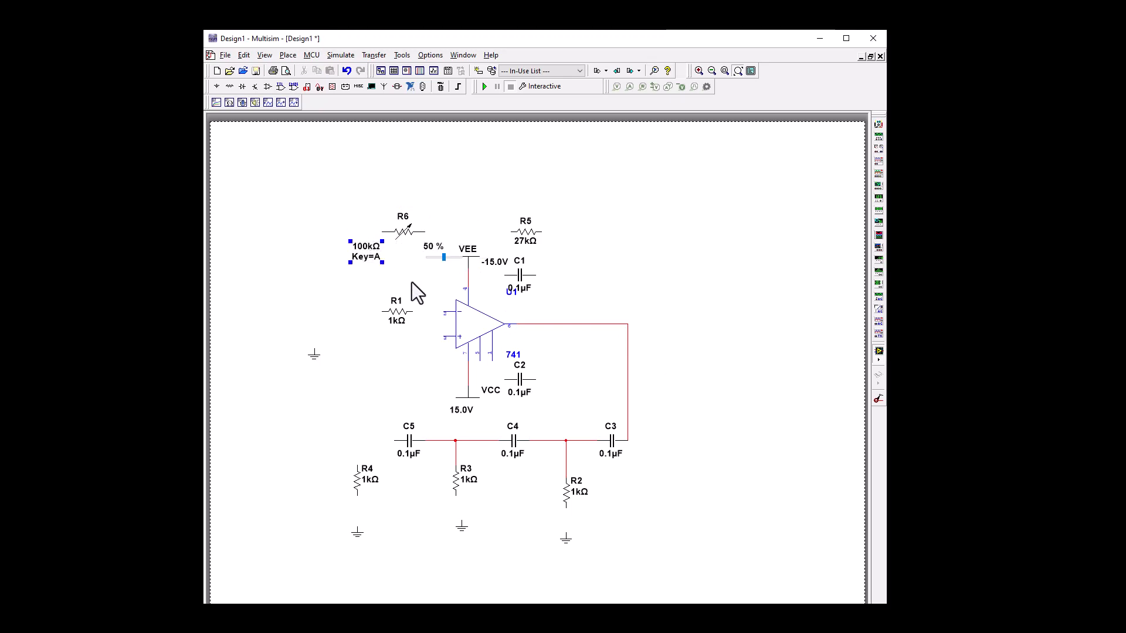
pyautogui.moveTo(478, 322); pyautogui.dragTo(478, 317)
pyautogui.moveTo(530, 233); pyautogui.dragTo(481, 229)
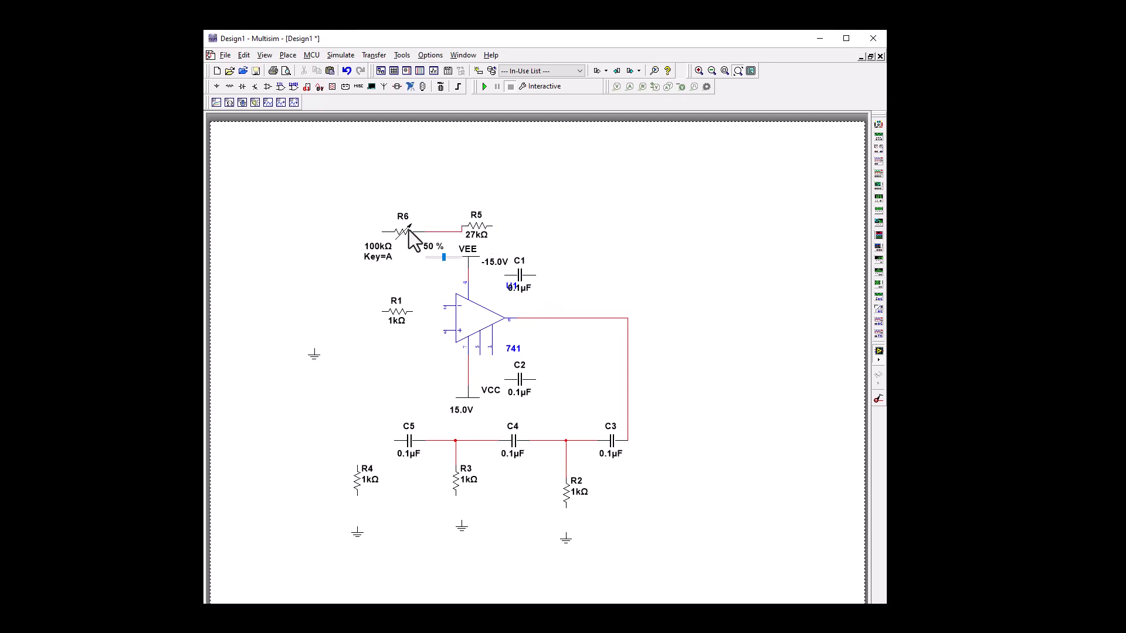
pyautogui.moveTo(410, 230); pyautogui.dragTo(410, 223)
# Step: Wire the free end of R5 to the corner of the op-amp output line
pyautogui.click(518, 226)
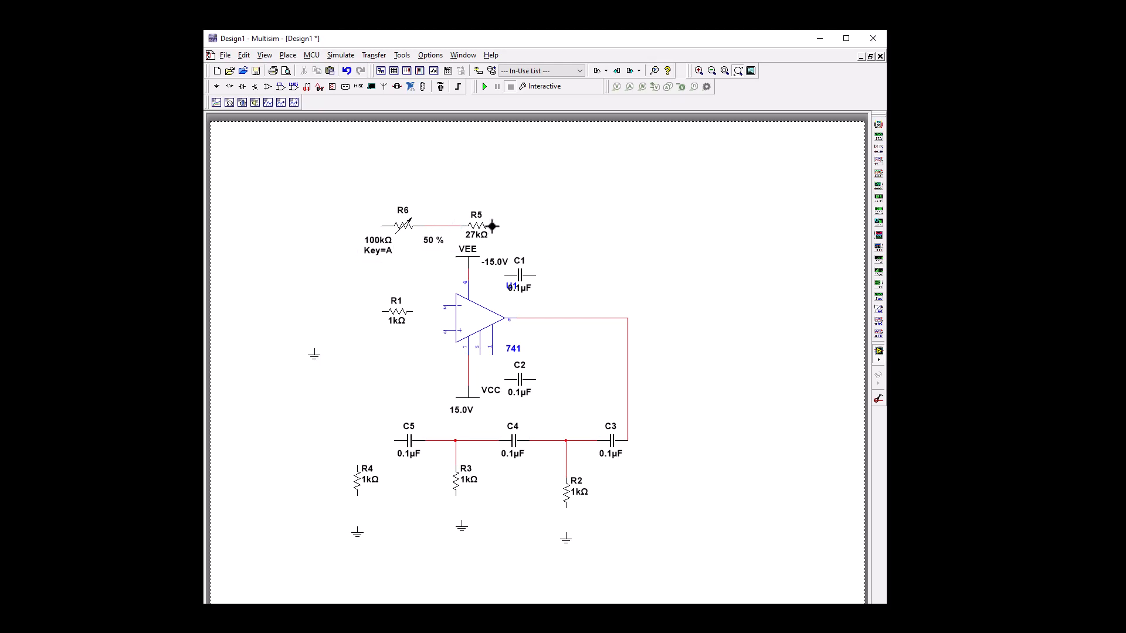
pyautogui.click(492, 226)
pyautogui.click(627, 318)
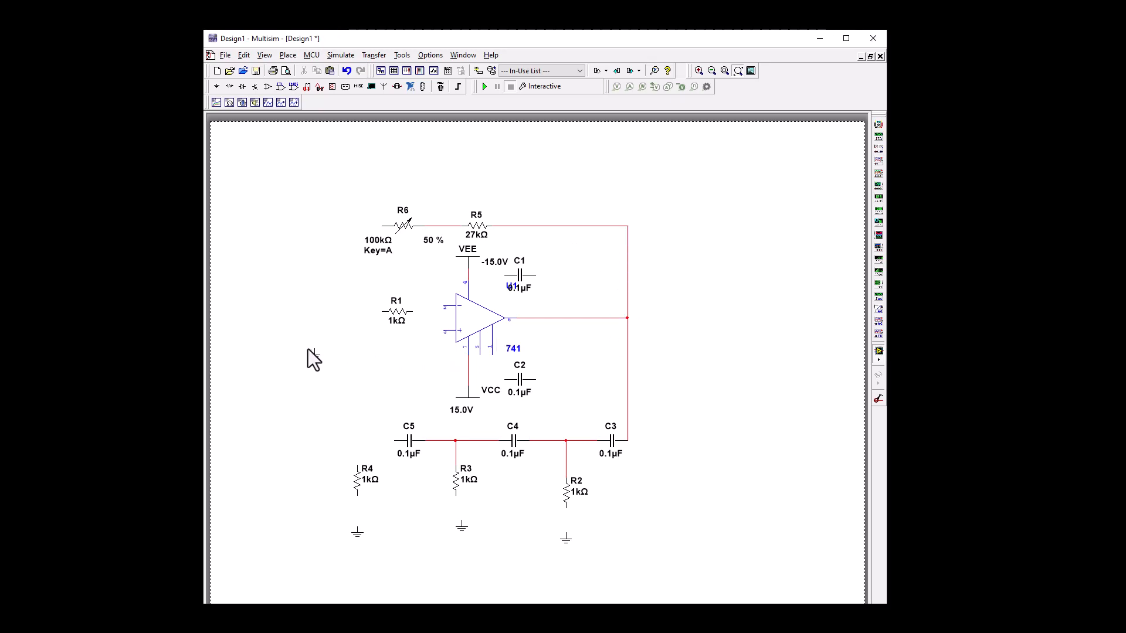
# Step: Move resistor R1 farther left from the op-amp's inverting input, just above the nearby ground symbol
pyautogui.moveTo(401, 320); pyautogui.dragTo(350, 311)
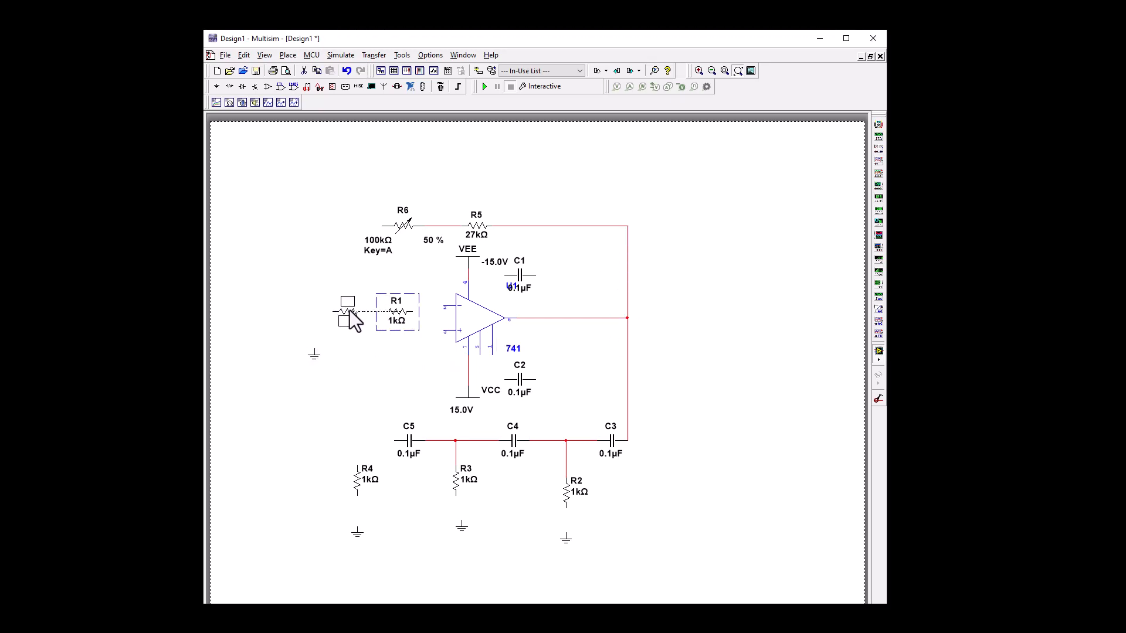
pyautogui.moveTo(414, 242)
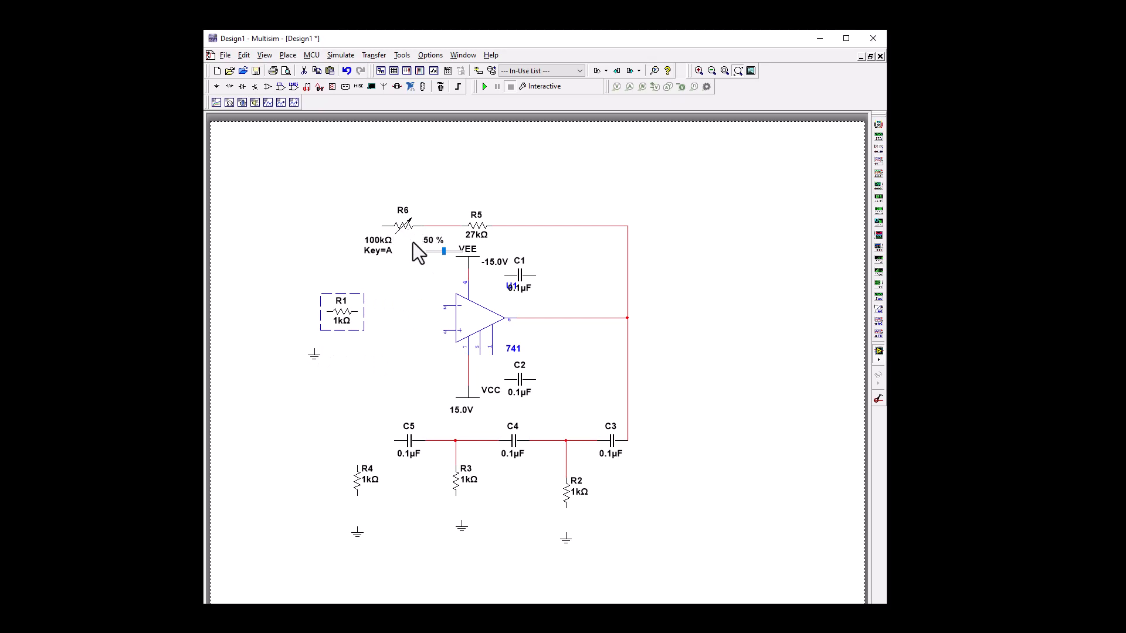
# Step: Wire R1 to the op-amp's inverting input and move R1 up until the connection is straight
pyautogui.click(446, 306)
pyautogui.click(359, 311)
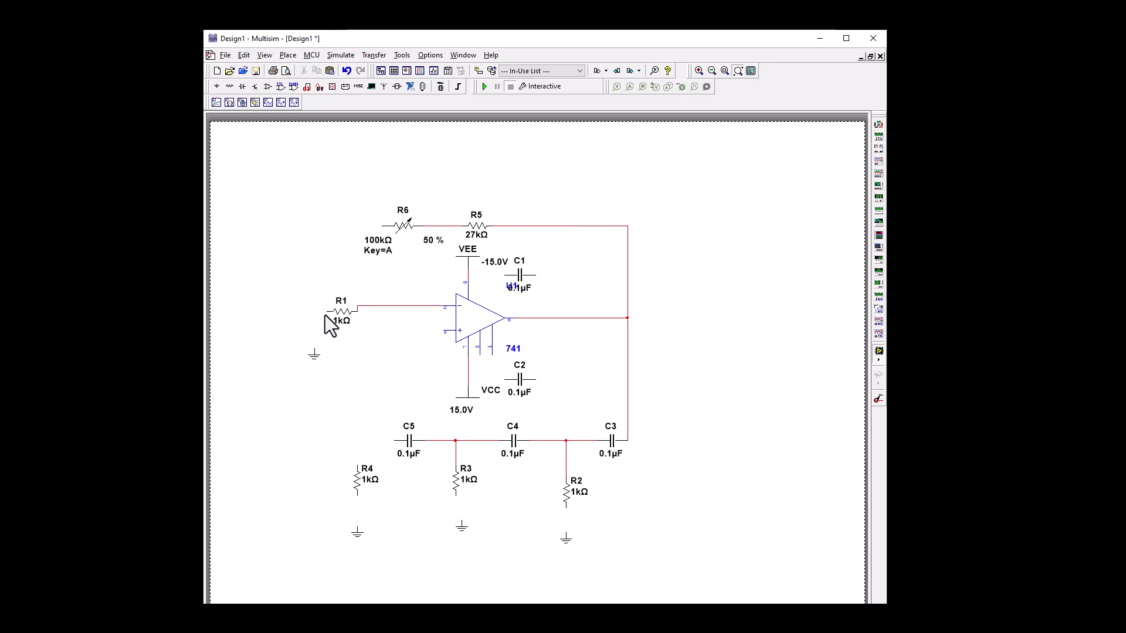
pyautogui.moveTo(337, 315); pyautogui.dragTo(336, 309)
# Step: Wire R6's free end down to the line between R1 and the inverting input, and shift R6's value label below its symbol
pyautogui.moveTo(379, 249)
pyautogui.click(382, 226)
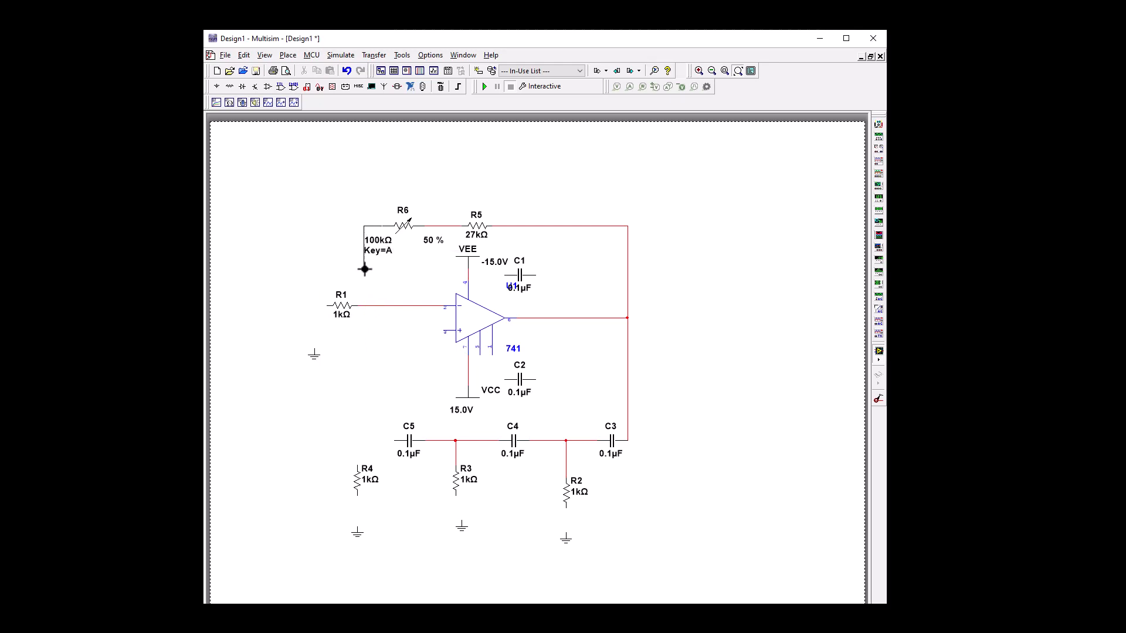
pyautogui.click(364, 304)
pyautogui.moveTo(379, 245); pyautogui.dragTo(397, 253)
pyautogui.click(739, 297)
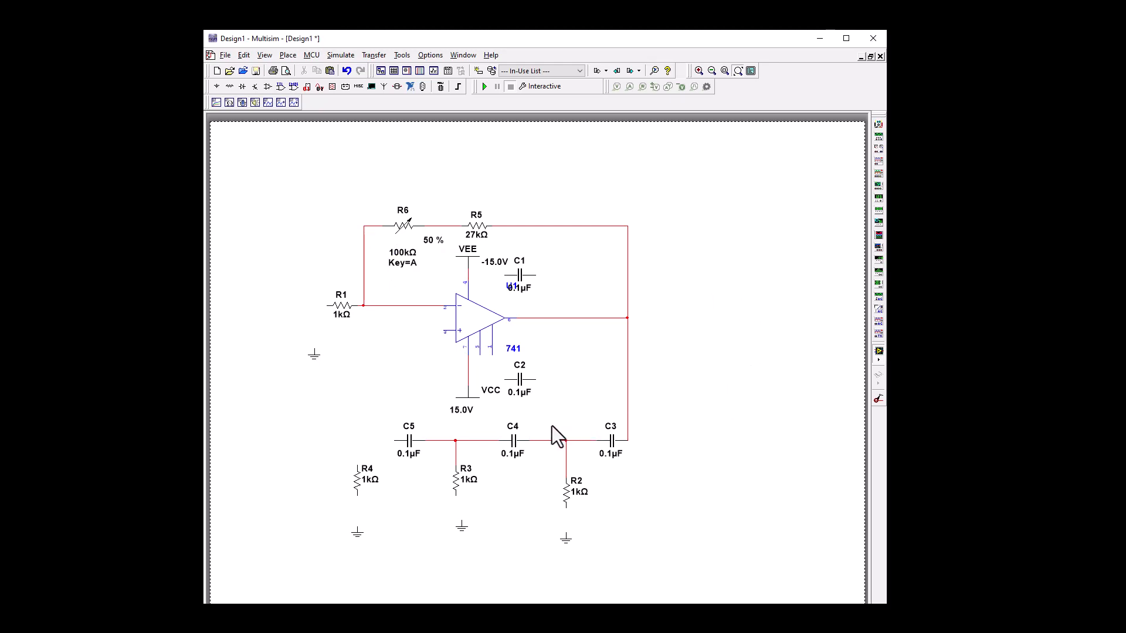
# Step: Wire R3, R2 and R4 to the ground symbols beneath them and align R3's ground directly under the resistor
pyautogui.click(463, 522)
pyautogui.click(457, 495)
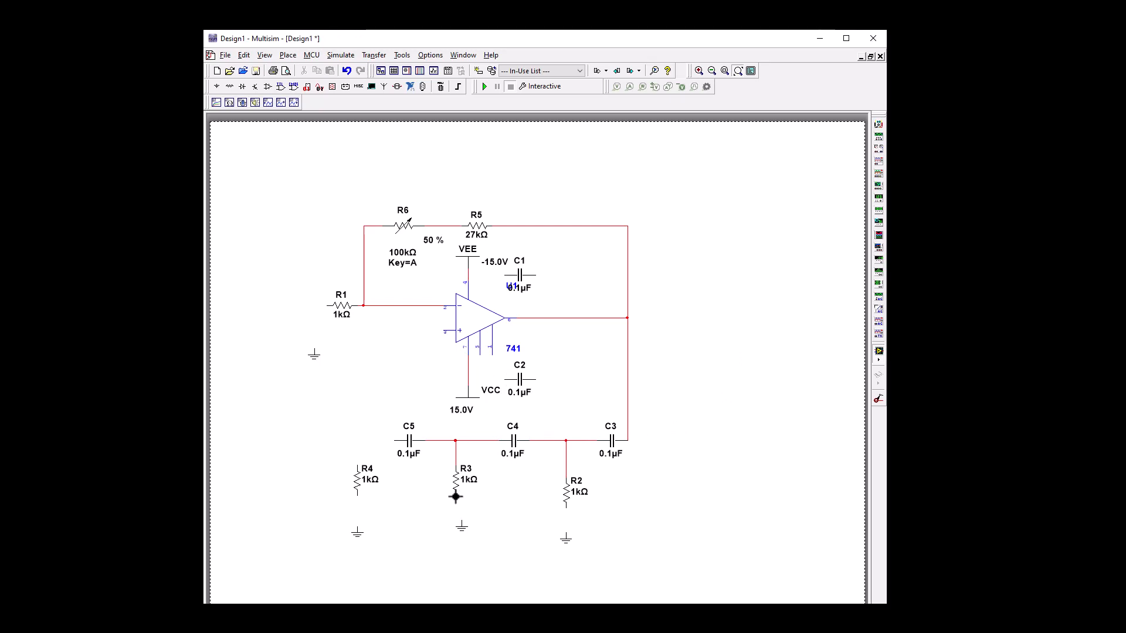
pyautogui.click(566, 534)
pyautogui.click(566, 508)
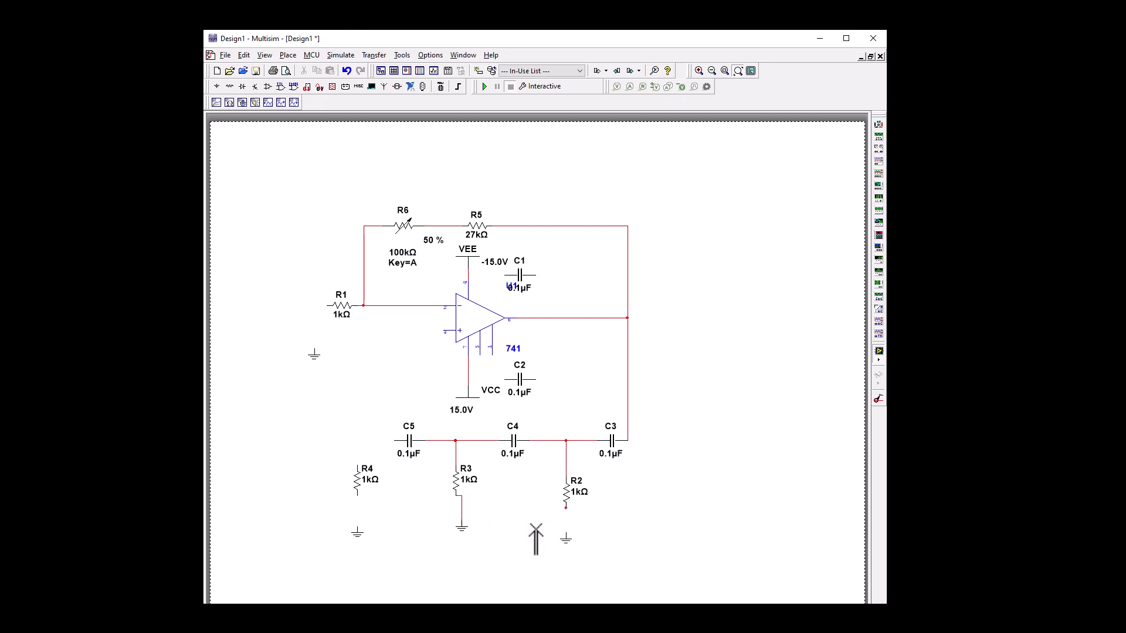
pyautogui.click(356, 527)
pyautogui.click(357, 498)
pyautogui.moveTo(458, 530); pyautogui.dragTo(450, 536)
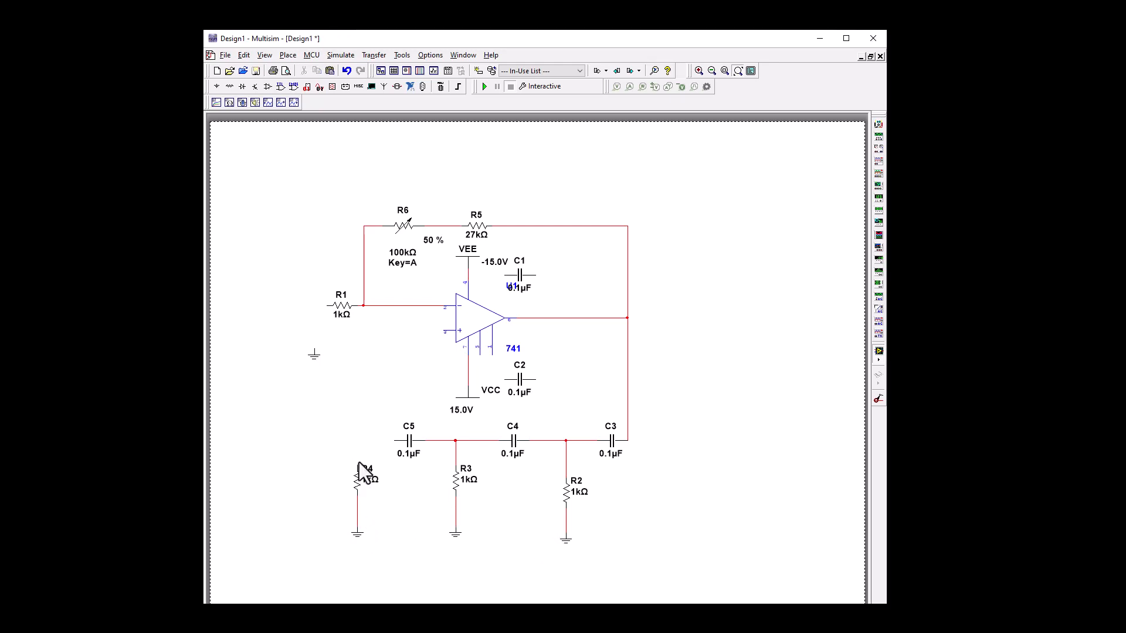
# Step: Wire the upper end of R4 to R1's free end, and shift R4, its ground and the connecting wire to the left of R1
pyautogui.moveTo(359, 462); pyautogui.dragTo(316, 341)
pyautogui.click(356, 465)
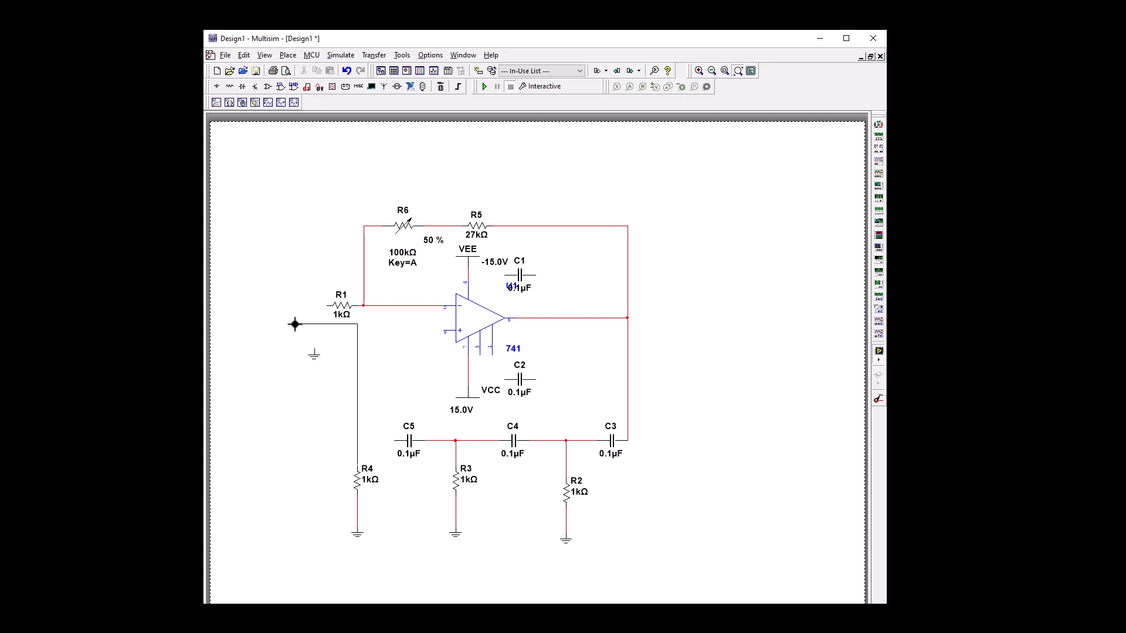
pyautogui.click(328, 306)
pyautogui.moveTo(361, 488); pyautogui.dragTo(304, 473)
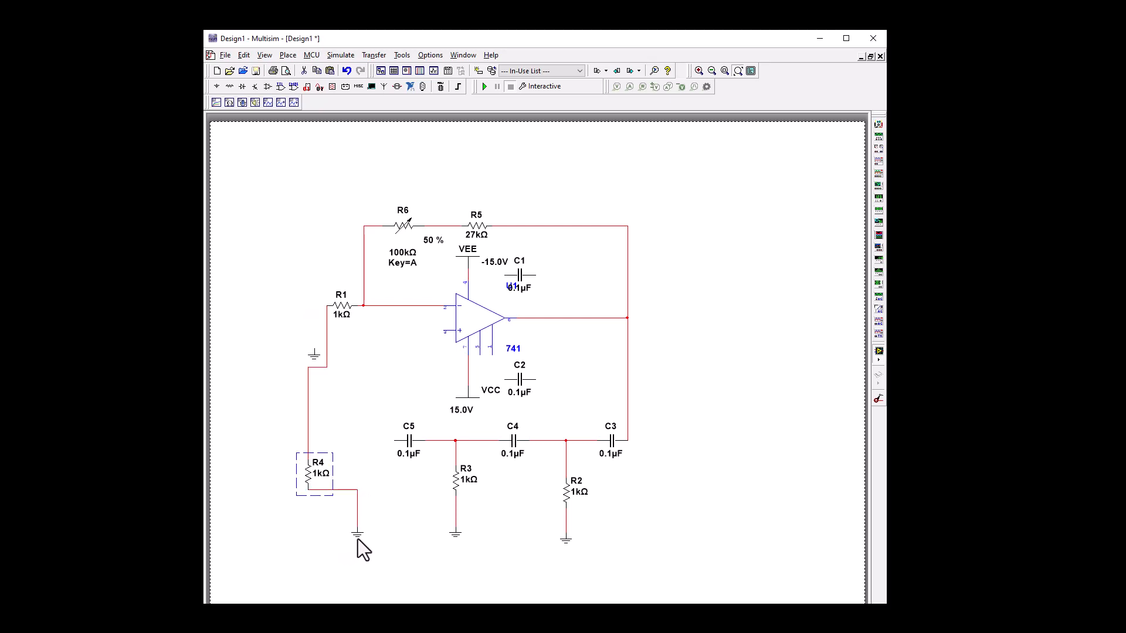
pyautogui.moveTo(321, 538); pyautogui.dragTo(318, 535)
pyautogui.moveTo(326, 335); pyautogui.dragTo(321, 357)
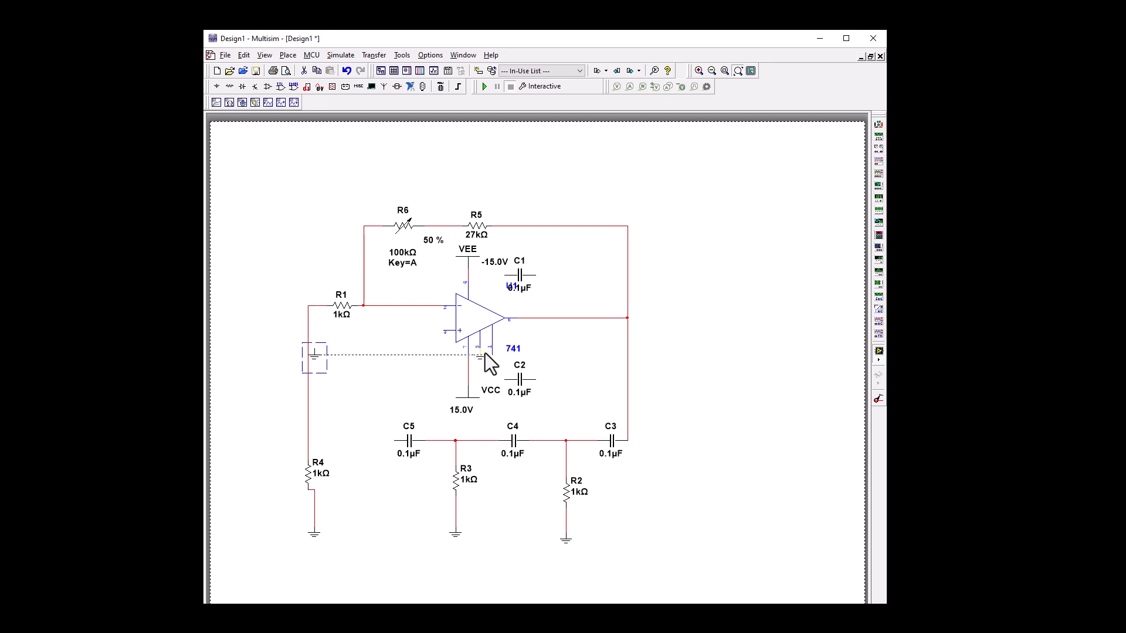
# Step: Move the unconnected ground symbol to the lower right of C2 and place a copy of it at the lower right of C1
pyautogui.moveTo(557, 400); pyautogui.dragTo(554, 401)
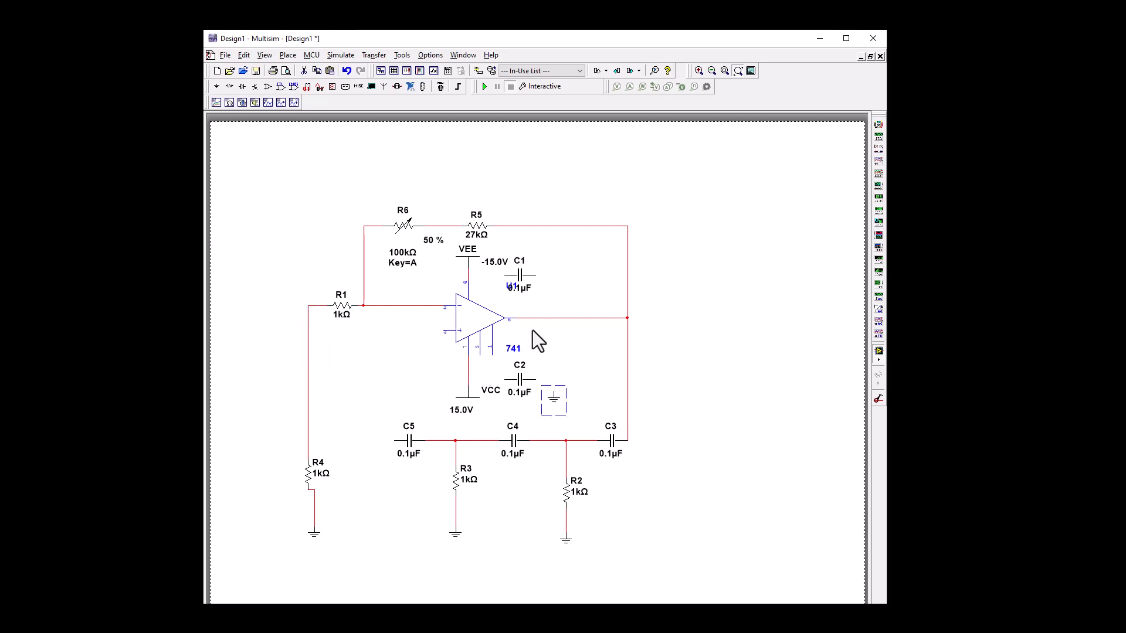
pyautogui.rightClick(555, 403)
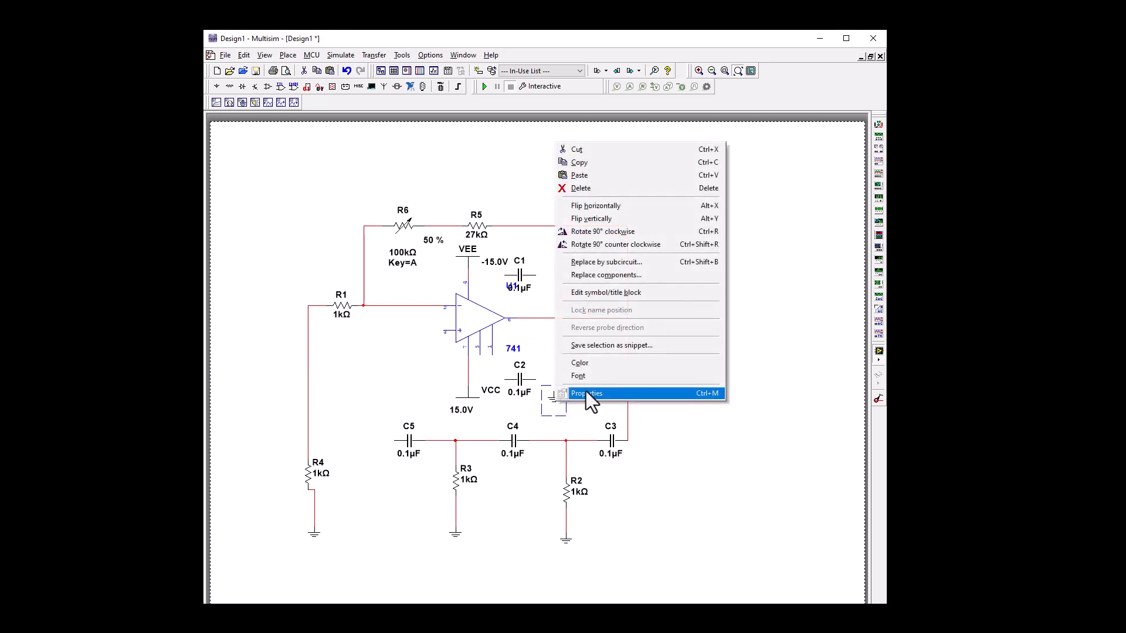
pyautogui.click(591, 162)
pyautogui.rightClick(546, 298)
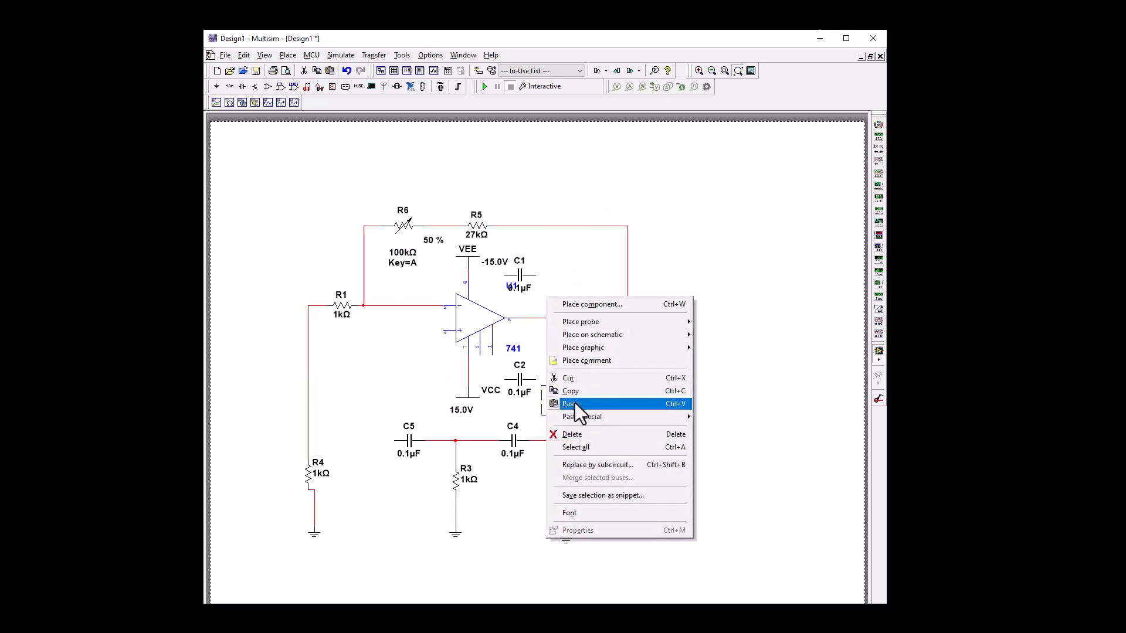
pyautogui.click(575, 402)
pyautogui.click(557, 298)
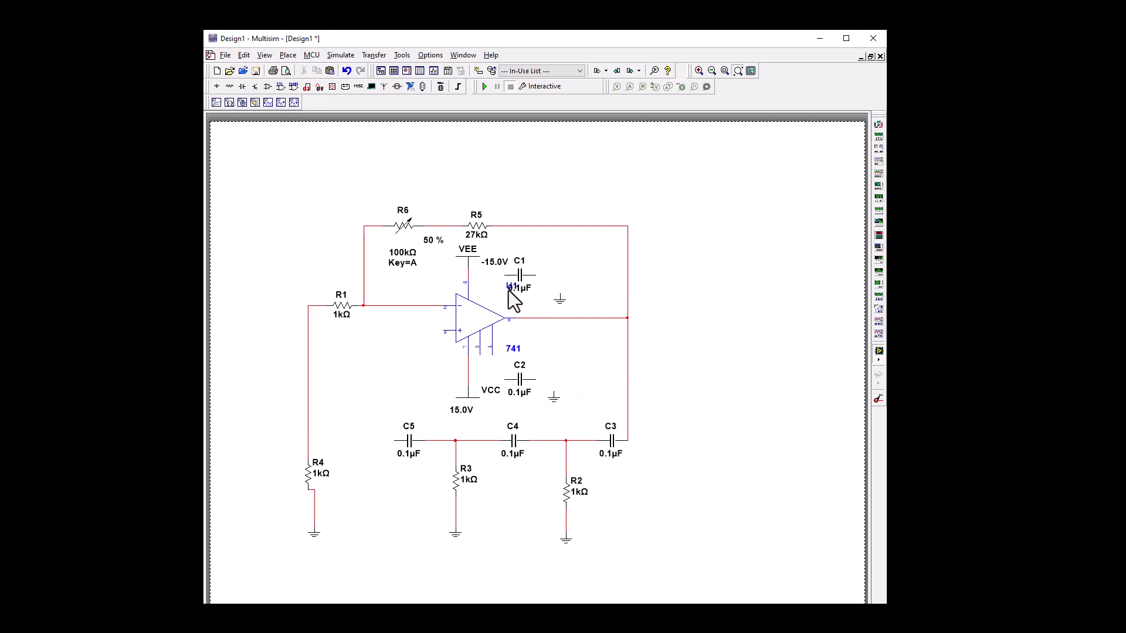
# Step: Move the U1 label clear of C1's value and wire C1 between the VEE line and its nearby ground
pyautogui.moveTo(507, 288); pyautogui.dragTo(505, 298)
pyautogui.click(506, 274)
pyautogui.click(468, 273)
pyautogui.click(537, 275)
pyautogui.click(559, 297)
# Step: Wire C2 between the VCC supply line and the ground symbol beside it
pyautogui.click(553, 394)
pyautogui.click(532, 380)
pyautogui.click(506, 380)
pyautogui.click(468, 382)
pyautogui.click(468, 380)
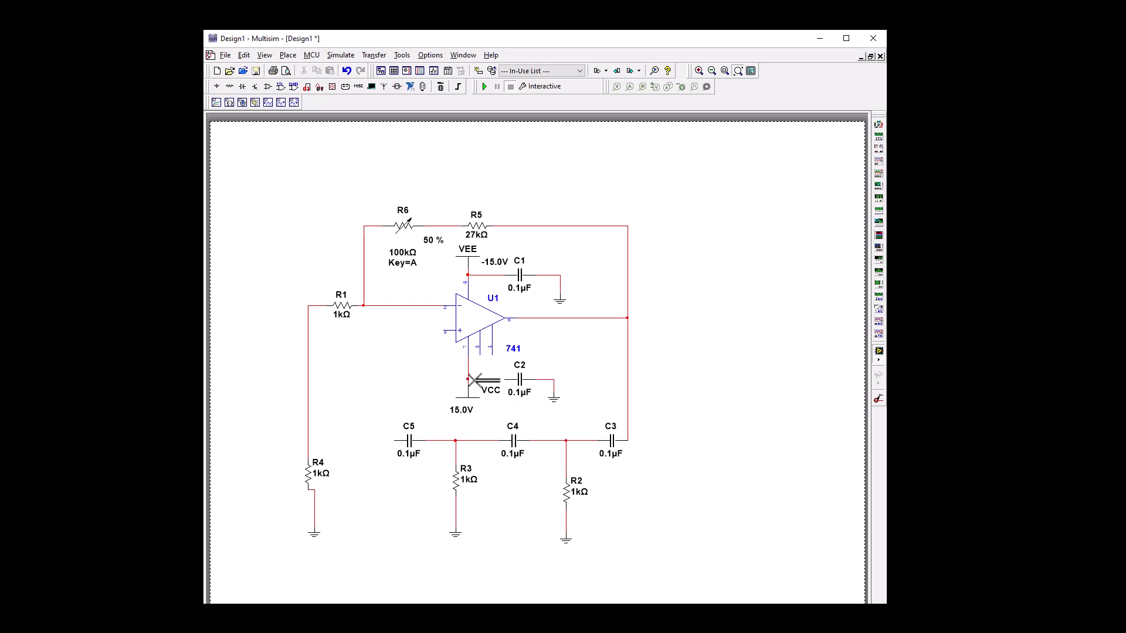
# Step: Wire C5's free end to the vertical line above R4 and nudge R4's ground directly under the resistor
pyautogui.click(392, 441)
pyautogui.click(310, 441)
pyautogui.click(313, 535)
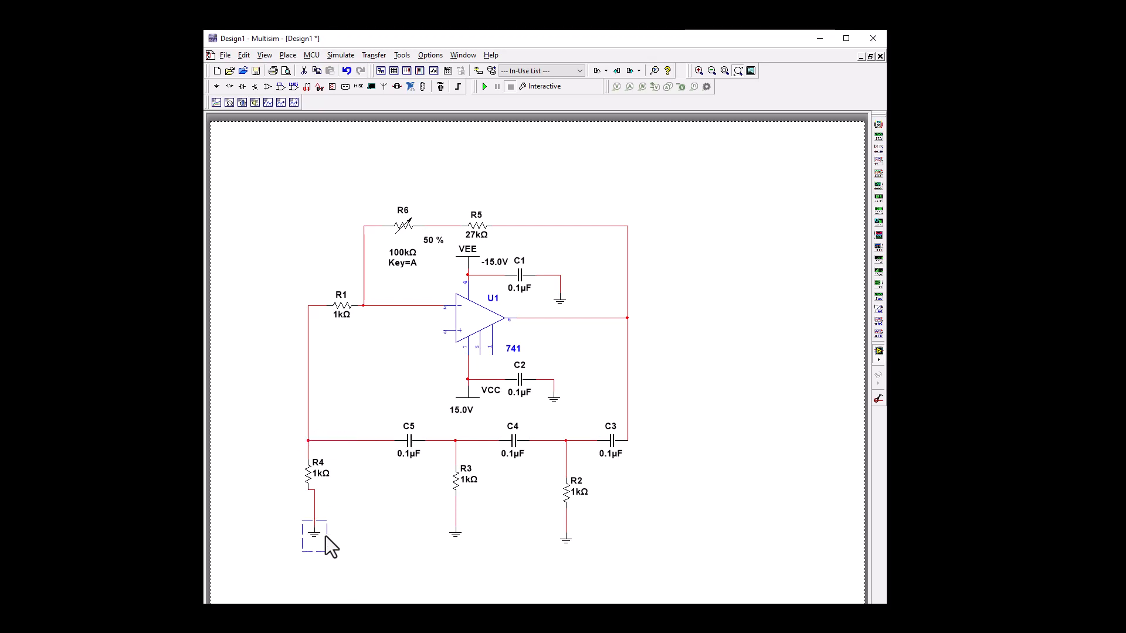
pyautogui.press('Left')
# Step: Nudge C5 left so it sits midway between the R4 and R3 branches
pyautogui.click(361, 522)
pyautogui.click(409, 444)
pyautogui.press('Left')
pyautogui.press('Left')
pyautogui.press('Left')
pyautogui.press('Left')
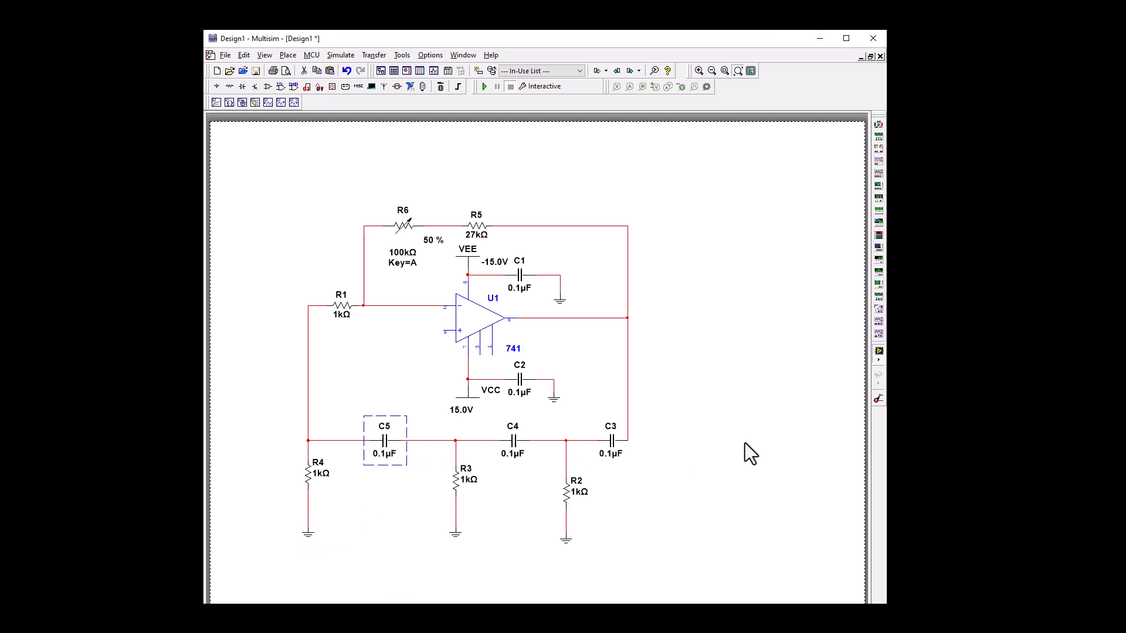
# Step: Copy R4's ground symbol, place it below the op-amp's non-inverting input and wire the two together
pyautogui.click(306, 536)
pyautogui.rightClick(306, 537)
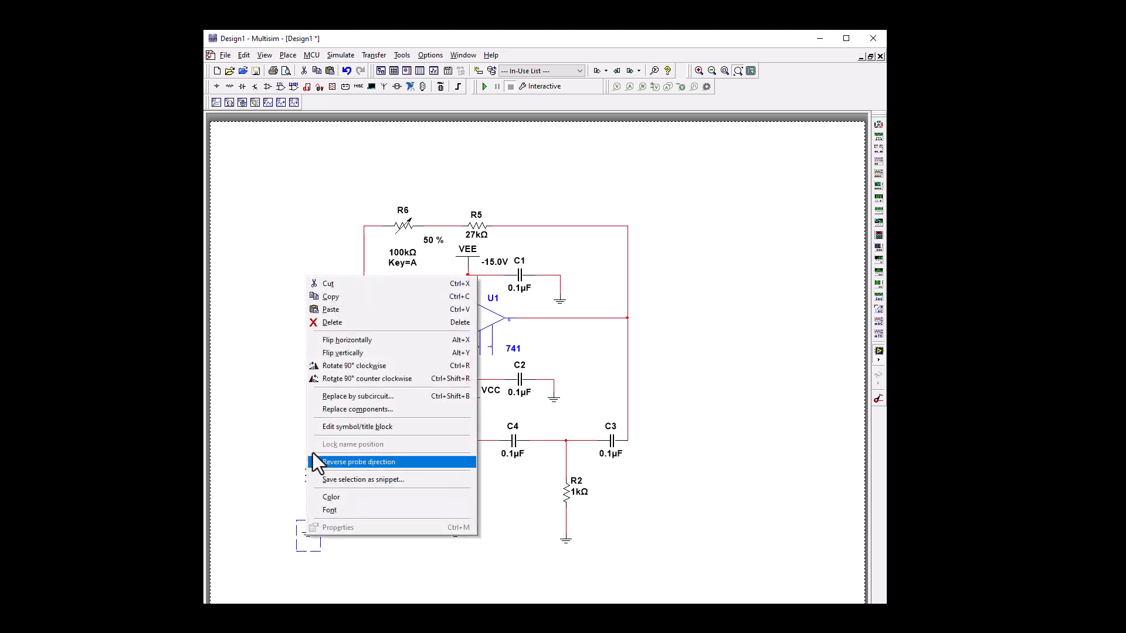
pyautogui.click(342, 297)
pyautogui.rightClick(419, 354)
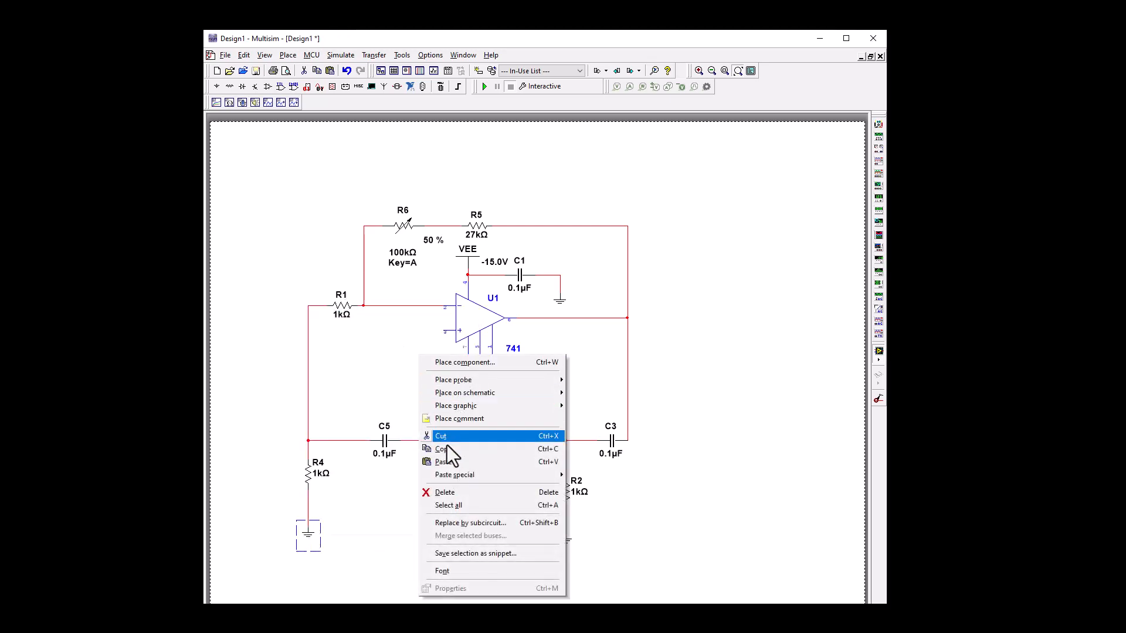
pyautogui.click(450, 459)
pyautogui.click(419, 347)
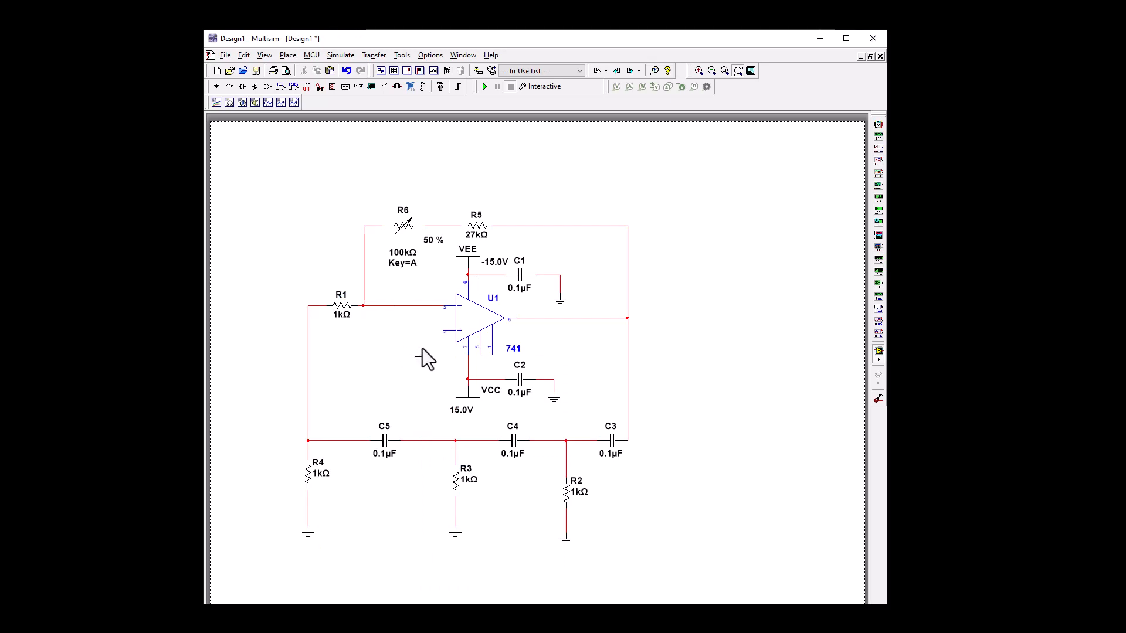
pyautogui.moveTo(418, 347); pyautogui.dragTo(434, 333)
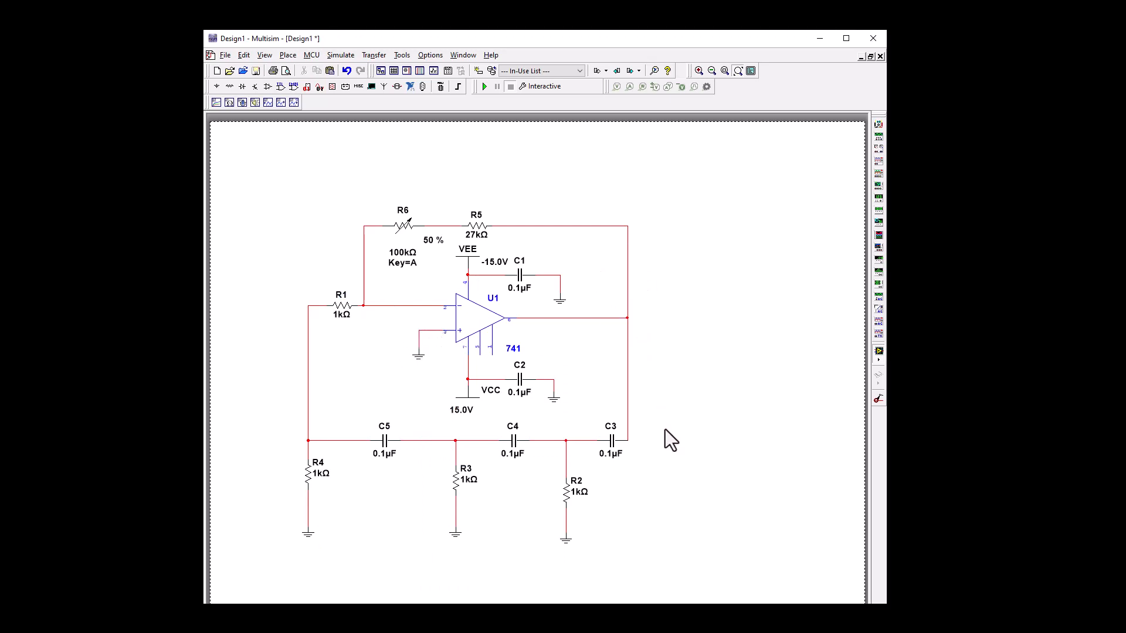
# Step: Place a Tektronix oscilloscope to the upper right of the circuit and wire its ground terminal to a copied ground symbol
pyautogui.click(879, 347)
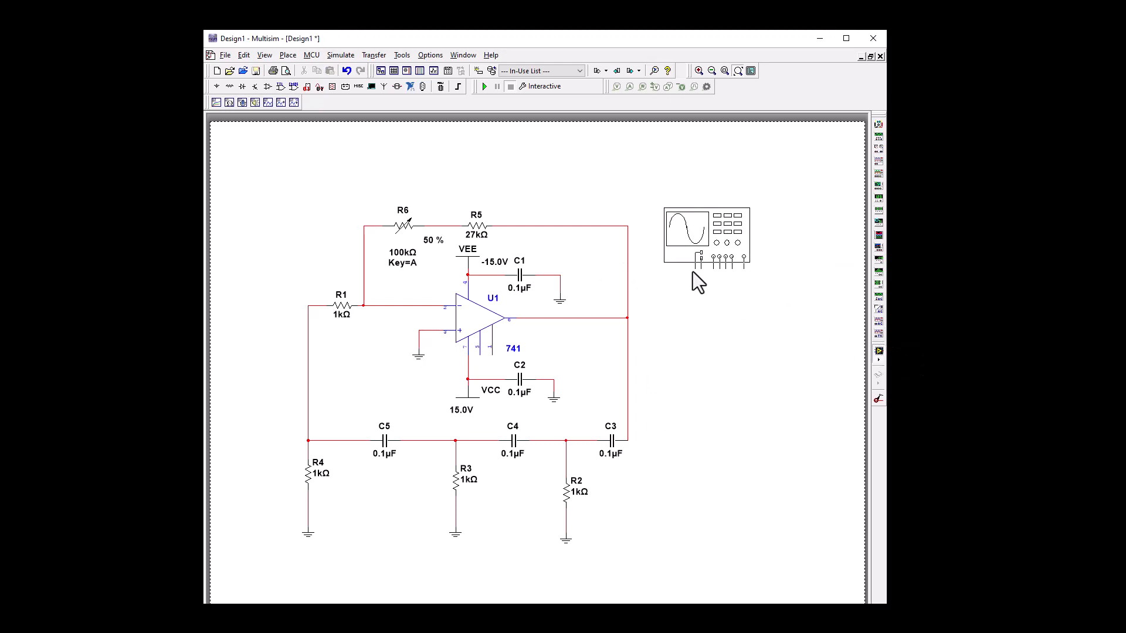
pyautogui.click(699, 266)
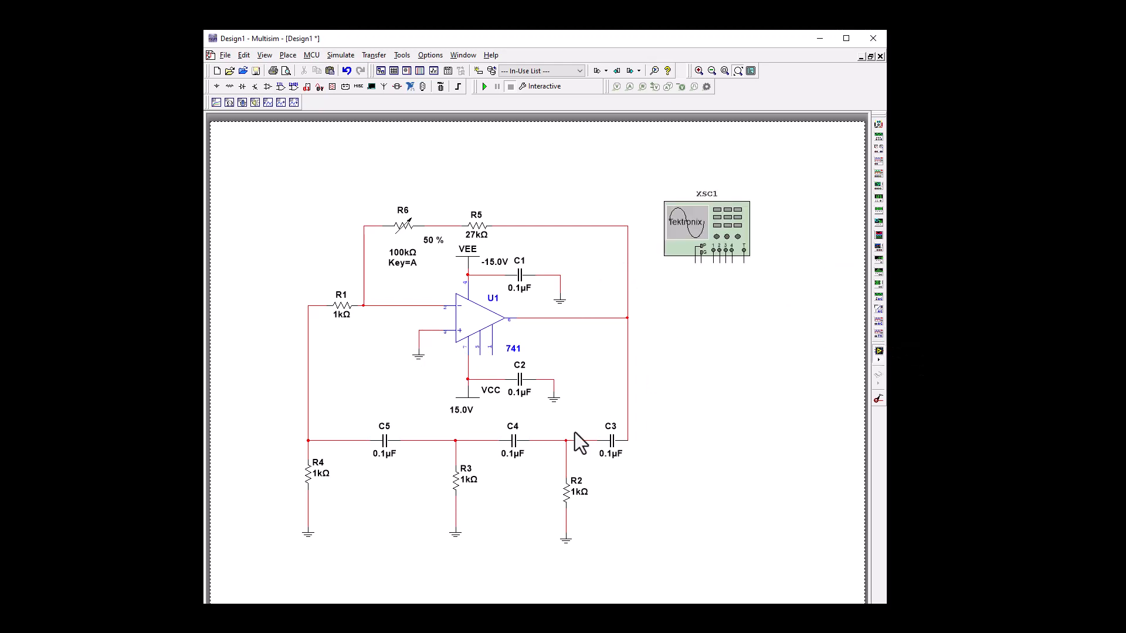
pyautogui.rightClick(457, 535)
pyautogui.click(498, 299)
pyautogui.rightClick(702, 290)
pyautogui.click(725, 387)
pyautogui.click(702, 284)
pyautogui.click(702, 263)
# Step: Wire oscilloscope channel 1 to the op-amp output and channel 2 to the R1–R4 junction, aligning the channel 2 wire with that junction
pyautogui.click(714, 264)
pyautogui.click(629, 319)
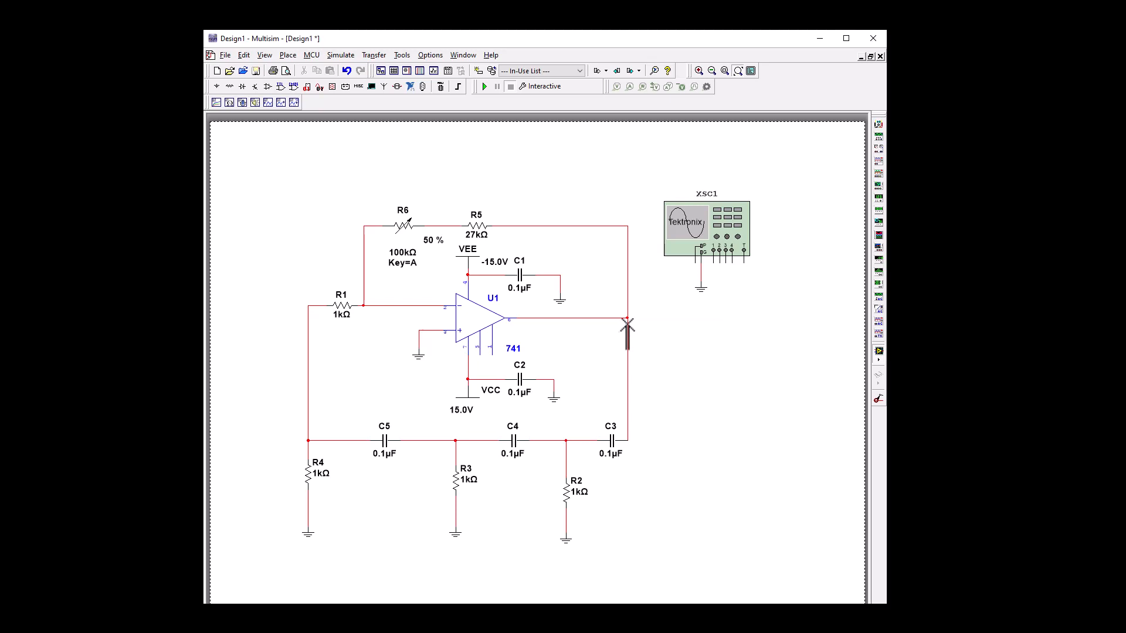
pyautogui.click(720, 264)
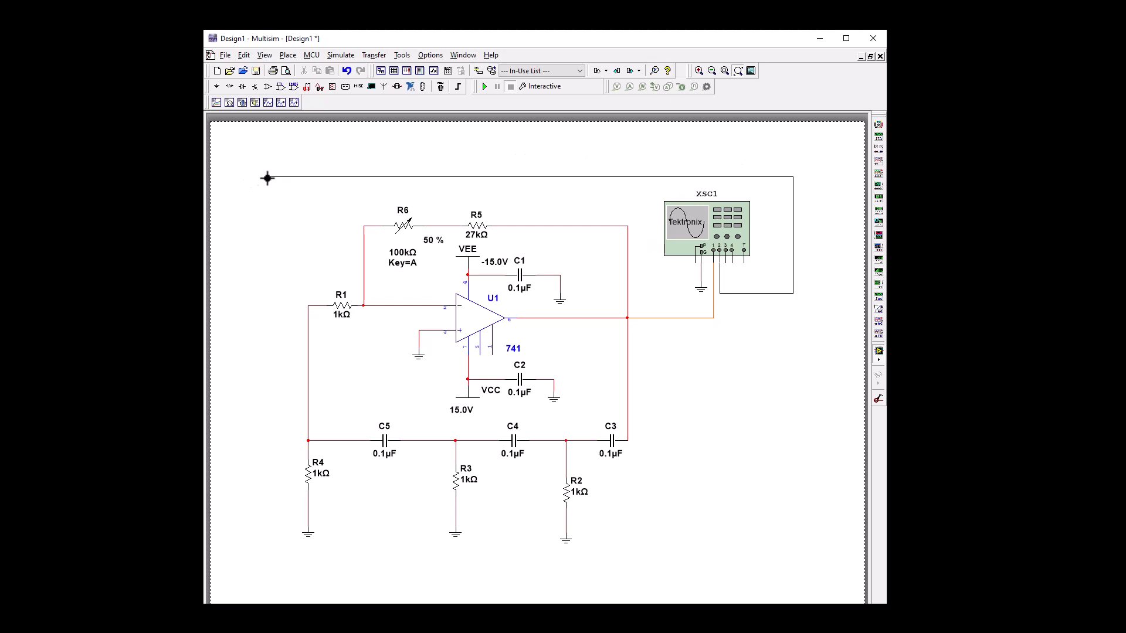
pyautogui.click(306, 305)
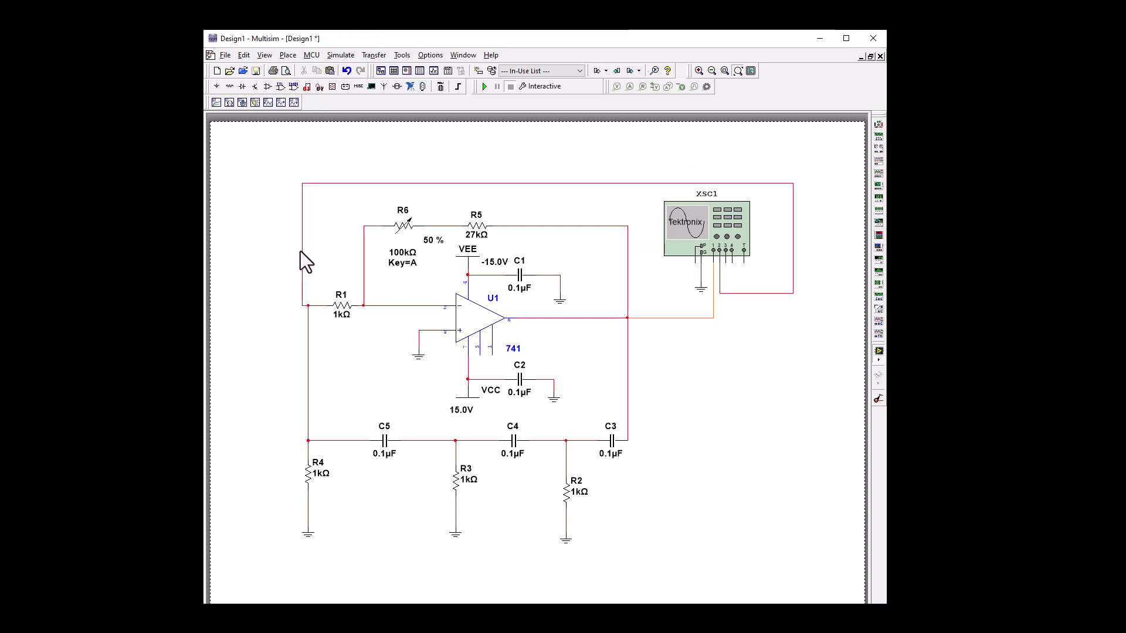
pyautogui.click(302, 250)
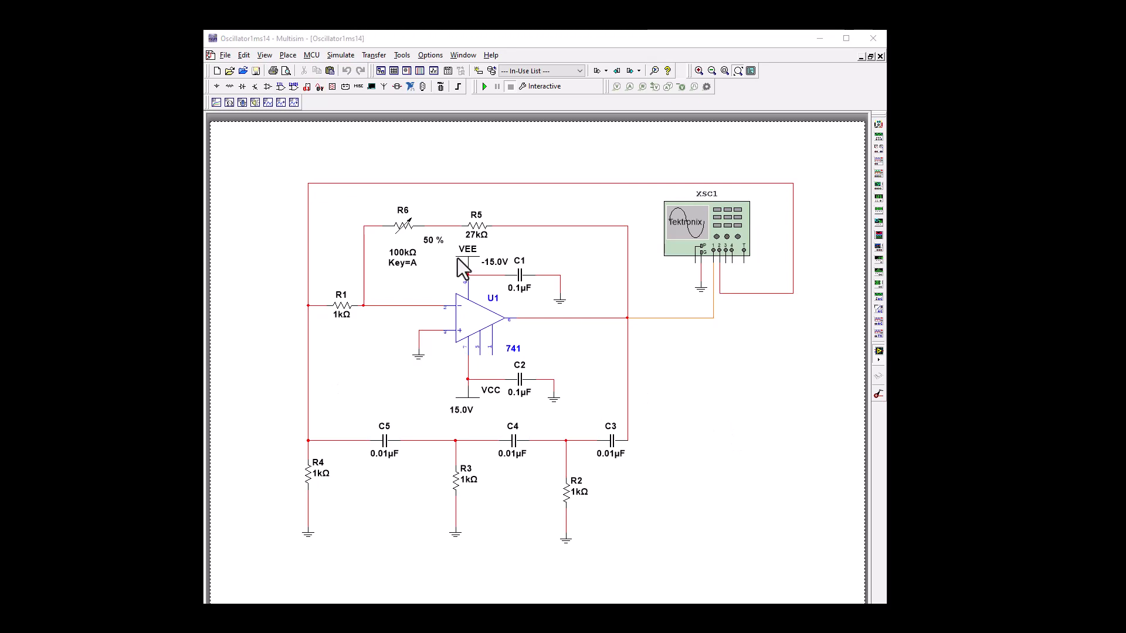
# Step: Replace the 27 kΩ resistor R5 with a 50k potentiometer from the Basic group
pyautogui.doubleClick(472, 230)
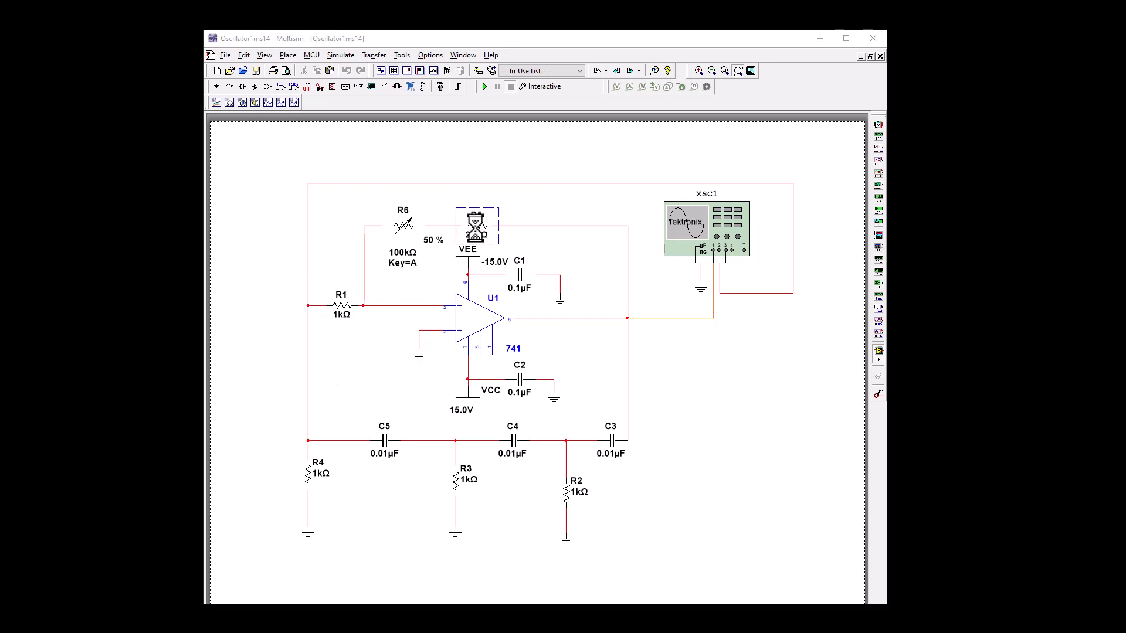
pyautogui.click(440, 512)
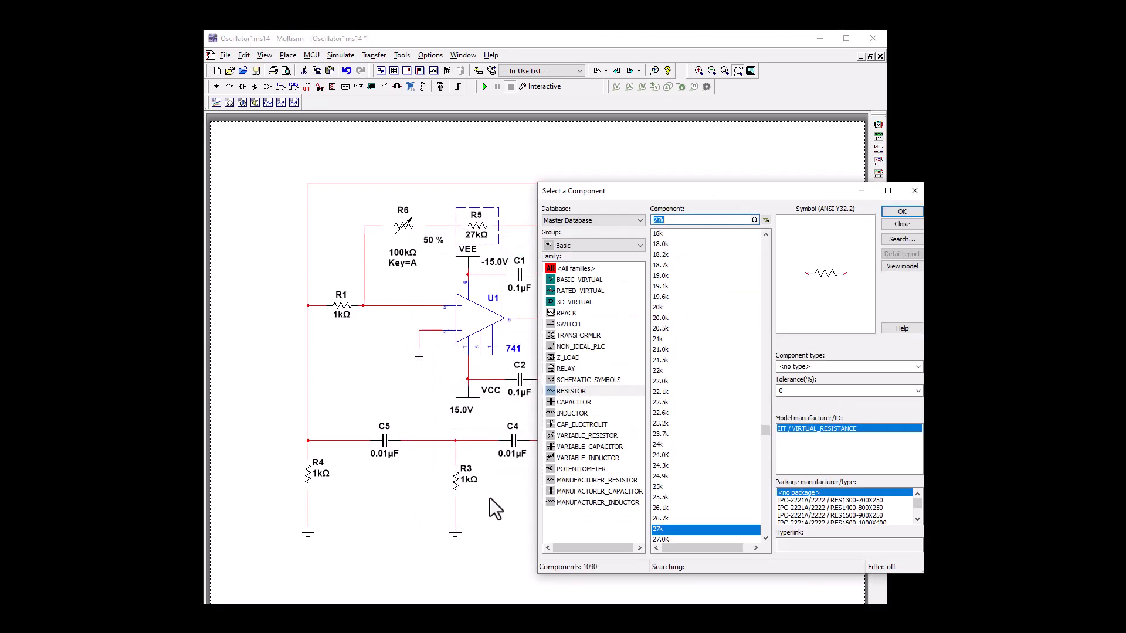
pyautogui.click(590, 467)
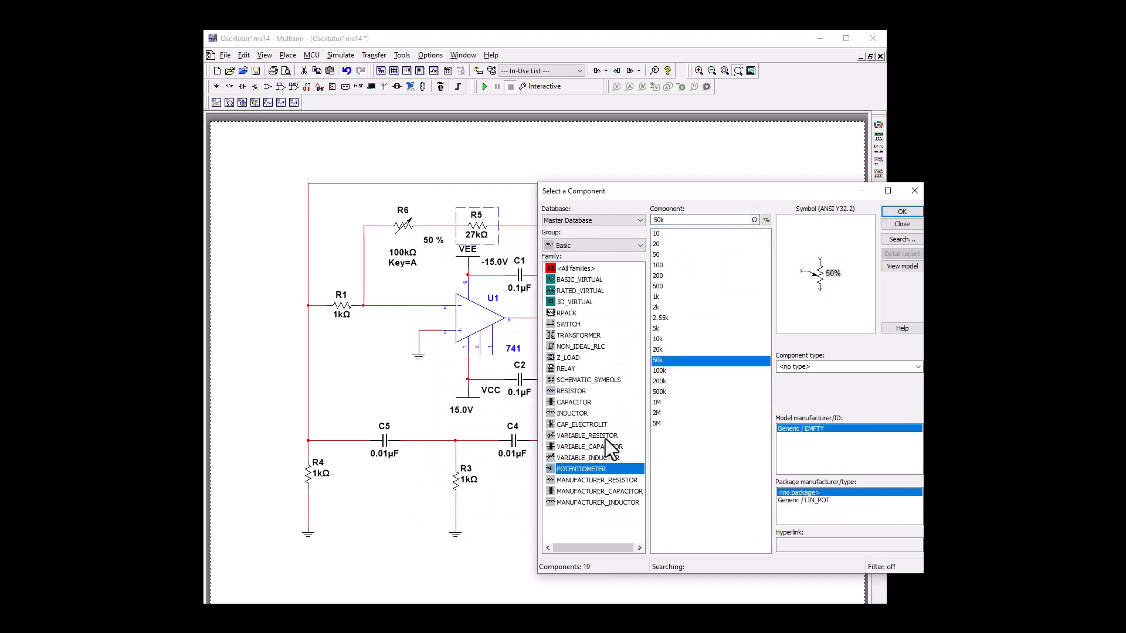
pyautogui.click(903, 213)
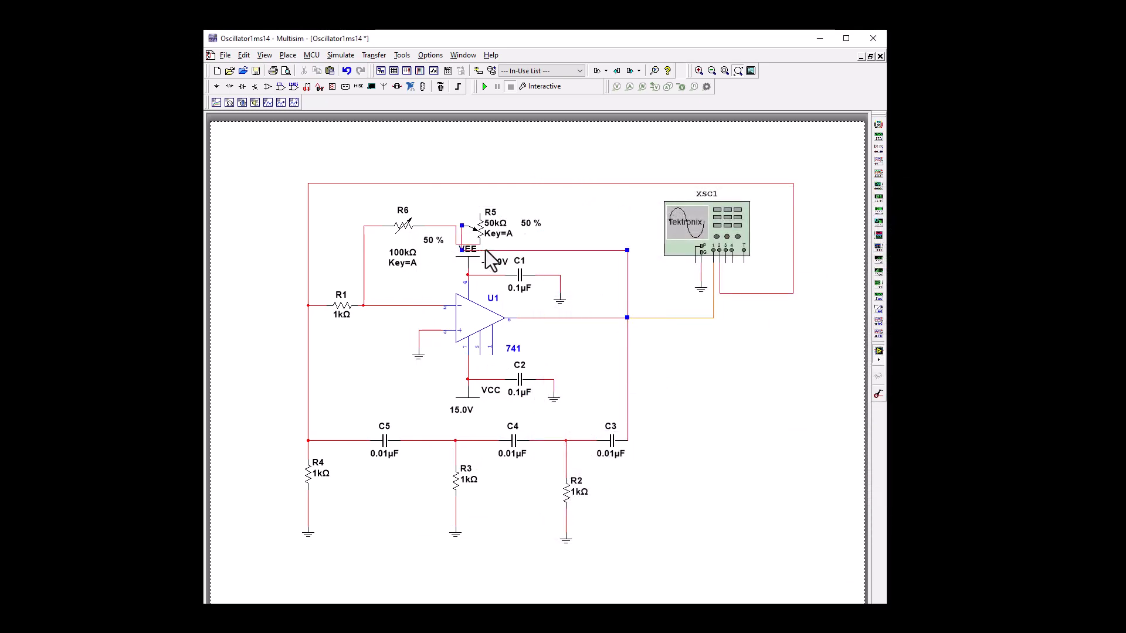
# Step: Delete the wire between R5 and the op-amp output, and remove variable resistor R6 with its connections
pyautogui.click(508, 246)
pyautogui.press('Delete')
pyautogui.click(436, 226)
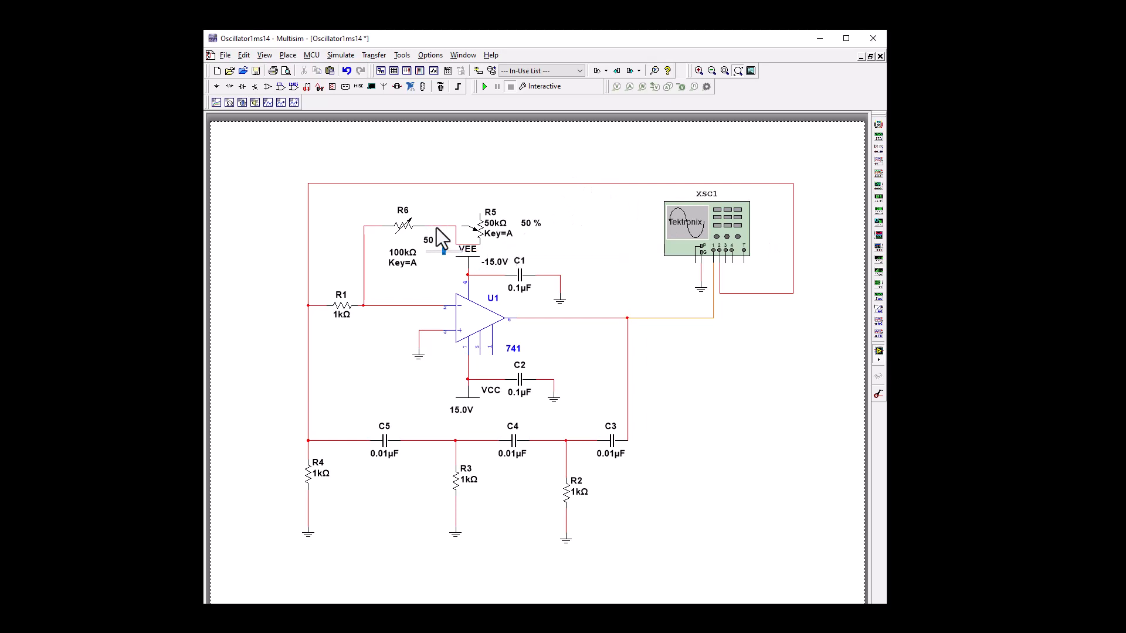
pyautogui.click(410, 231)
pyautogui.press('Delete')
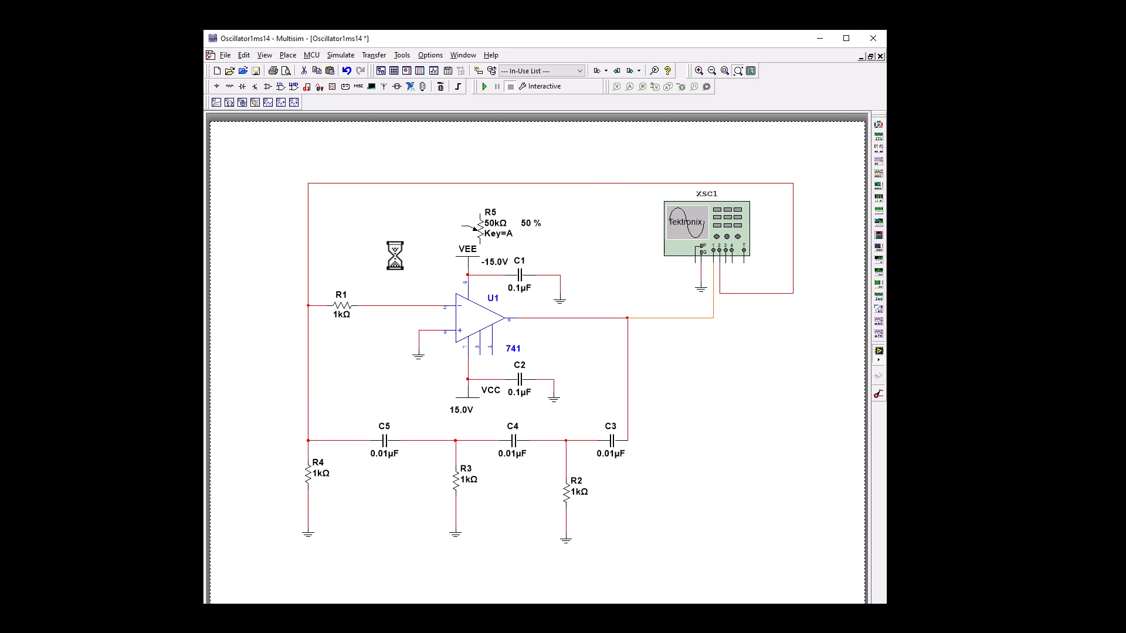
# Step: Rotate potentiometer R5 90° counter-clockwise and move it left, above the inverting input line beside VEE
pyautogui.click(482, 235)
pyautogui.rightClick(482, 233)
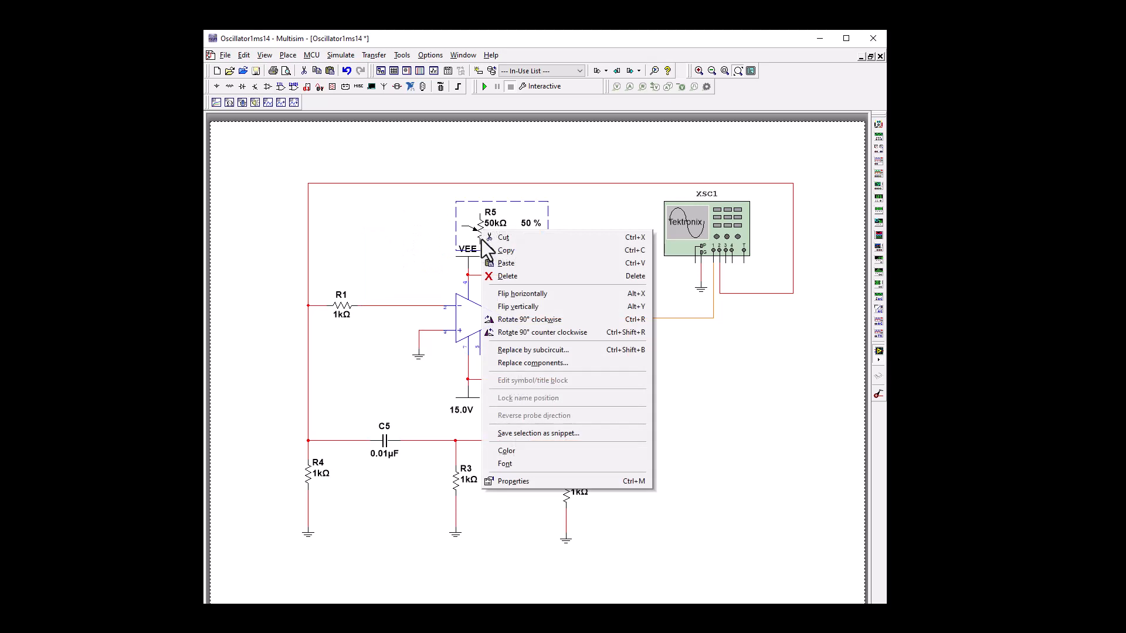
pyautogui.click(515, 333)
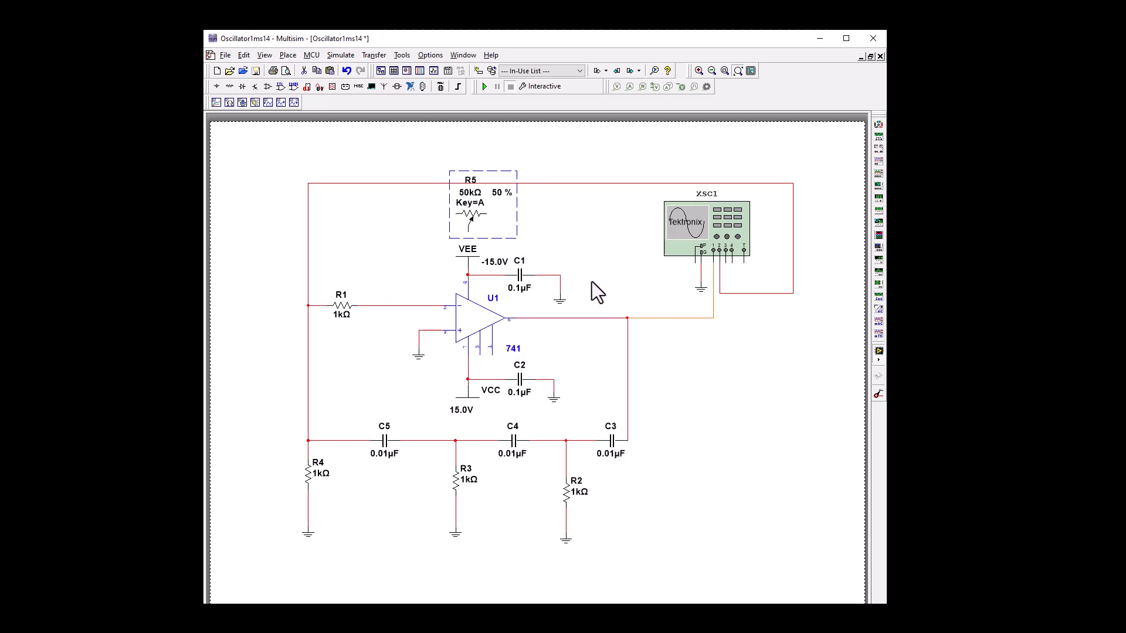
pyautogui.click(592, 281)
pyautogui.moveTo(473, 222); pyautogui.dragTo(423, 241)
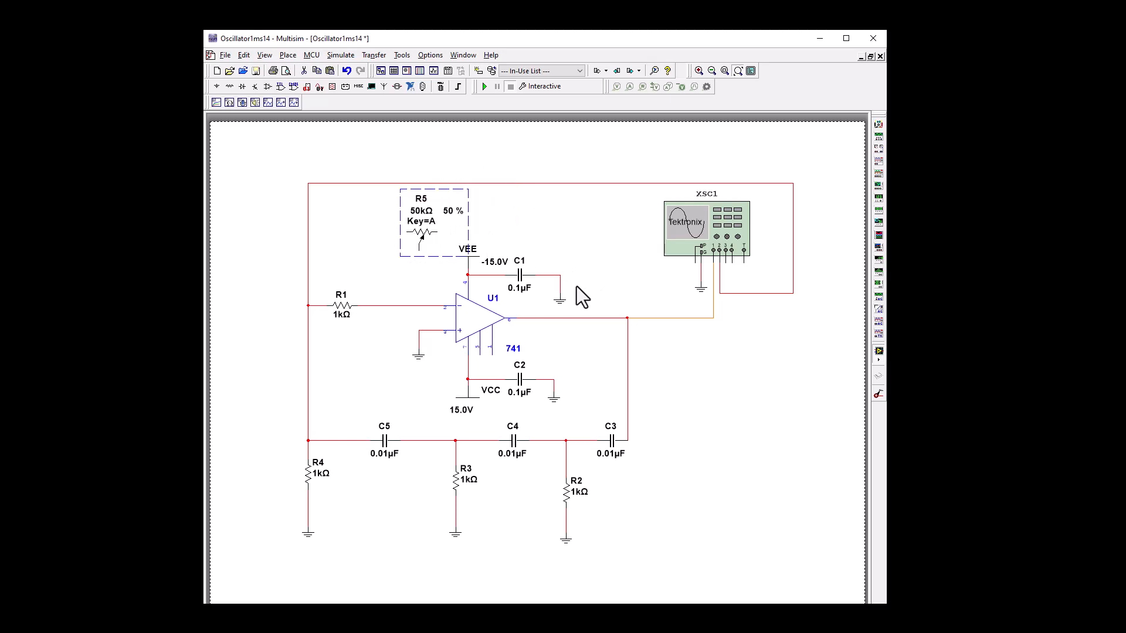
# Step: Set resistor R1 to 15 kΩ
pyautogui.doubleClick(345, 311)
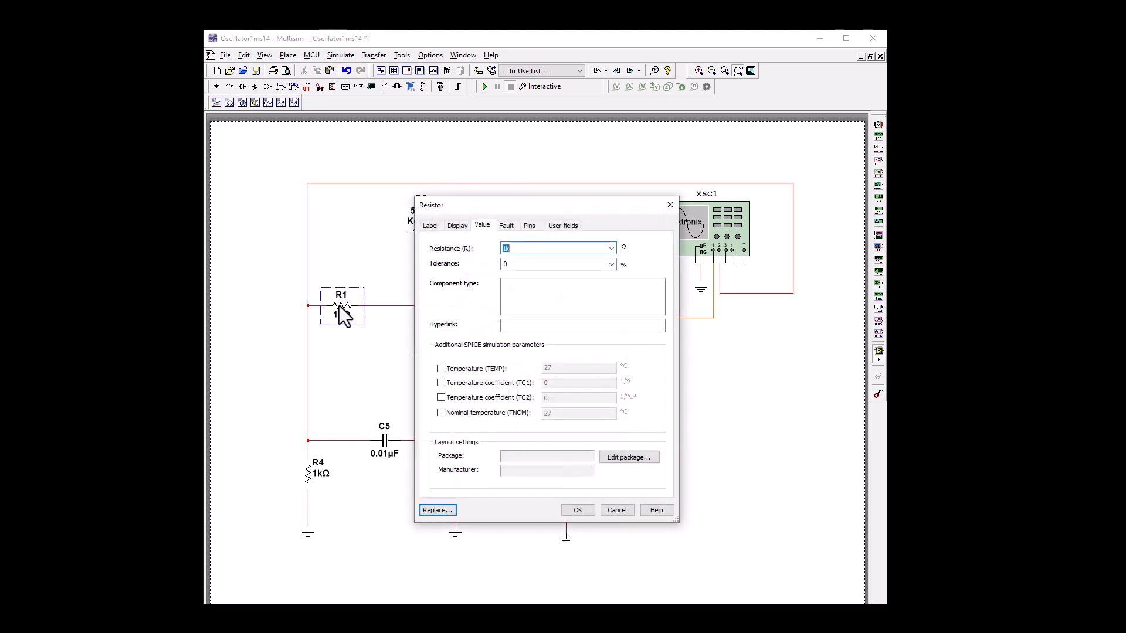
pyautogui.click(505, 249)
pyautogui.click(578, 509)
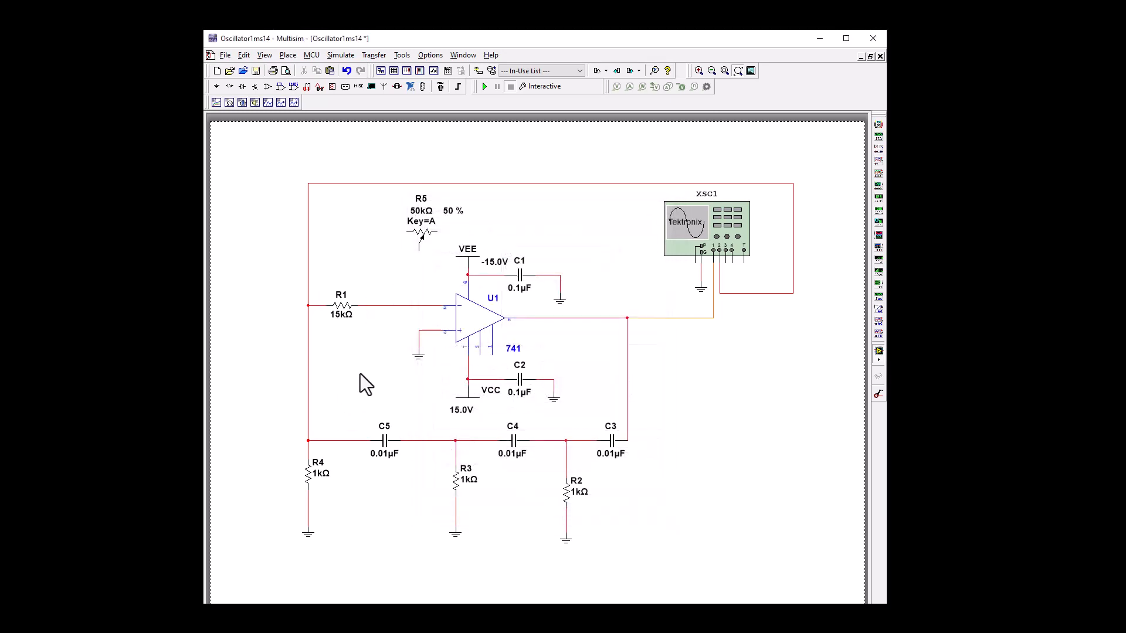
# Step: Paste two copies of R1, one between C1 and the oscilloscope and one beside R4, and realign R1 with the inverting input line
pyautogui.rightClick(340, 311)
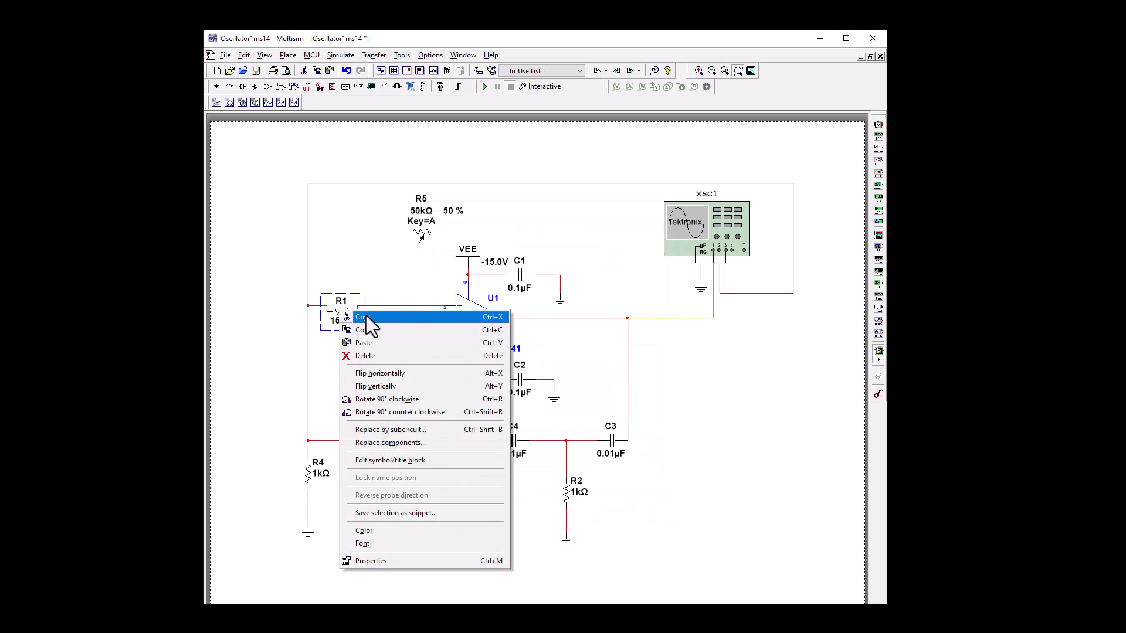
pyautogui.click(365, 331)
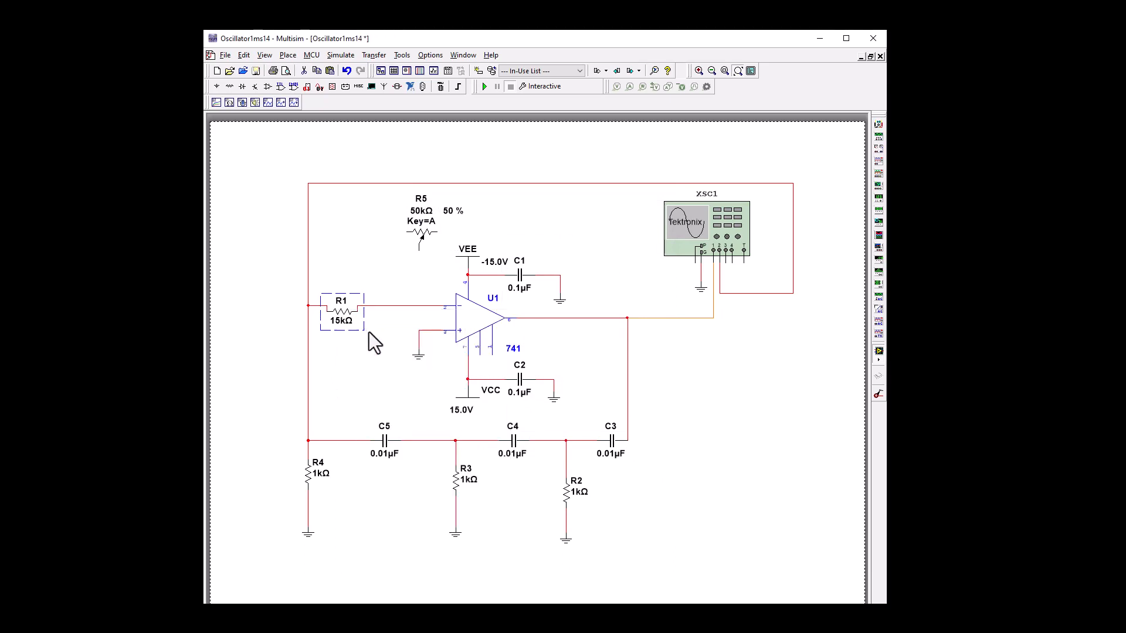
pyautogui.rightClick(584, 251)
pyautogui.click(616, 357)
pyautogui.click(589, 256)
pyautogui.rightClick(248, 446)
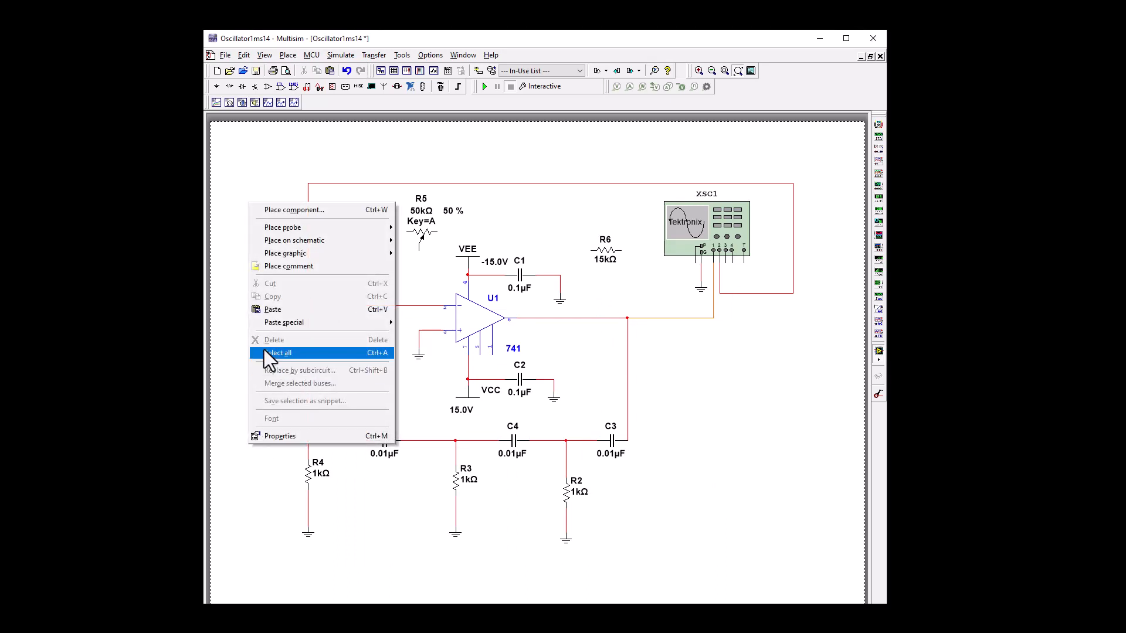
pyautogui.click(241, 441)
pyautogui.click(244, 461)
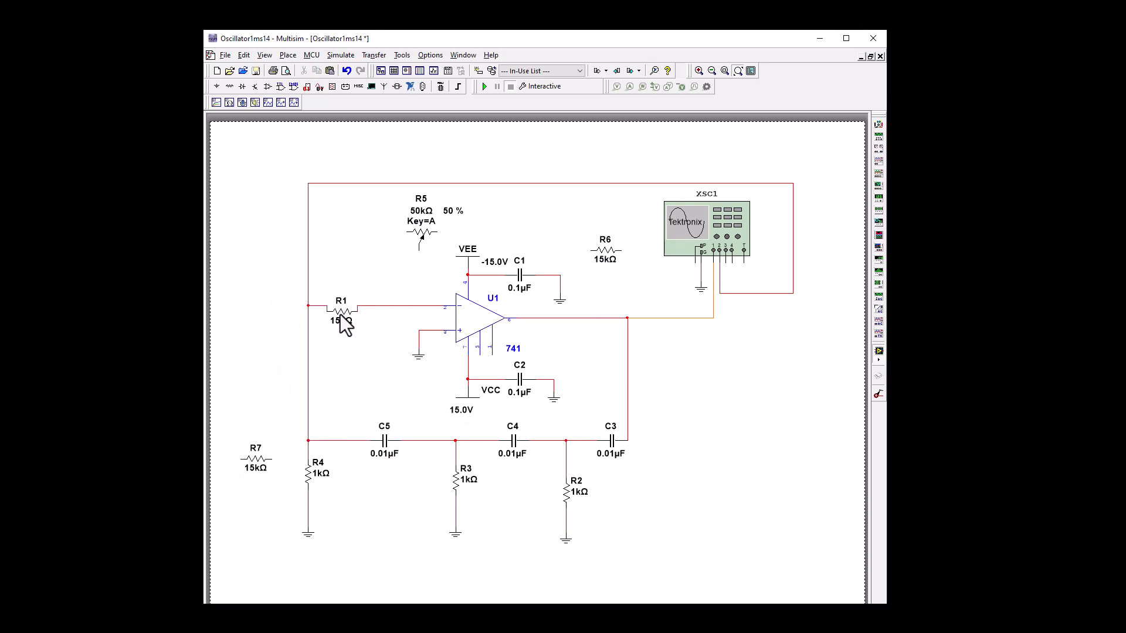
pyautogui.moveTo(342, 314); pyautogui.dragTo(342, 307)
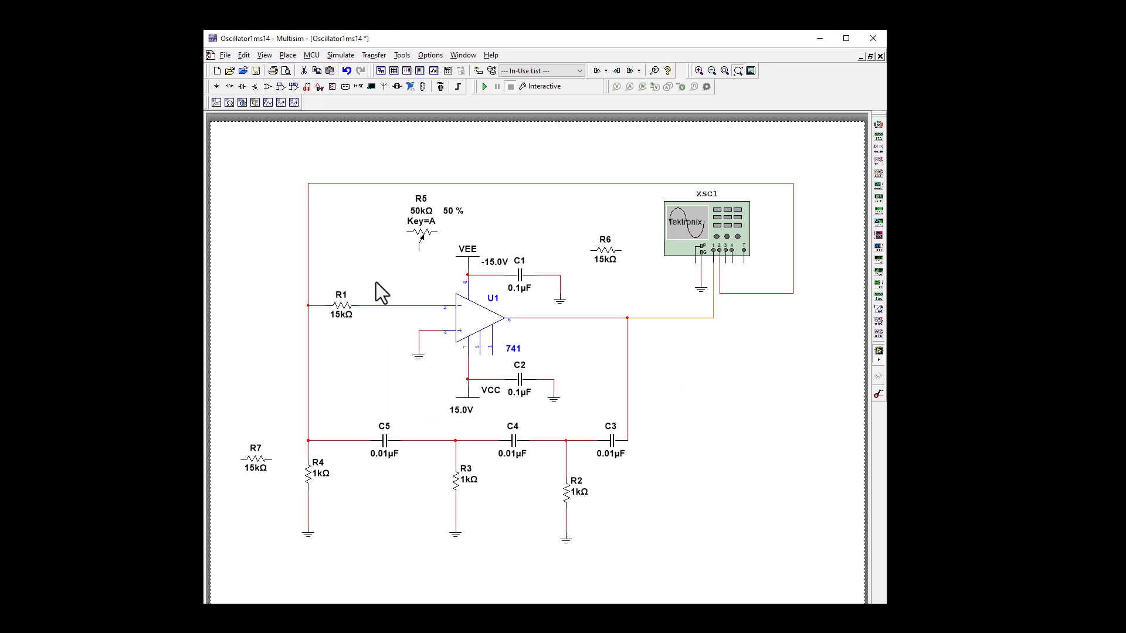
# Step: Wire potentiometer R5's left terminal to the op-amp's inverting input line and tie its wiper to that same terminal
pyautogui.click(405, 232)
pyautogui.click(376, 305)
pyautogui.click(419, 250)
pyautogui.press('Escape')
# Step: Rotate resistor R6 90° clockwise and move it to the right of C1, above the op-amp output line
pyautogui.click(607, 256)
pyautogui.rightClick(608, 257)
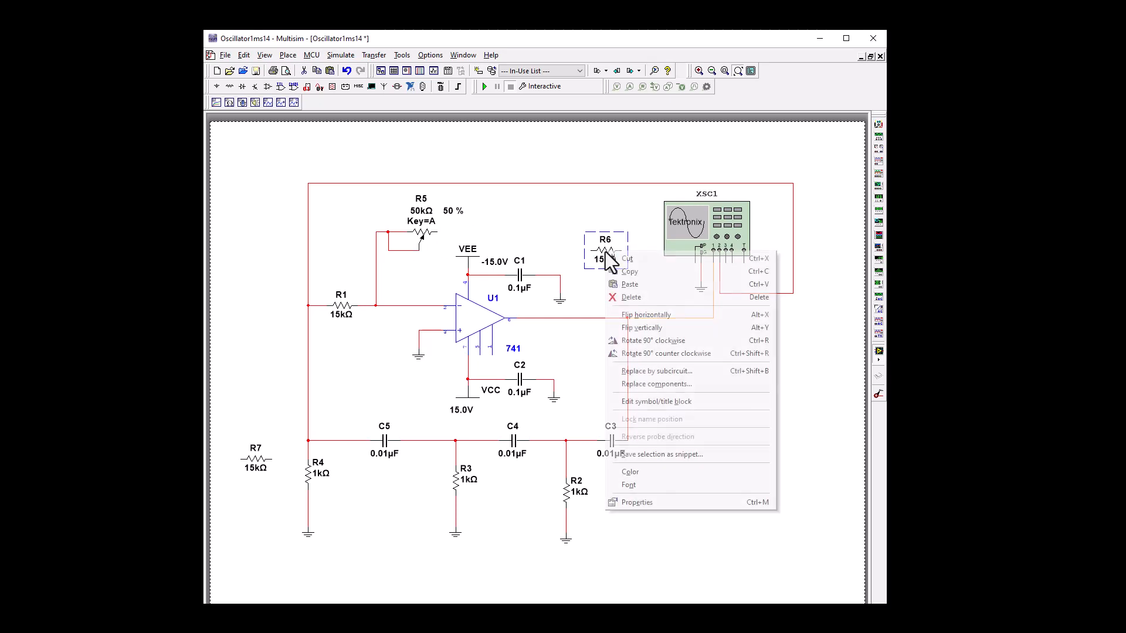
pyautogui.click(639, 341)
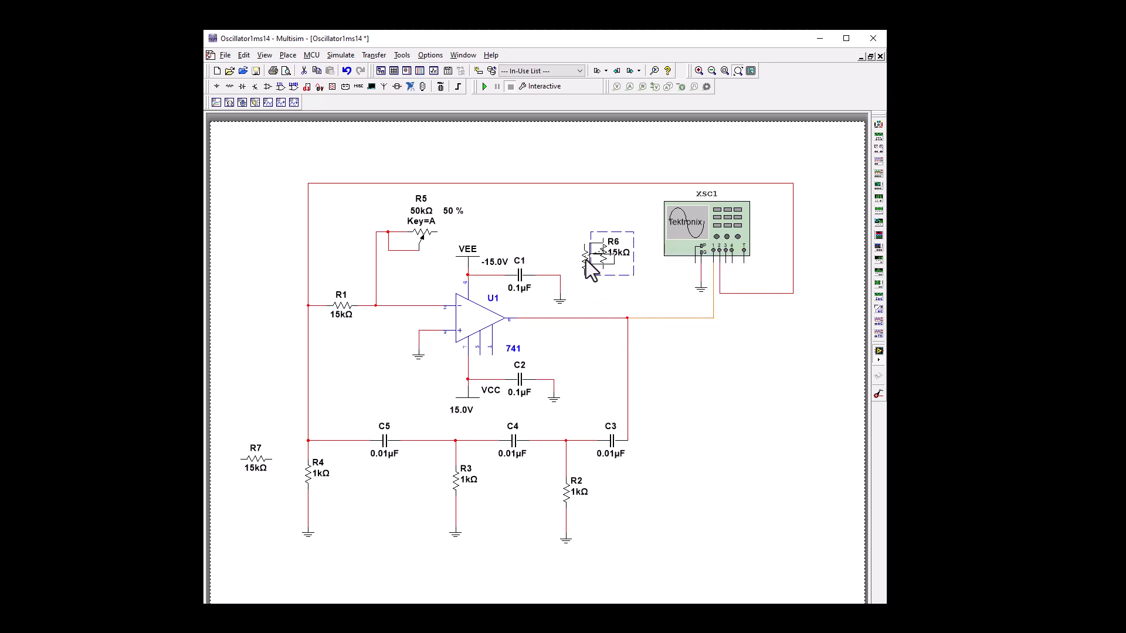
pyautogui.moveTo(591, 271); pyautogui.dragTo(573, 288)
pyautogui.click(616, 258)
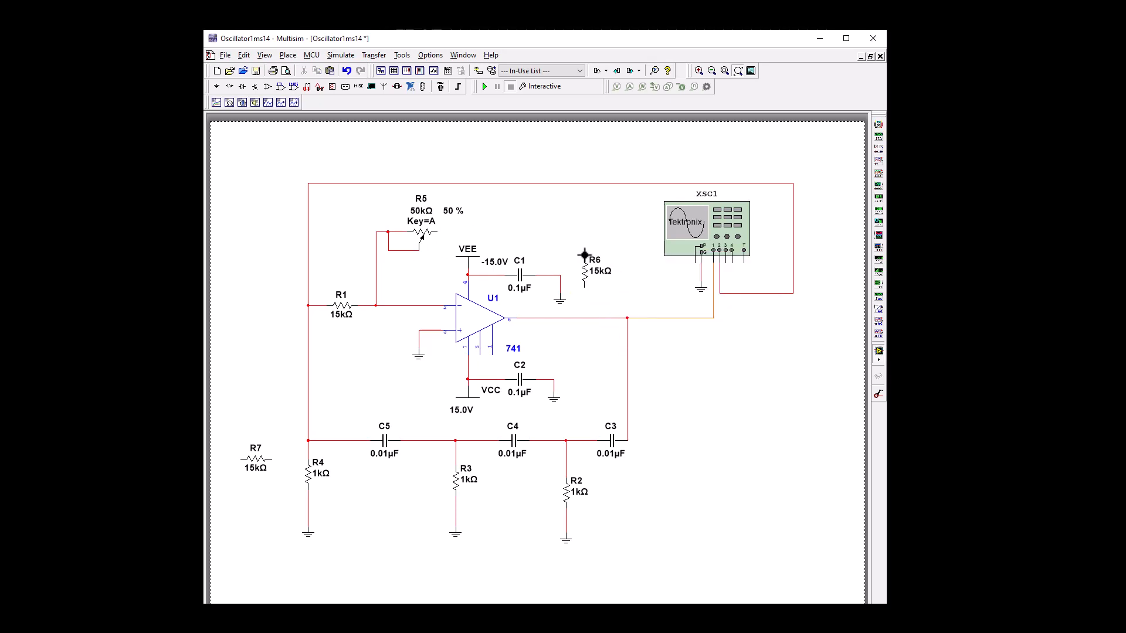
# Step: Wire R6 between the free end of potentiometer R5 and the op-amp output line
pyautogui.click(584, 255)
pyautogui.click(438, 231)
pyautogui.click(585, 288)
pyautogui.click(585, 318)
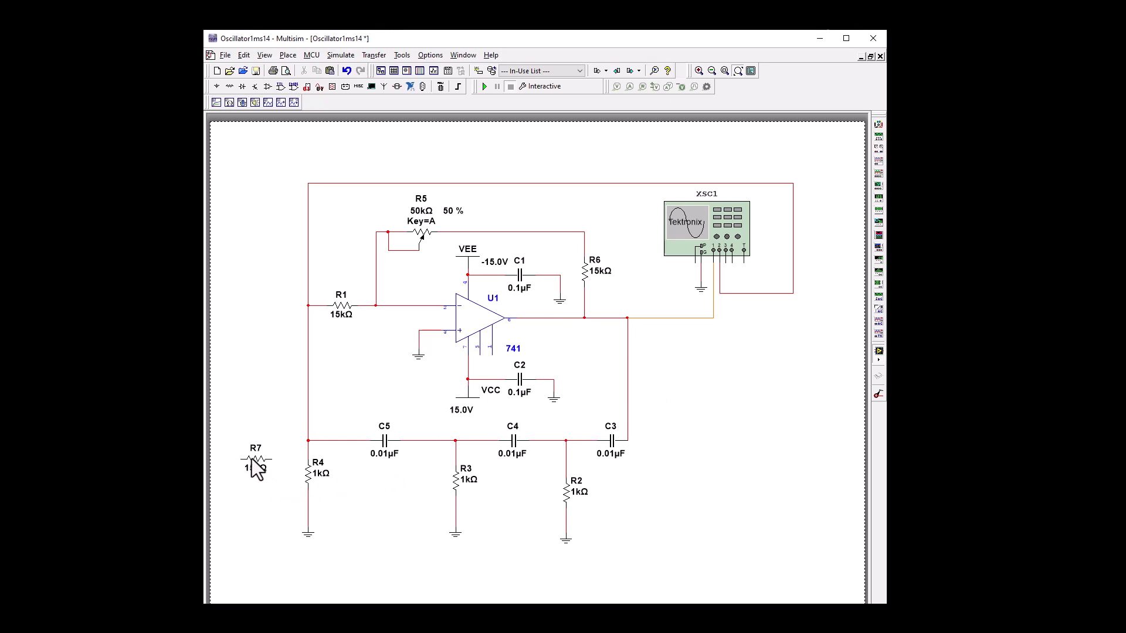
# Step: Delete the wires on both sides of C5 and the vertical wire joining R4 to R1
pyautogui.click(343, 440)
pyautogui.press('Delete')
pyautogui.press('Delete')
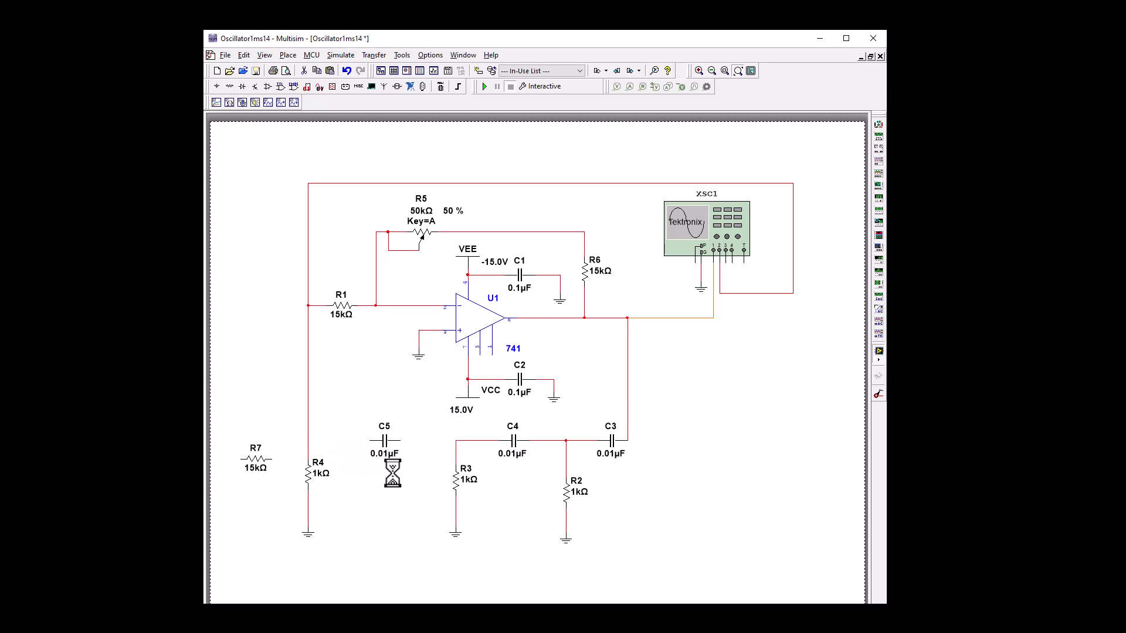
pyautogui.click(309, 368)
pyautogui.press('Delete')
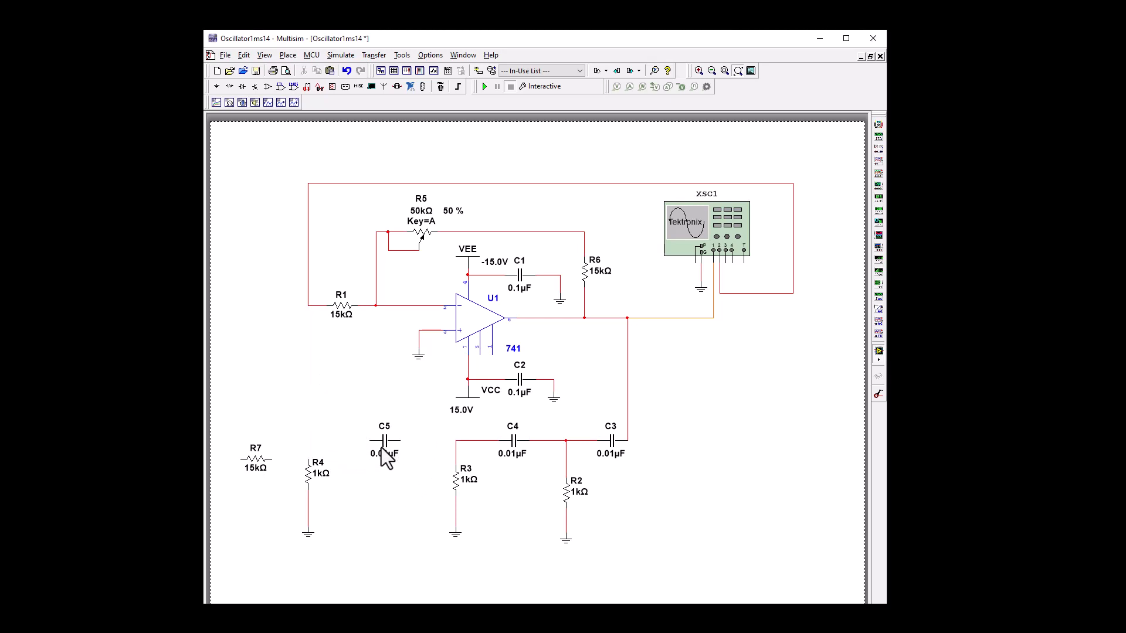
# Step: Rotate capacitor C5 90° clockwise and place it just to the right of R4
pyautogui.click(383, 445)
pyautogui.rightClick(382, 442)
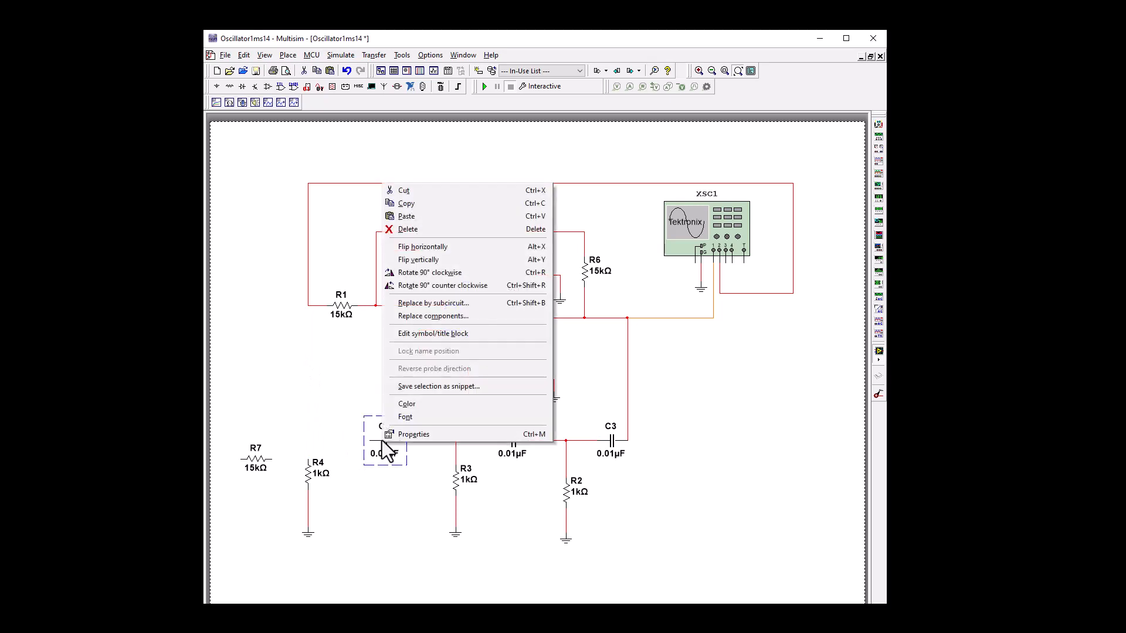
pyautogui.click(421, 273)
pyautogui.moveTo(373, 469); pyautogui.dragTo(350, 497)
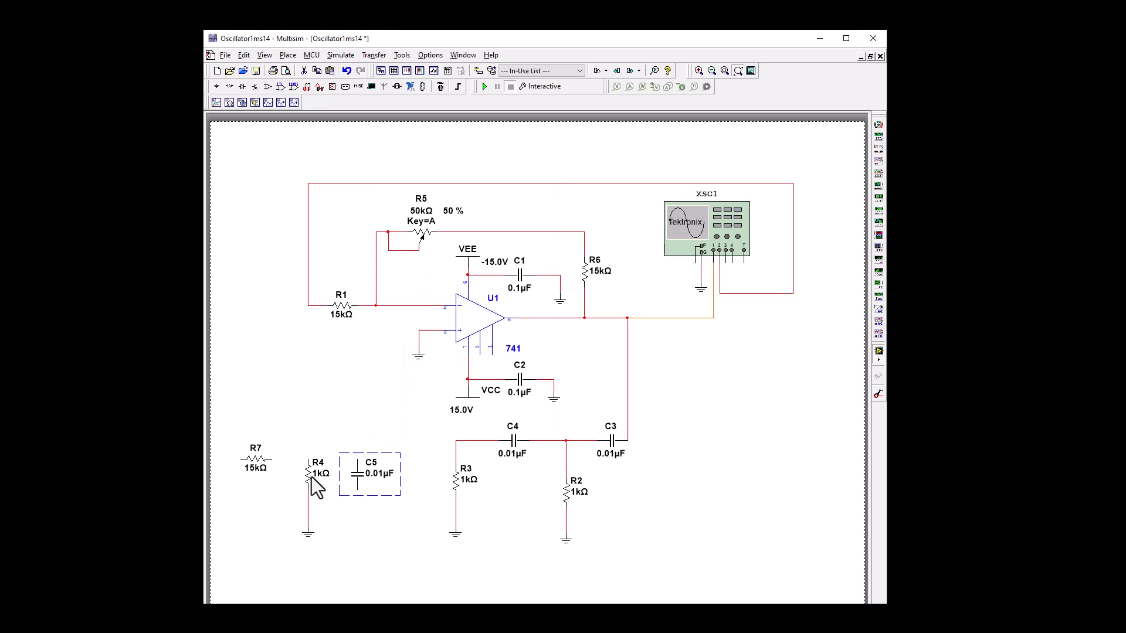
# Step: Set resistor R4 to 15 kΩ and wire its upper terminal to the upper terminal of C5
pyautogui.doubleClick(308, 469)
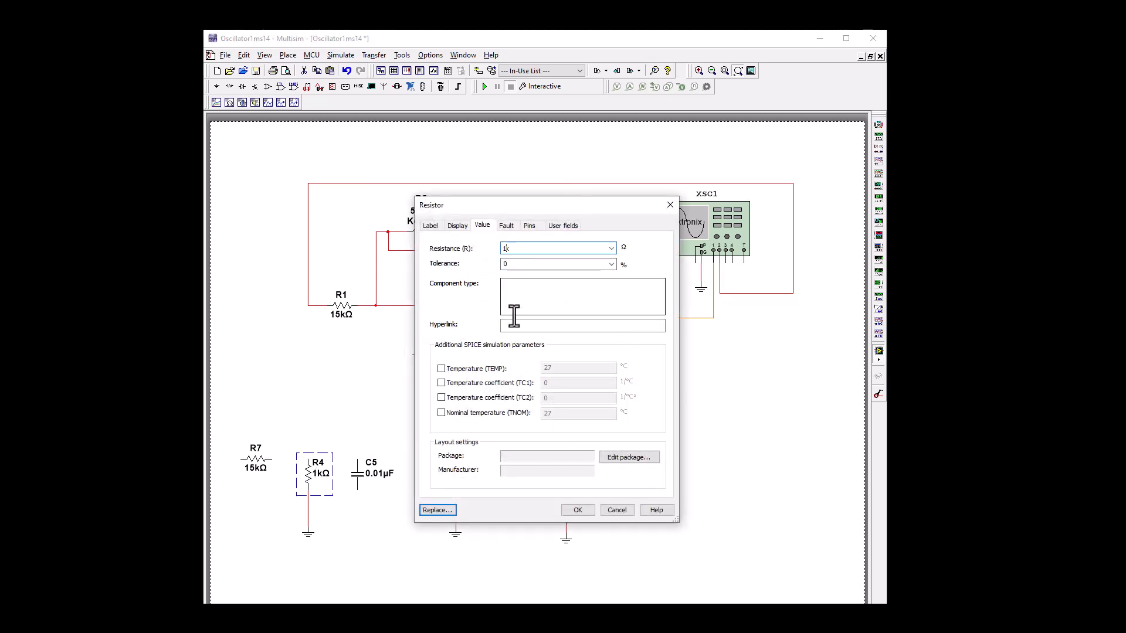
pyautogui.press('BackSpace')
pyautogui.write('5k')
pyautogui.click(580, 511)
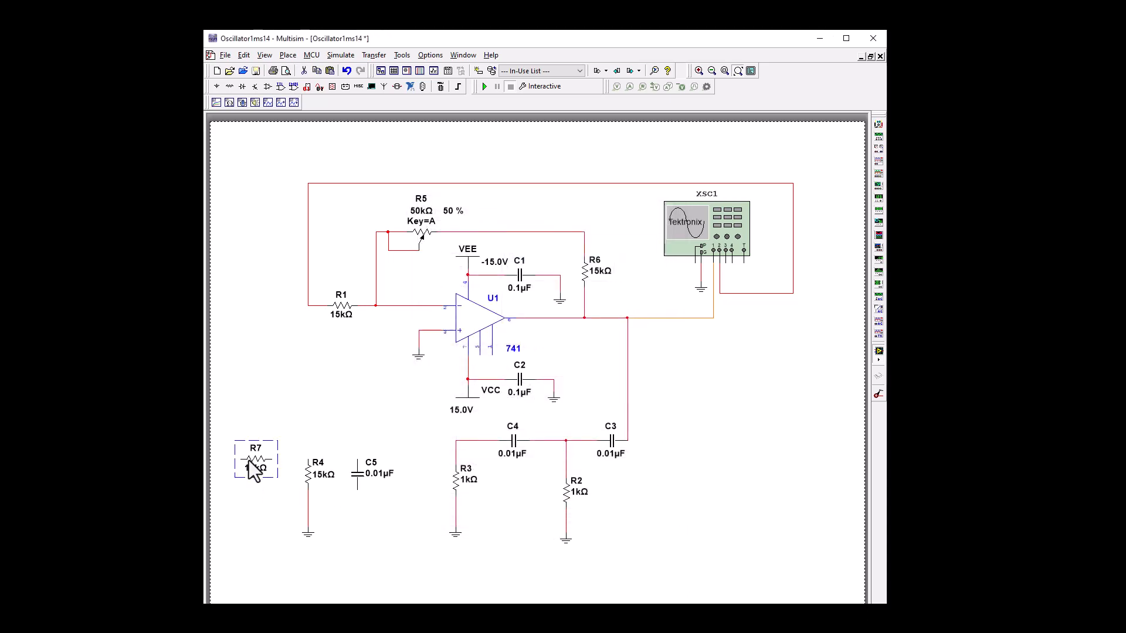
pyautogui.click(308, 460)
pyautogui.click(357, 453)
# Step: Copy the ground symbol below R4, paste it below C5 and connect it to C5's lower terminal
pyautogui.click(305, 534)
pyautogui.rightClick(305, 534)
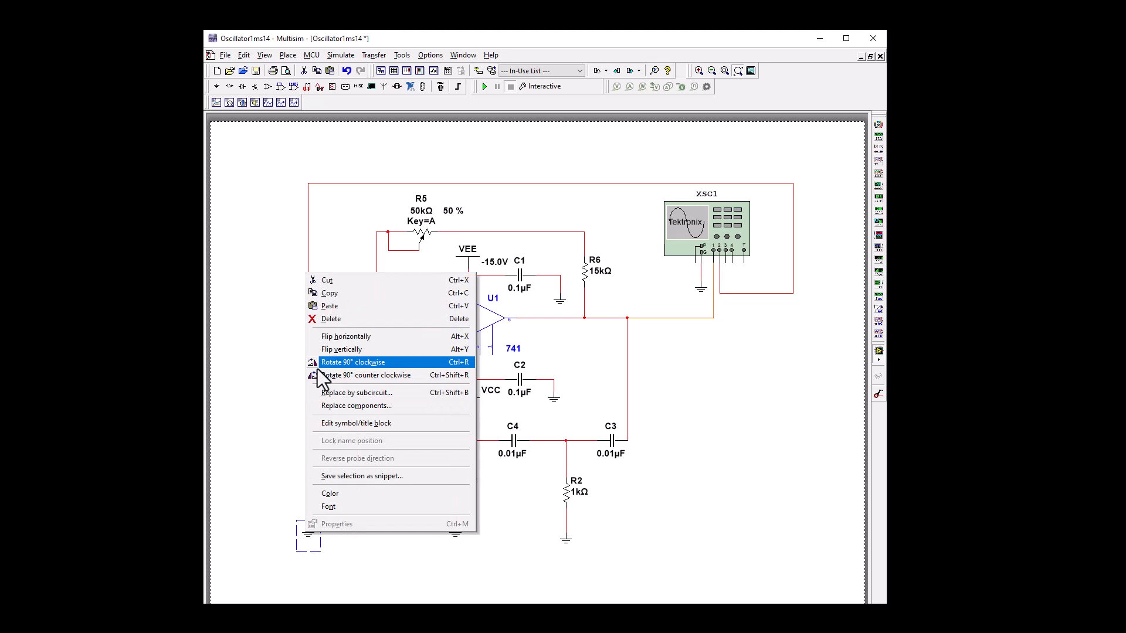
pyautogui.click(330, 302)
pyautogui.rightClick(355, 522)
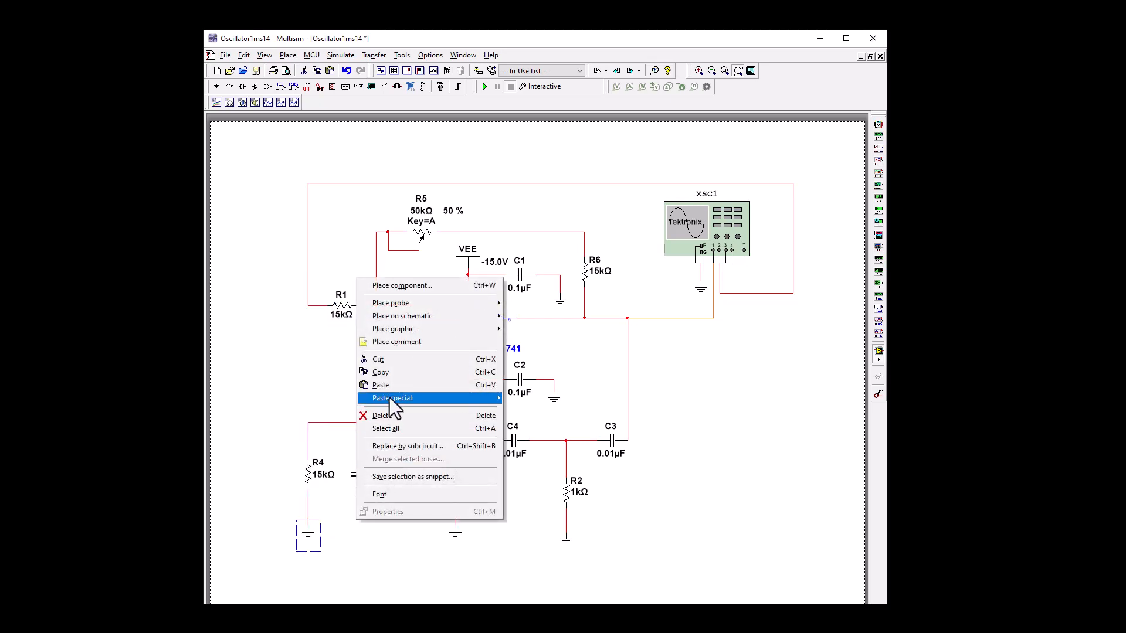
pyautogui.click(382, 410)
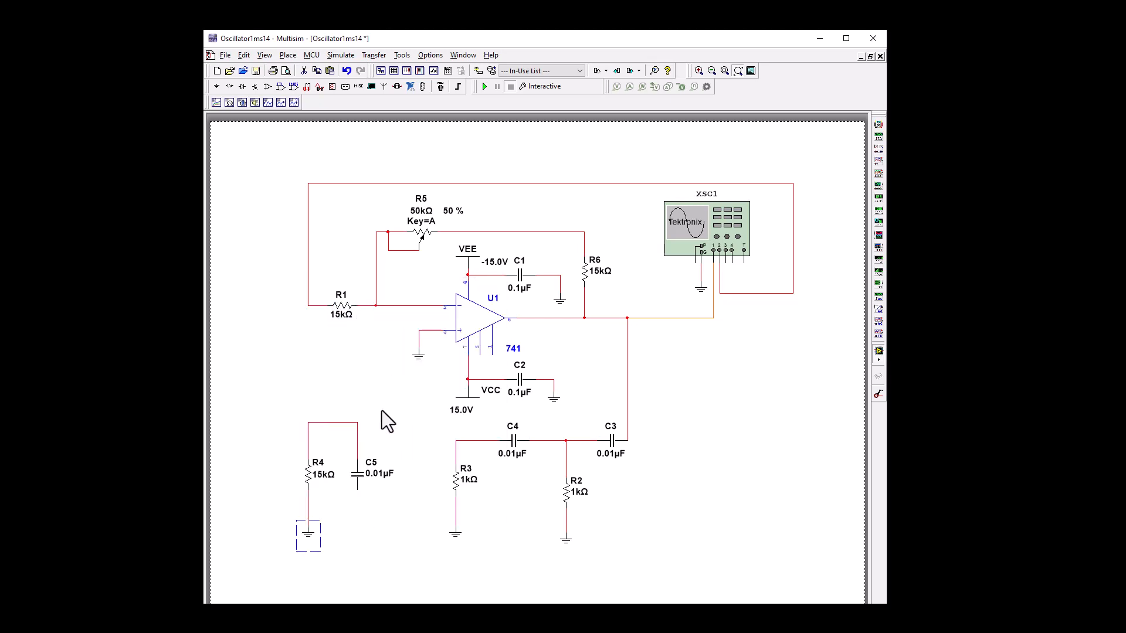
pyautogui.click(357, 518)
pyautogui.click(356, 520)
# Step: Delete the wires on both sides of C4 and move C4 to the space above C5
pyautogui.click(471, 441)
pyautogui.press('Delete')
pyautogui.click(554, 441)
pyautogui.press('Delete')
pyautogui.moveTo(520, 443); pyautogui.dragTo(373, 393)
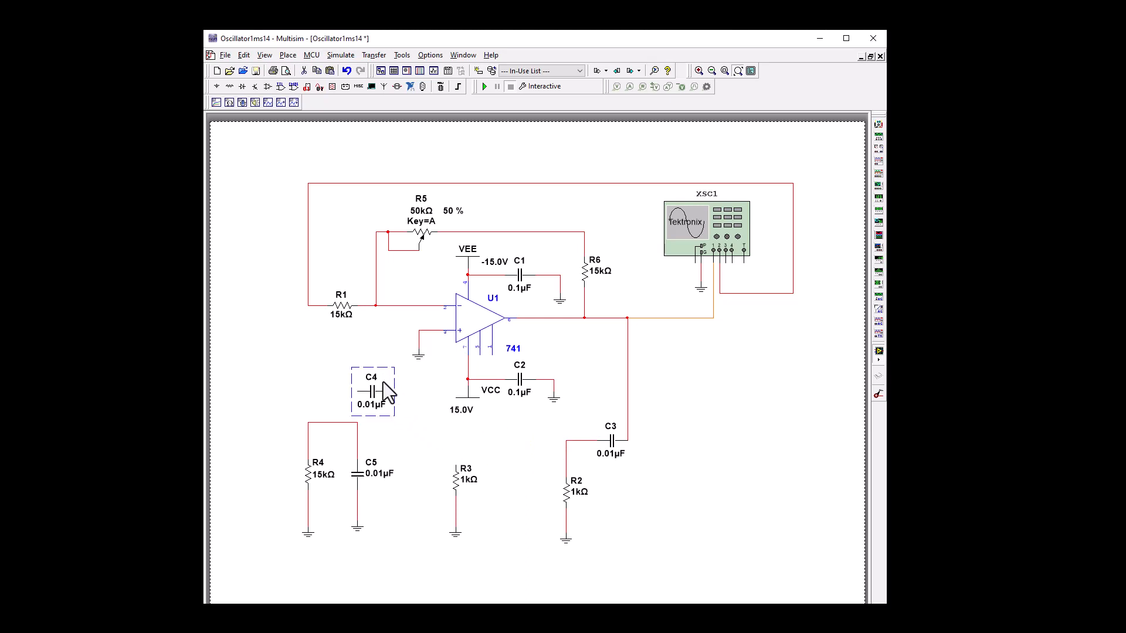
# Step: Delete the oscilloscope channel 2 wire to R1 and the ground wire on the op-amp's non-inverting input
pyautogui.click(308, 282)
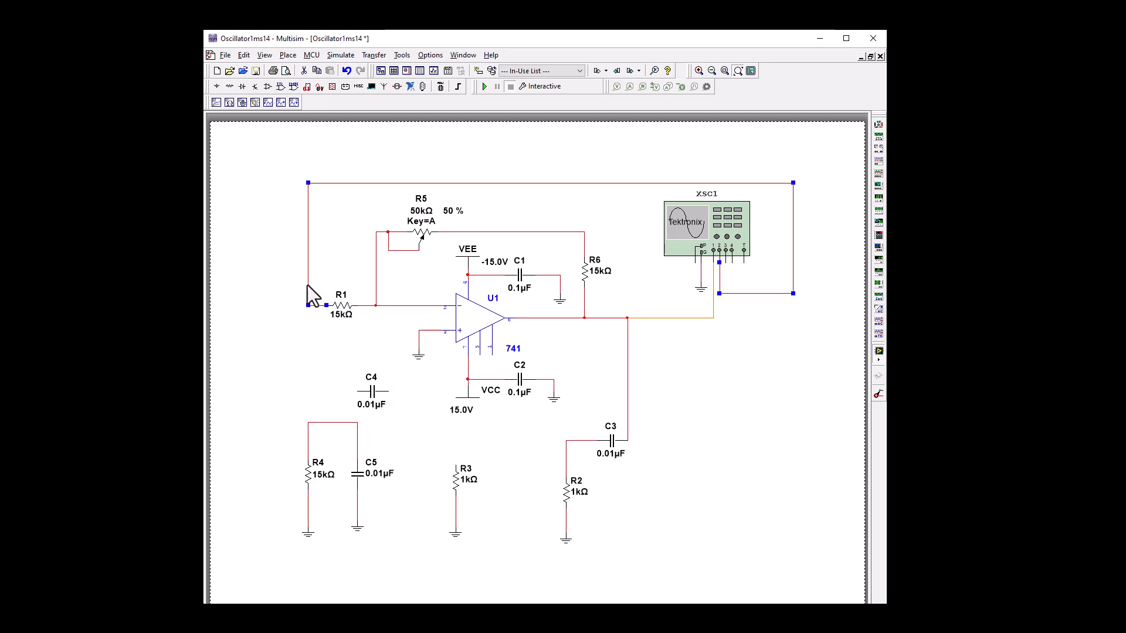
pyautogui.press('Delete')
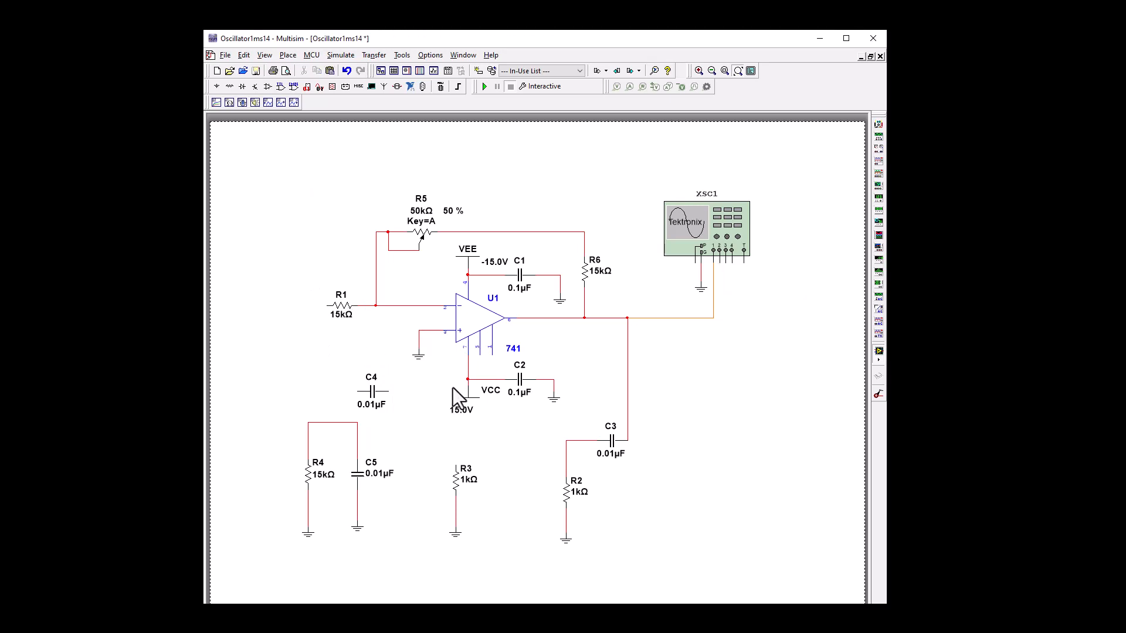
pyautogui.click(423, 357)
pyautogui.click(421, 332)
pyautogui.press('Delete')
# Step: Move the freed ground symbol below R1's left end and wire it to R1
pyautogui.moveTo(423, 359); pyautogui.dragTo(313, 347)
pyautogui.click(308, 339)
pyautogui.click(321, 304)
# Step: Delete the wire between R3 and its ground, and set R3 to 15 kΩ
pyautogui.click(456, 513)
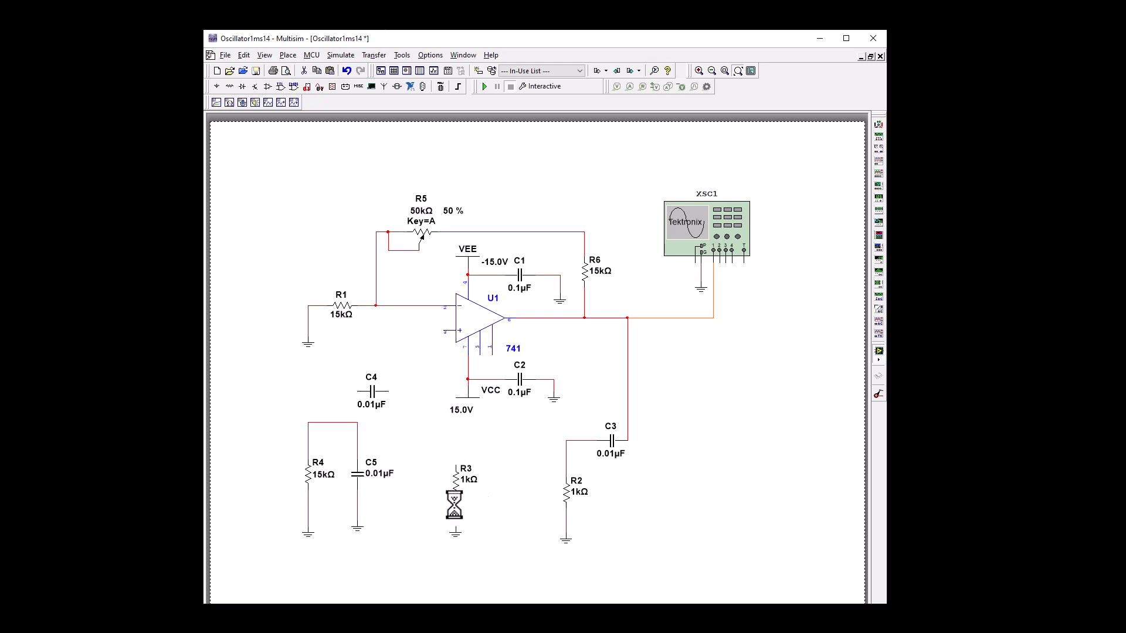
pyautogui.doubleClick(457, 481)
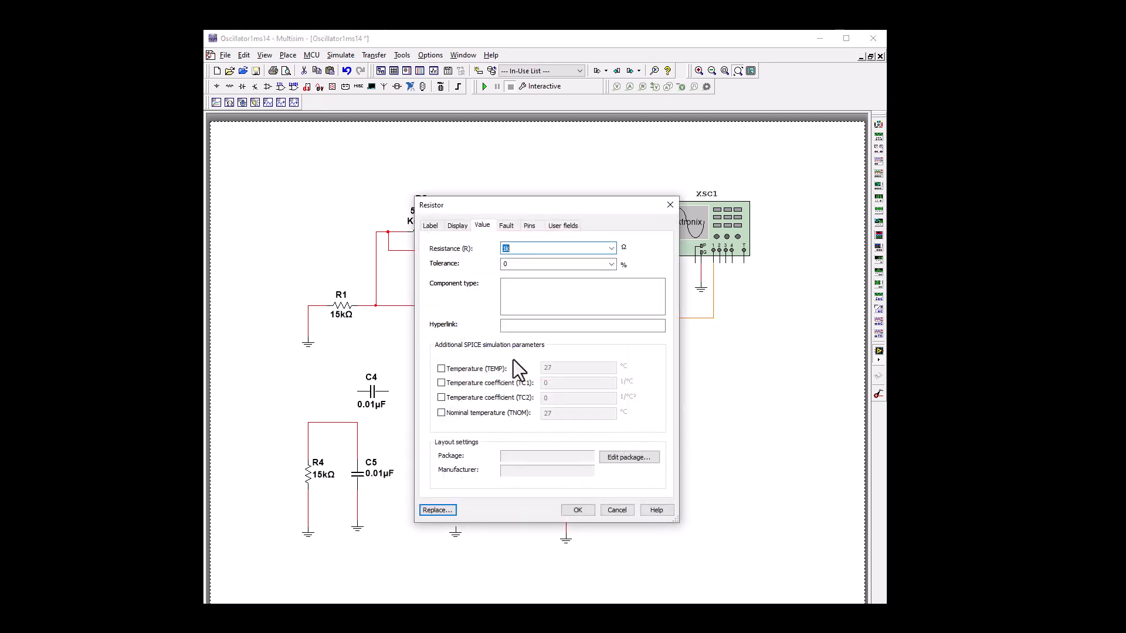
pyautogui.click(506, 249)
pyautogui.write('5')
pyautogui.click(570, 512)
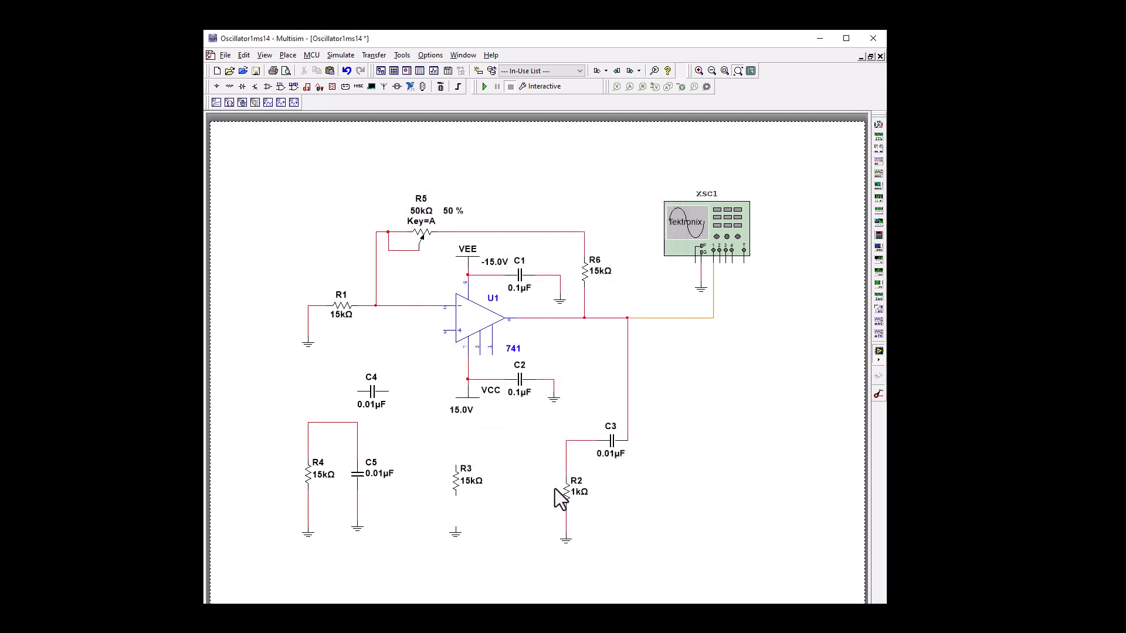
# Step: Rotate resistor R3 90° clockwise and move it up to the right of C4, in line with it
pyautogui.rightClick(460, 480)
pyautogui.click(460, 482)
pyautogui.rightClick(462, 475)
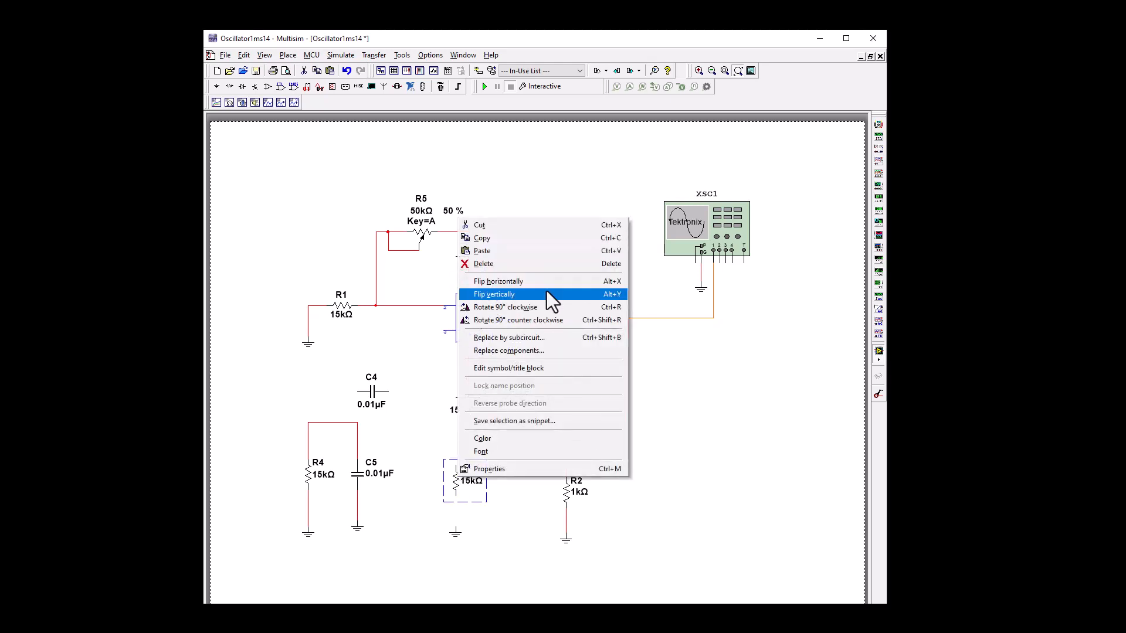
pyautogui.click(544, 307)
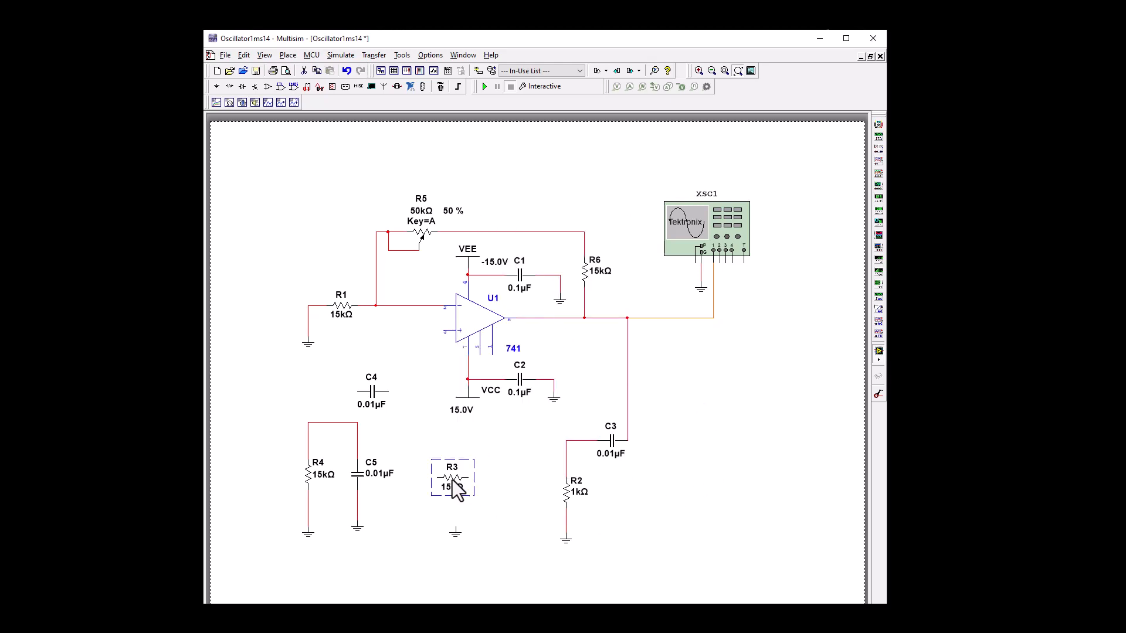
pyautogui.moveTo(457, 487); pyautogui.dragTo(426, 401)
pyautogui.click(490, 466)
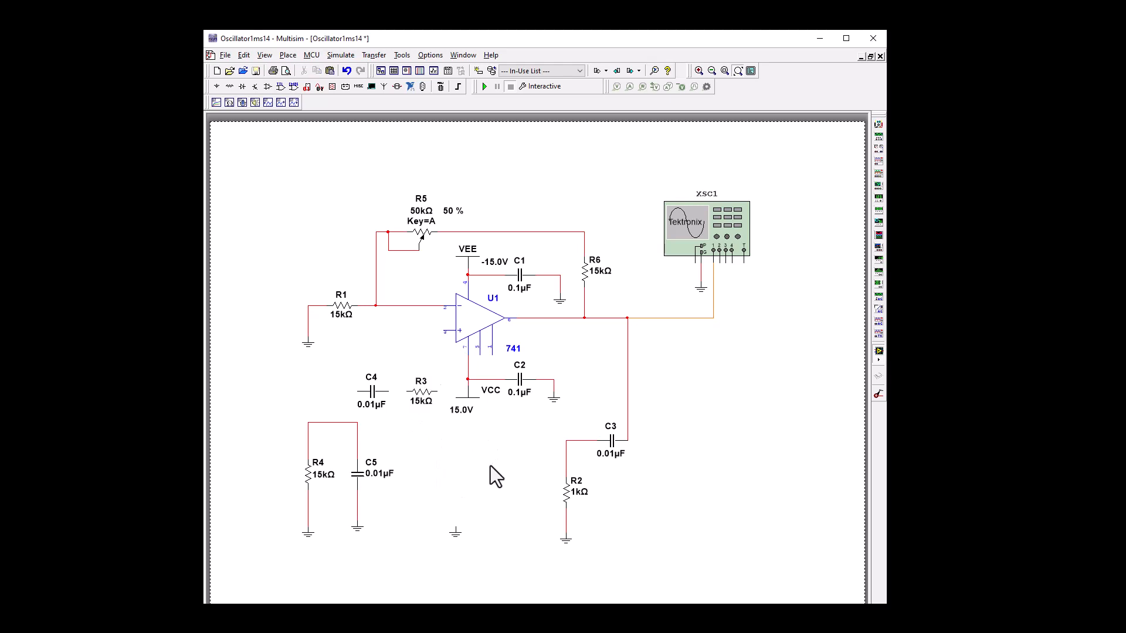
# Step: Wire R3's right end to the op-amp output below R6, and its left end to C4
pyautogui.click(586, 319)
pyautogui.click(437, 391)
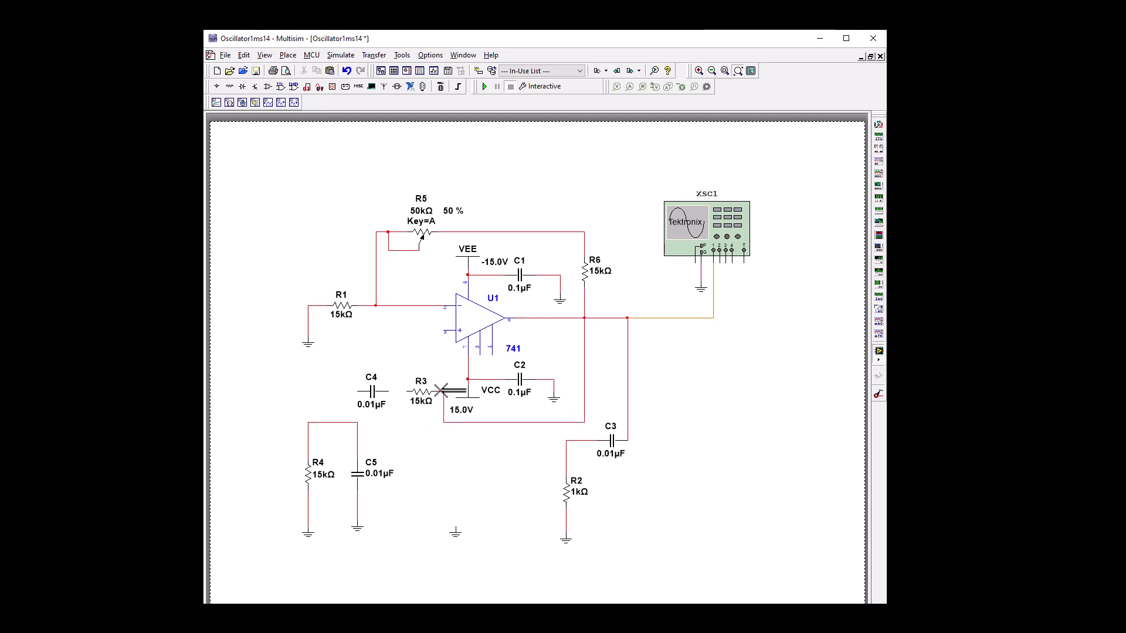
pyautogui.click(409, 391)
pyautogui.click(377, 391)
# Step: Wire the op-amp's non-inverting input to the R4–C5 junction, and connect C4's left end to that wire
pyautogui.click(444, 331)
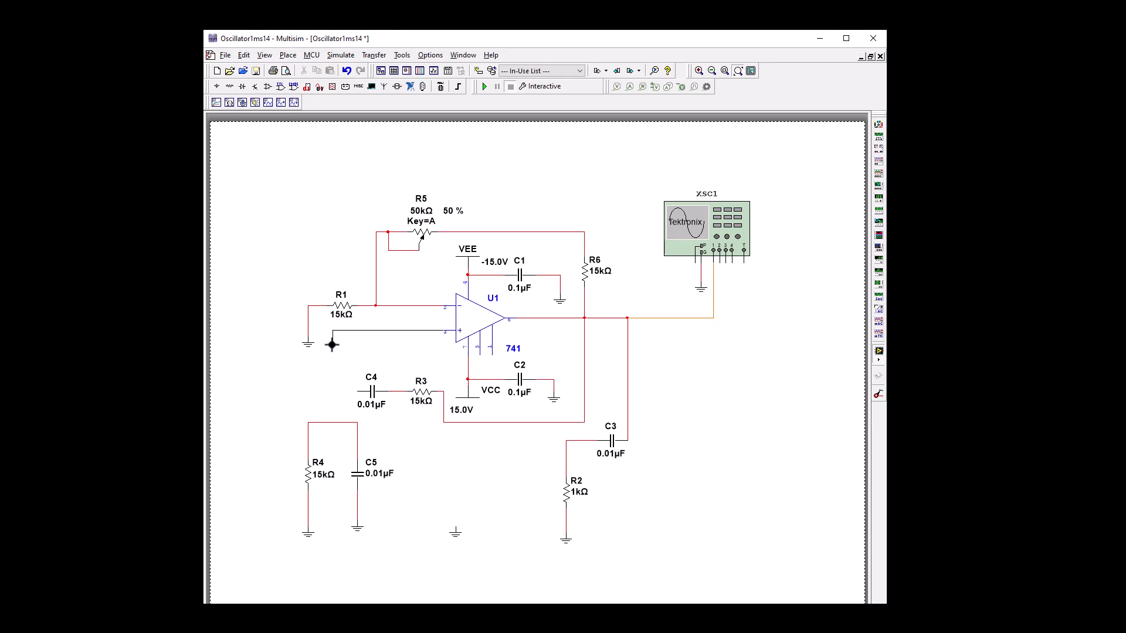
pyautogui.click(326, 422)
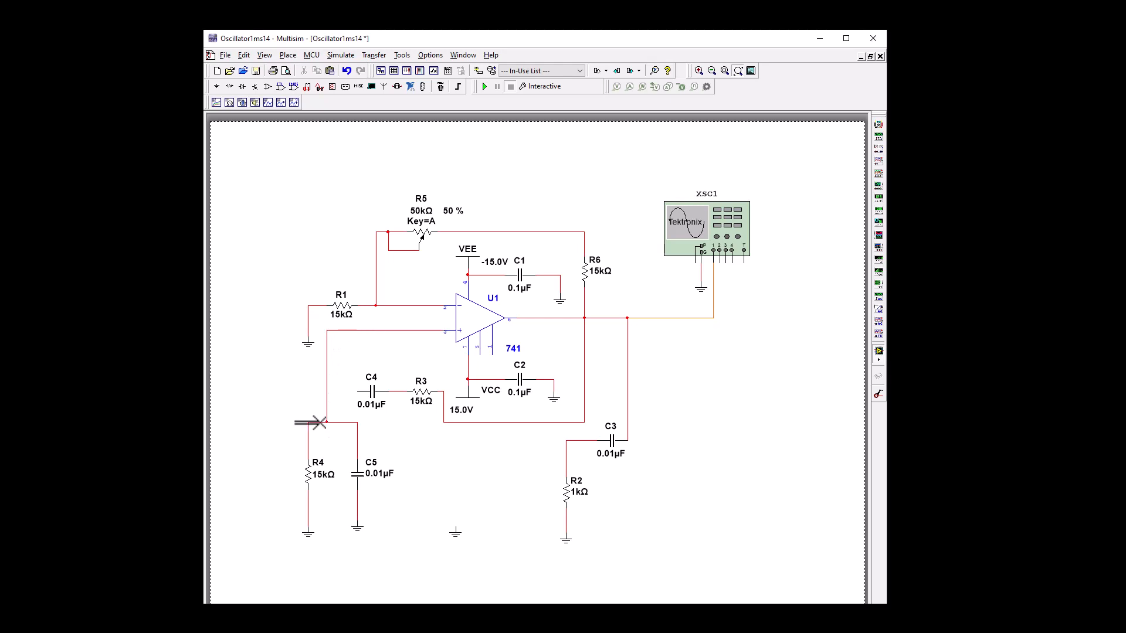
pyautogui.click(335, 391)
pyautogui.click(326, 391)
# Step: Delete the wire from the op-amp output to C3, and remove C3, R2 and R2's ground
pyautogui.click(628, 400)
pyautogui.press('Delete')
pyautogui.moveTo(552, 434); pyautogui.dragTo(671, 564)
pyautogui.press('Delete')
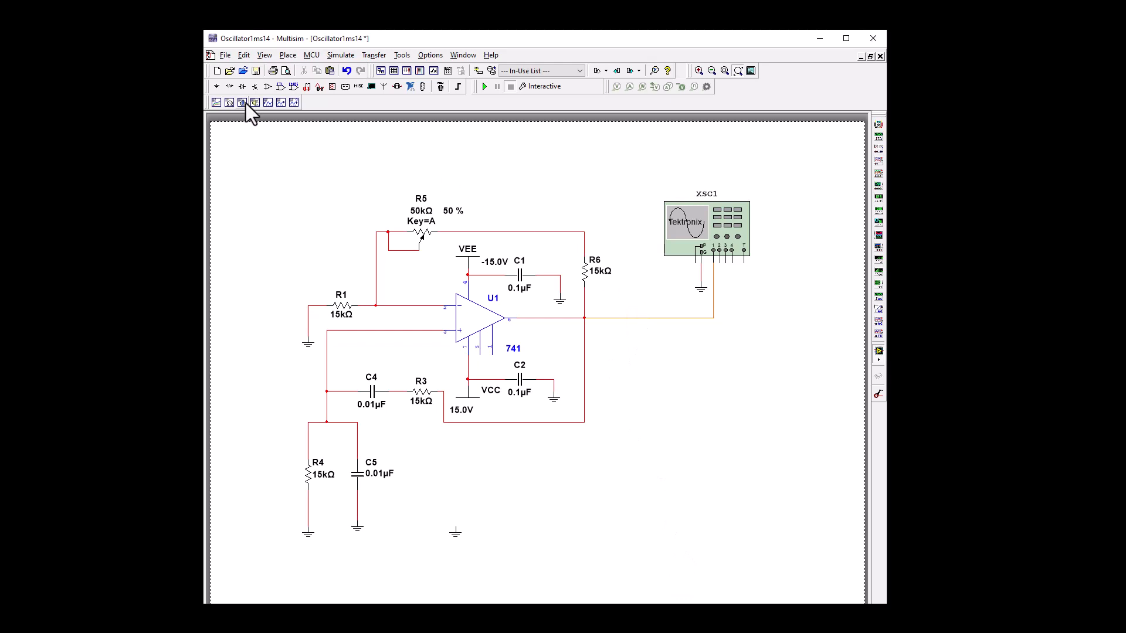
# Step: Place two 1N4148 switching diodes, D1 and D2, to the right of R6
pyautogui.click(243, 89)
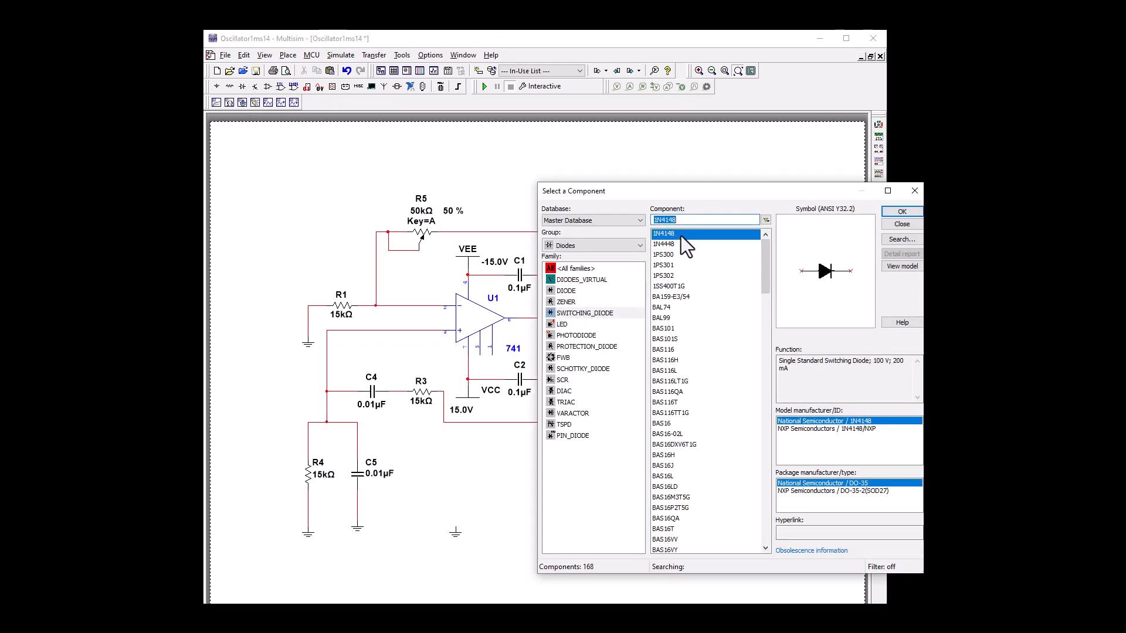
pyautogui.click(903, 212)
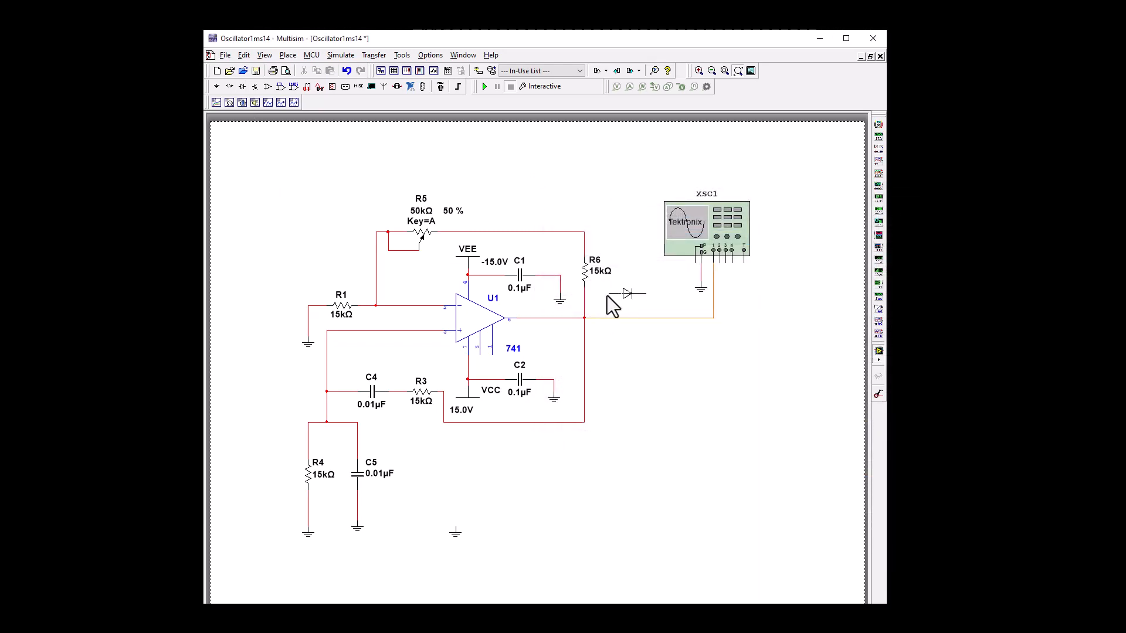
pyautogui.click(610, 305)
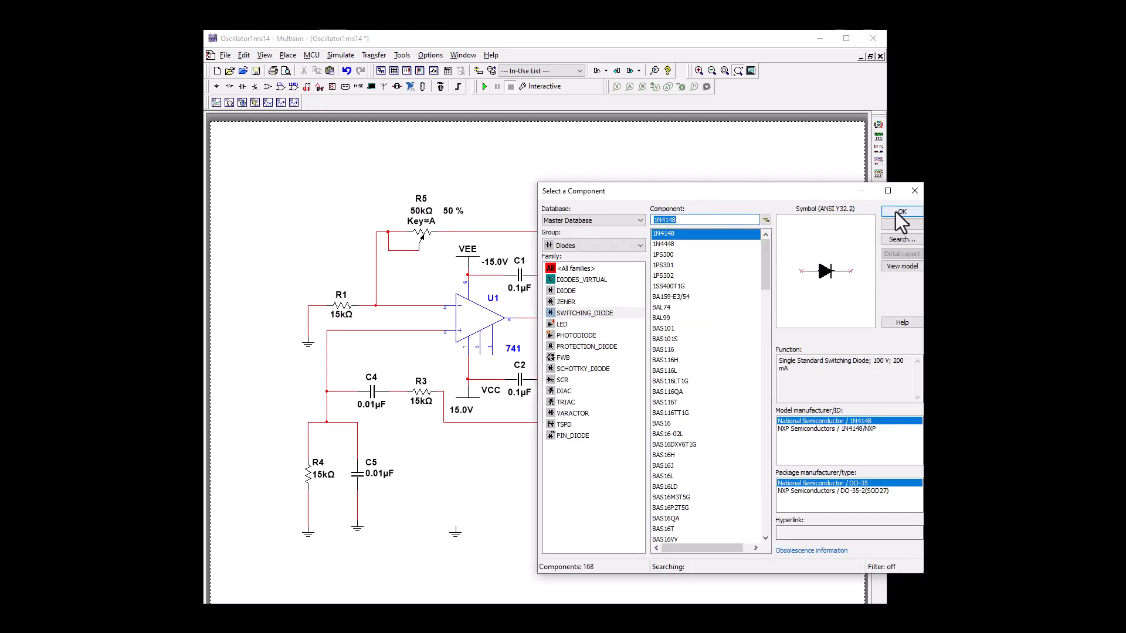
pyautogui.click(901, 214)
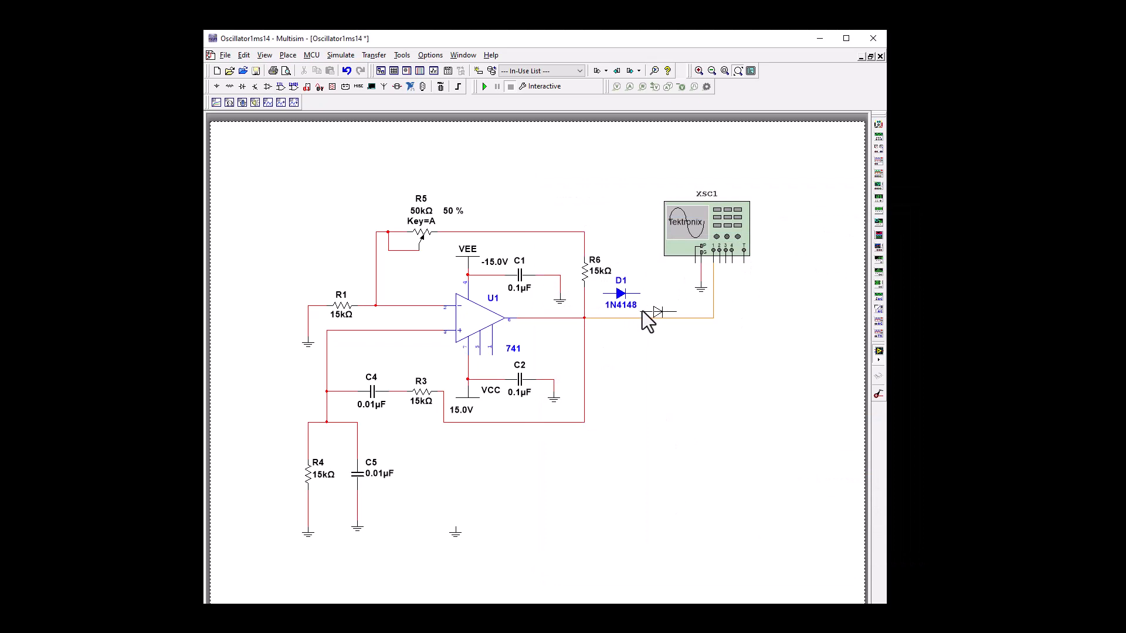
pyautogui.click(645, 309)
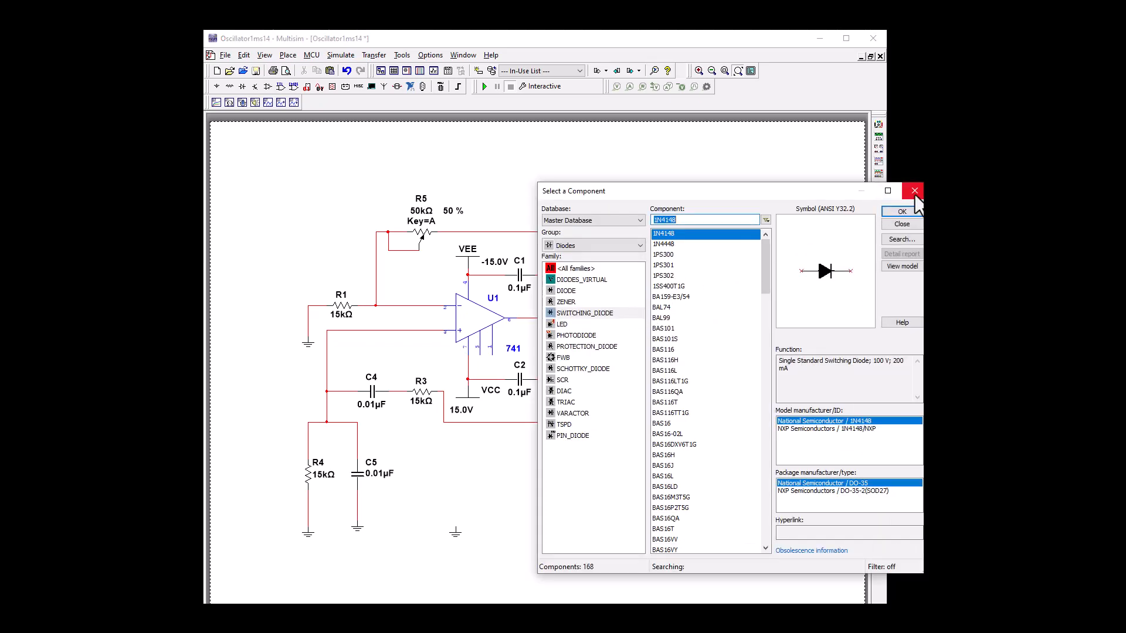
pyautogui.click(914, 190)
# Step: Rotate diode D1 90° clockwise and diode D2 90° counter clockwise so they point in opposite directions
pyautogui.rightClick(620, 296)
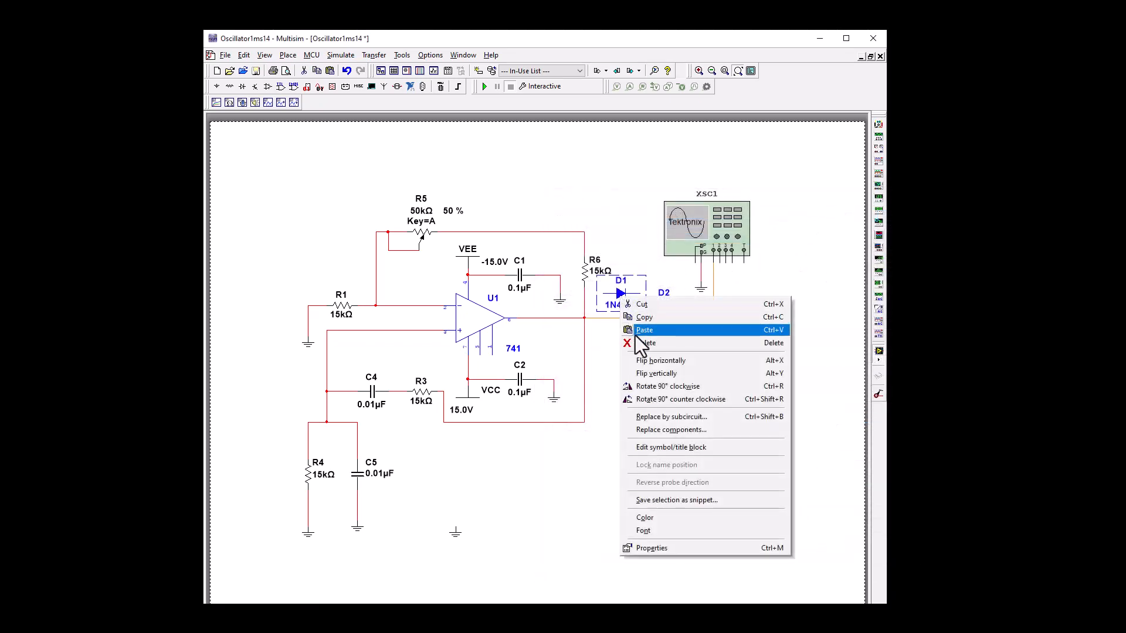
pyautogui.click(657, 386)
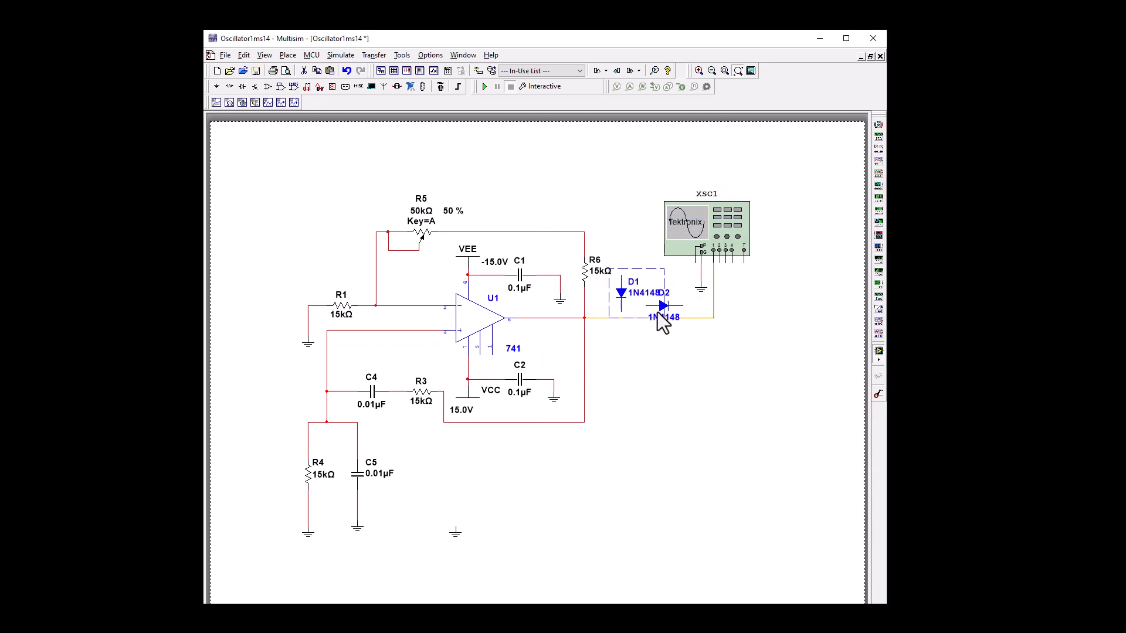
pyautogui.click(661, 306)
pyautogui.rightClick(661, 306)
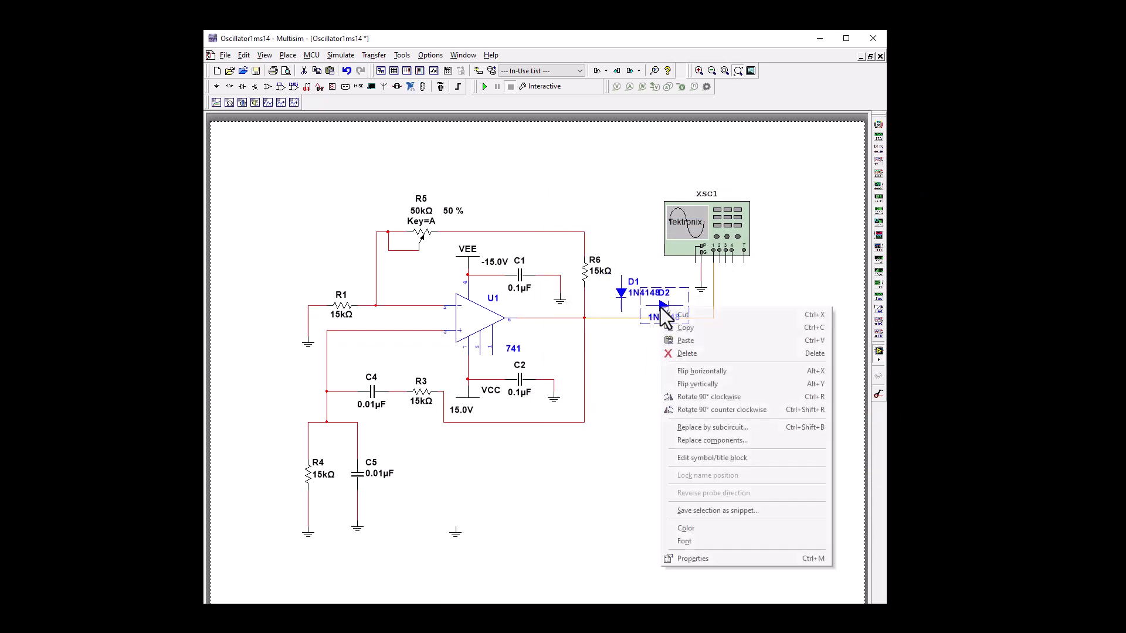
pyautogui.click(701, 409)
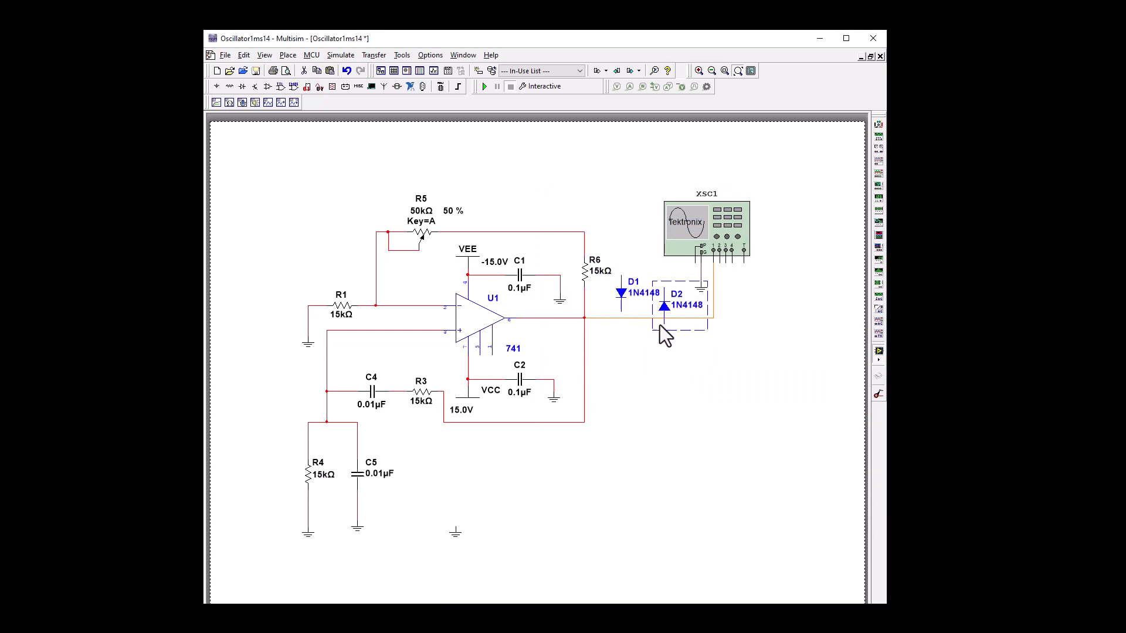
# Step: Move the oscilloscope and its ground farther right, and line up D1 and D2 side by side between R6 and the oscilloscope
pyautogui.moveTo(711, 244); pyautogui.dragTo(785, 244)
pyautogui.moveTo(701, 289); pyautogui.dragTo(773, 284)
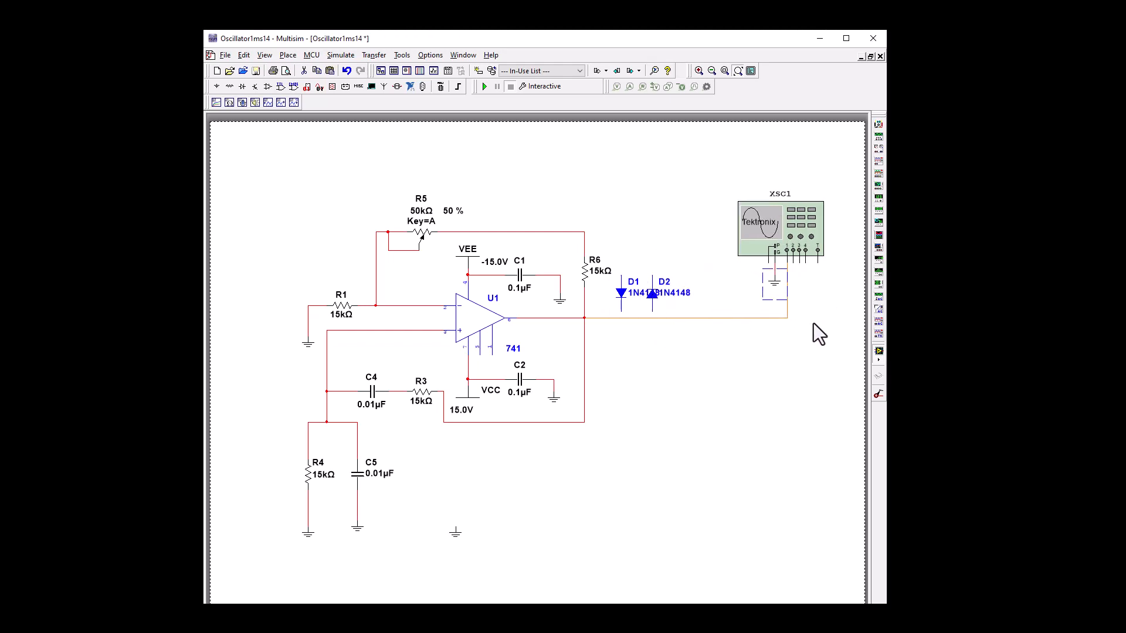
pyautogui.click(652, 293)
pyautogui.moveTo(674, 287); pyautogui.dragTo(699, 274)
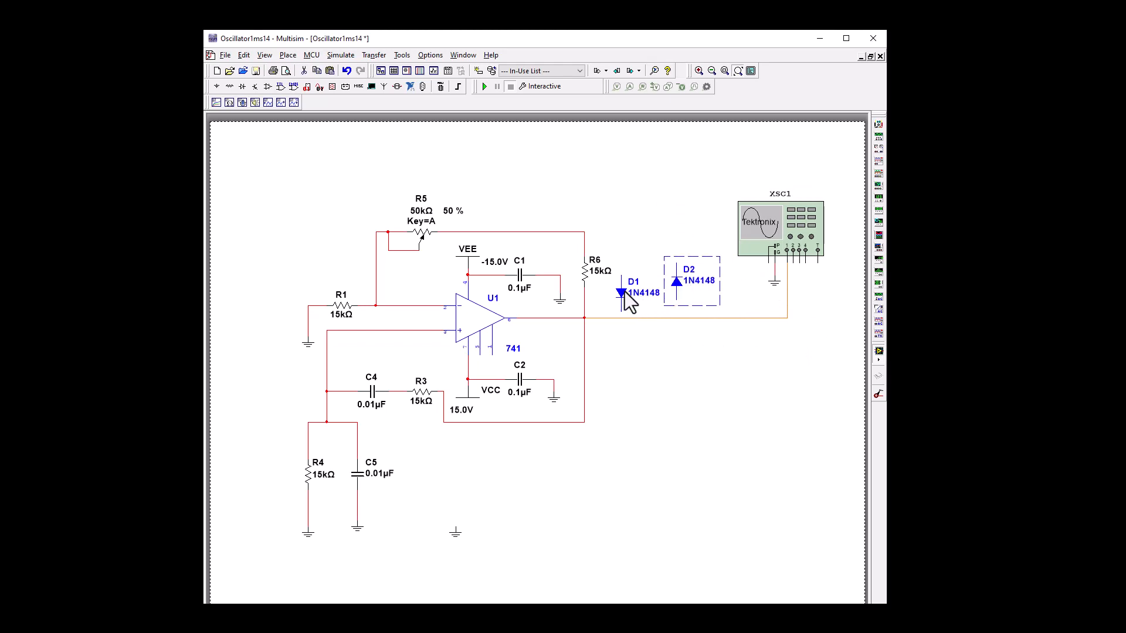
pyautogui.moveTo(622, 293); pyautogui.dragTo(634, 280)
pyautogui.click(660, 366)
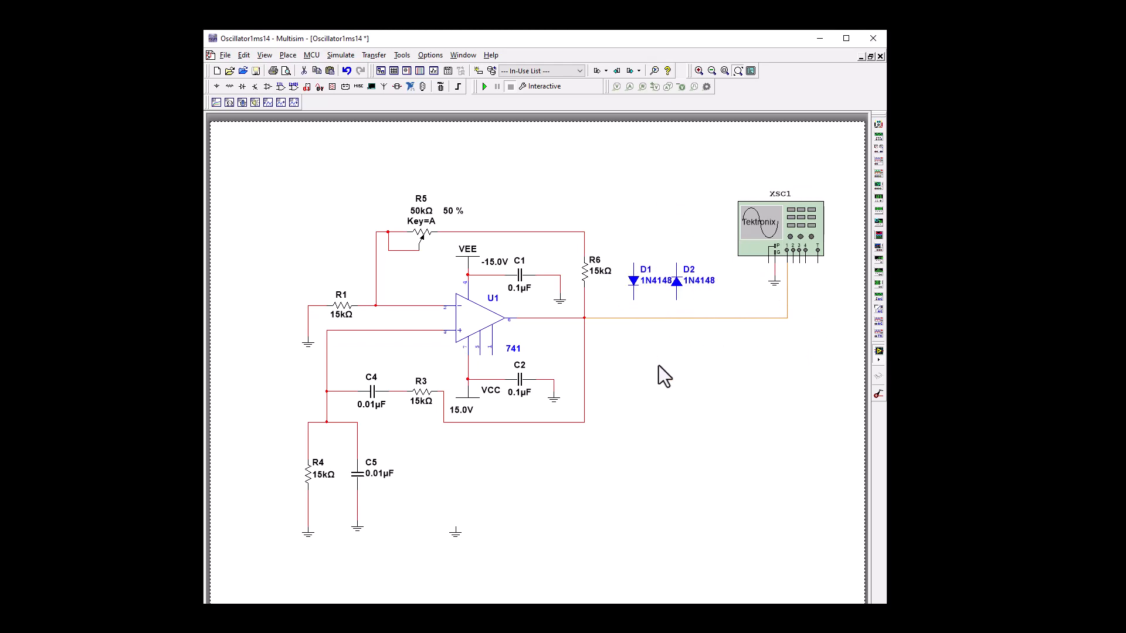
# Step: Wire D1 and D2 in parallel with R6, joining their upper ends to the R5–R6 wire and their lower ends to the output wire
pyautogui.click(676, 265)
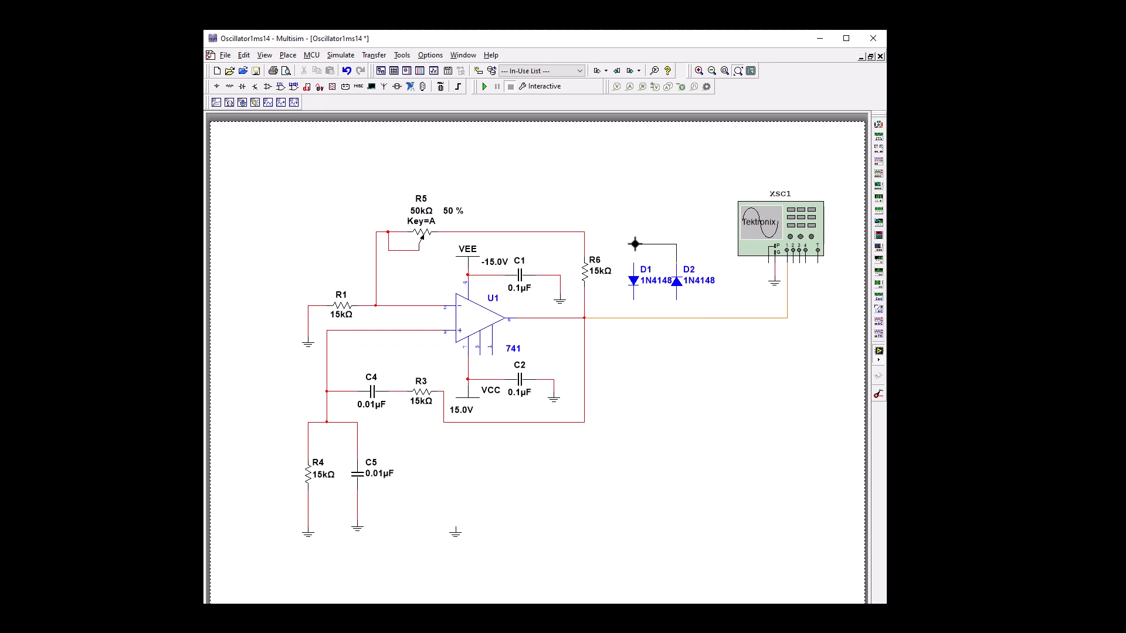
pyautogui.click(584, 232)
pyautogui.click(634, 300)
pyautogui.click(632, 318)
pyautogui.click(677, 301)
pyautogui.click(677, 317)
pyautogui.click(634, 269)
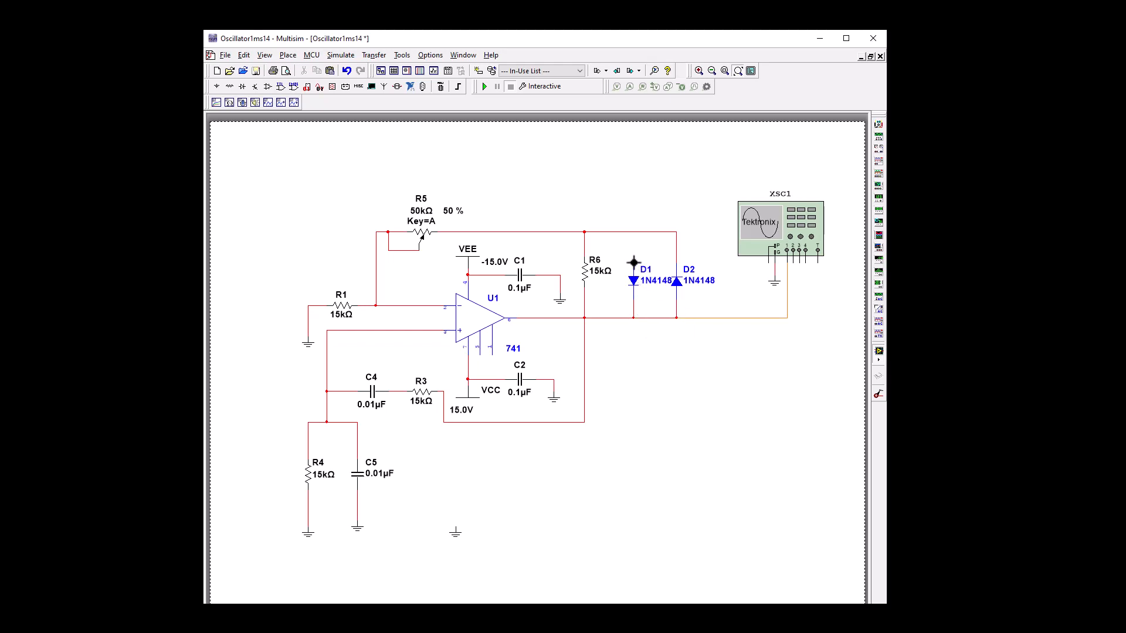
pyautogui.click(634, 231)
pyautogui.moveTo(428, 211)
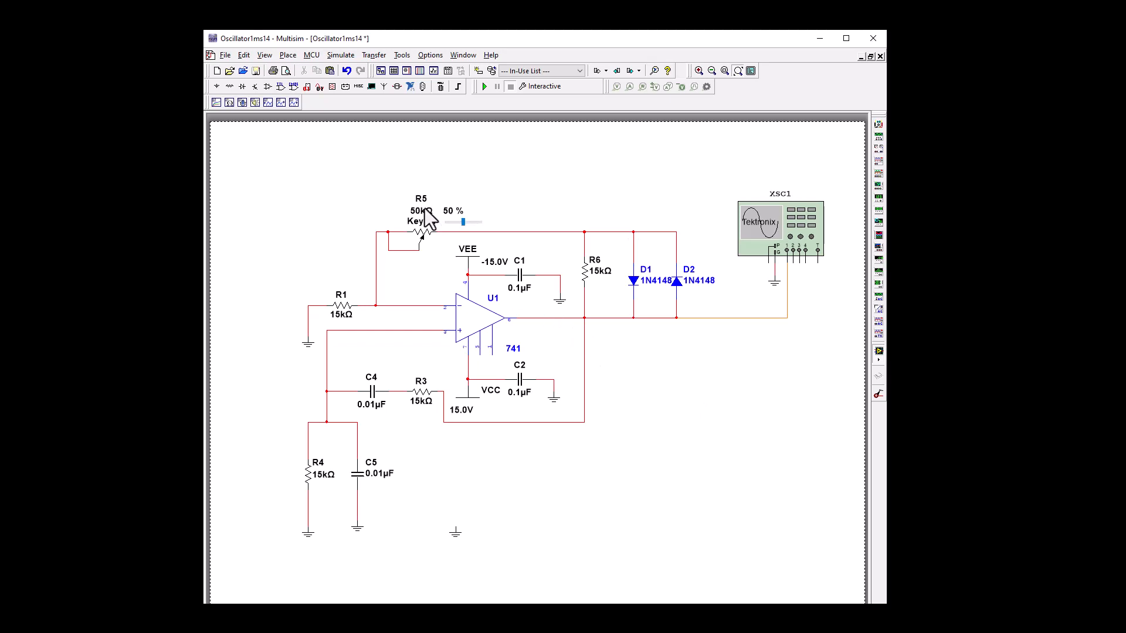
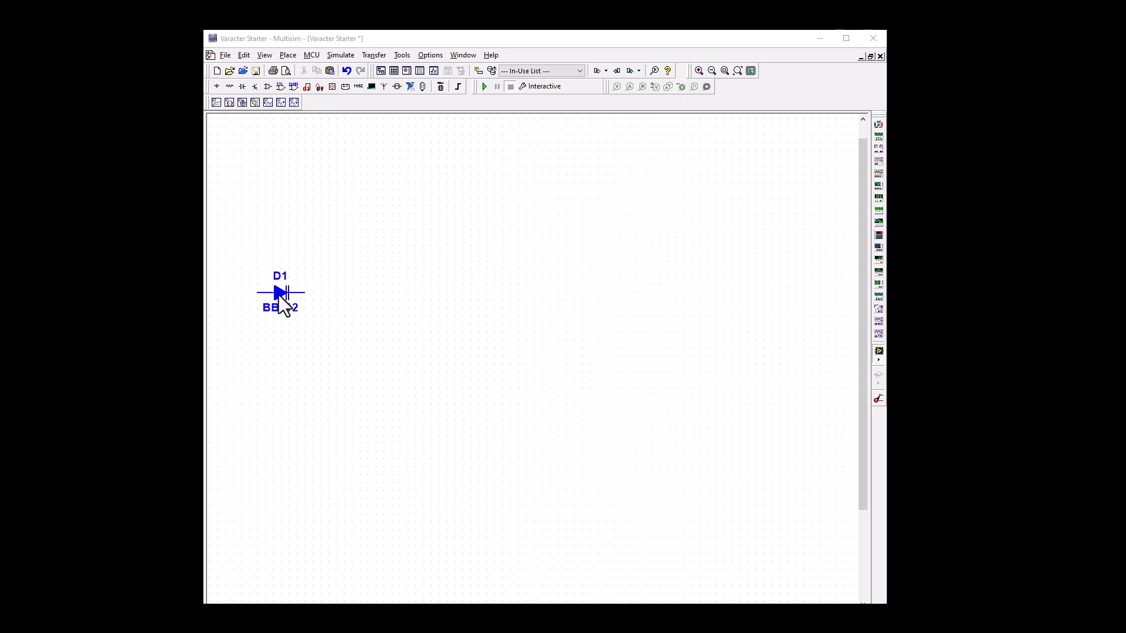
# Step: In the Varacter Starter schematic, move the BB112 varactor D1 up and to the right, and rotate it 90° clockwise
pyautogui.moveTo(278, 294); pyautogui.dragTo(395, 257)
pyautogui.rightClick(397, 255)
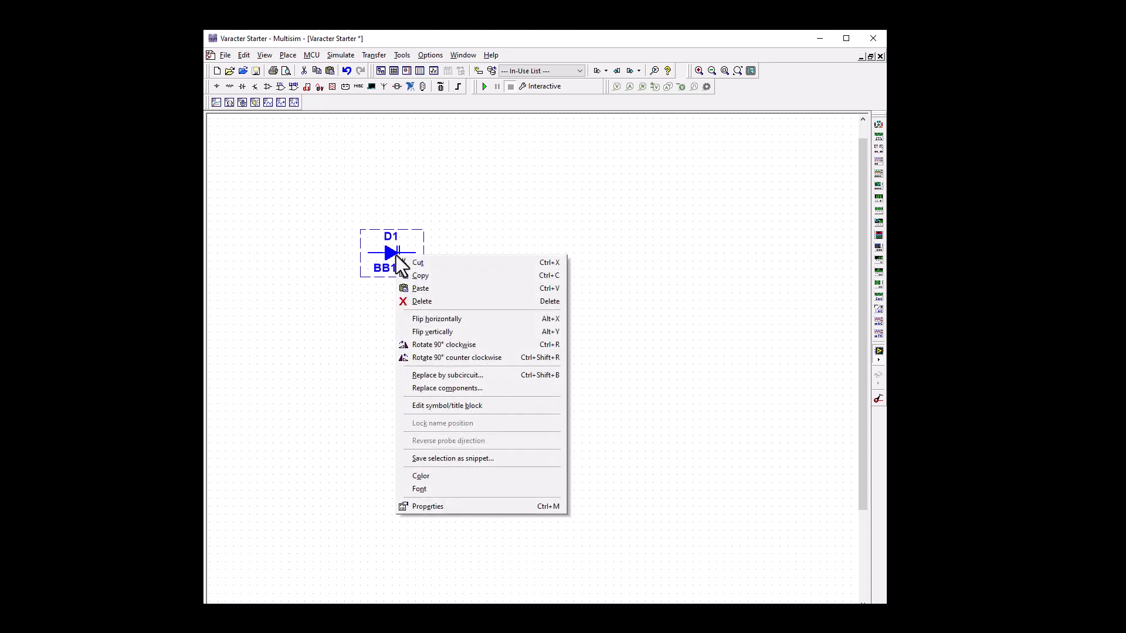
pyautogui.click(420, 341)
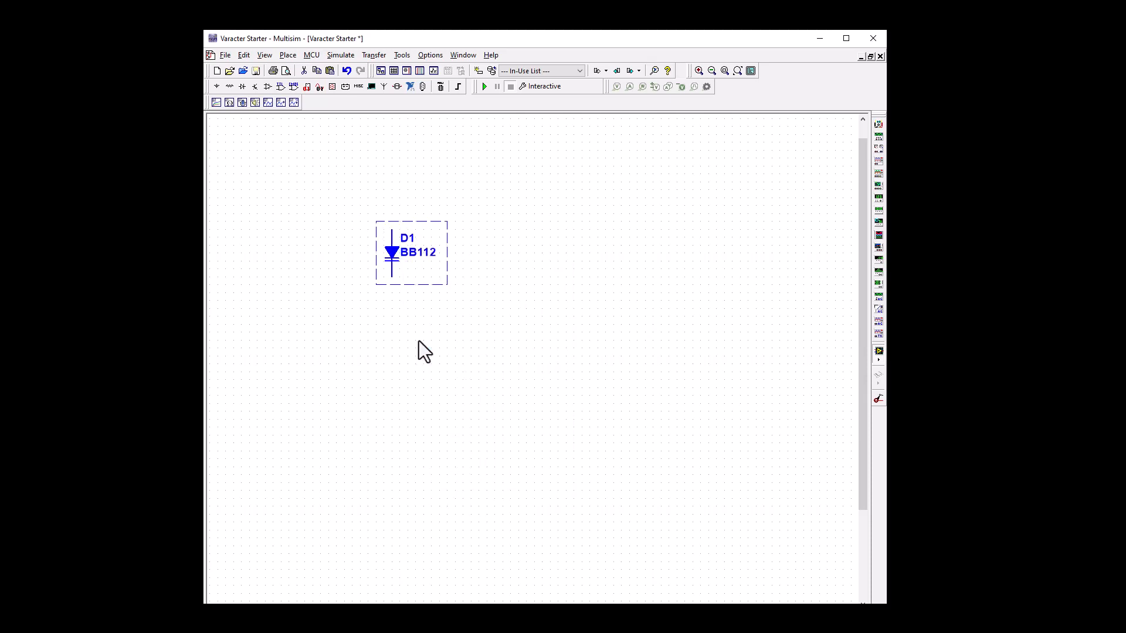
pyautogui.click(364, 361)
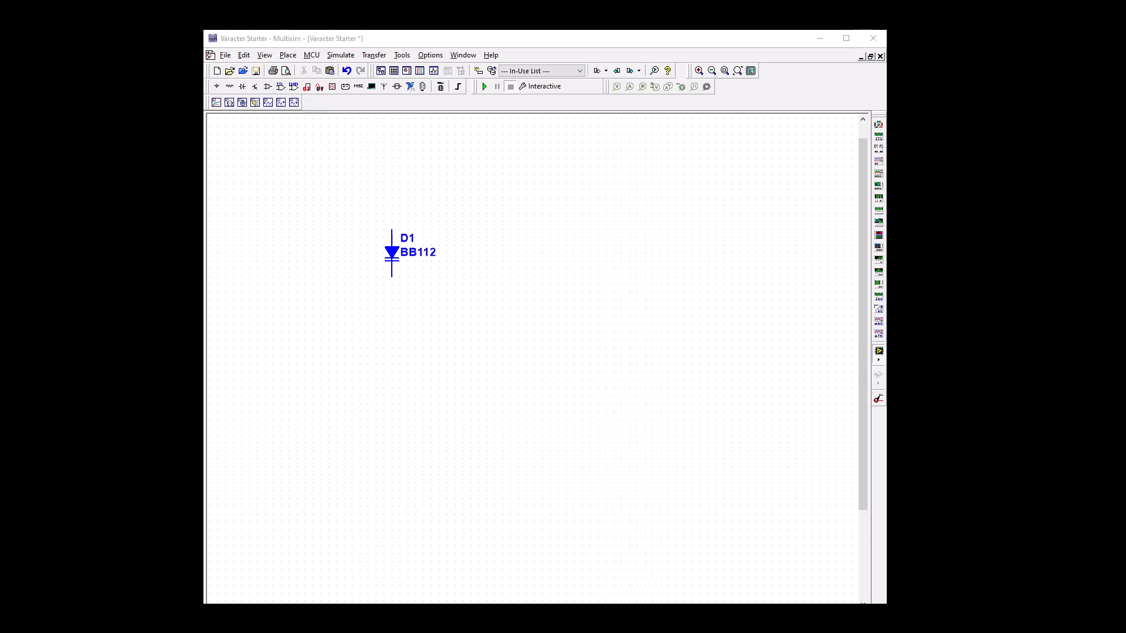
# Step: Place a 10 kΩ potentiometer from the Basic group below and to the left of varactor D1
pyautogui.click(231, 89)
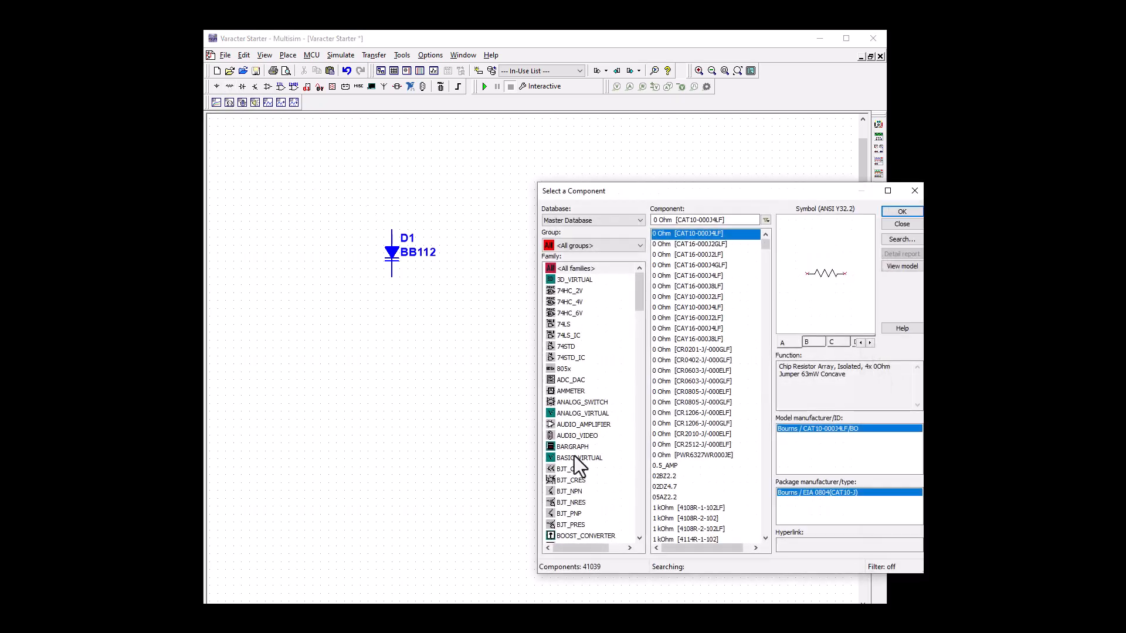
pyautogui.click(576, 245)
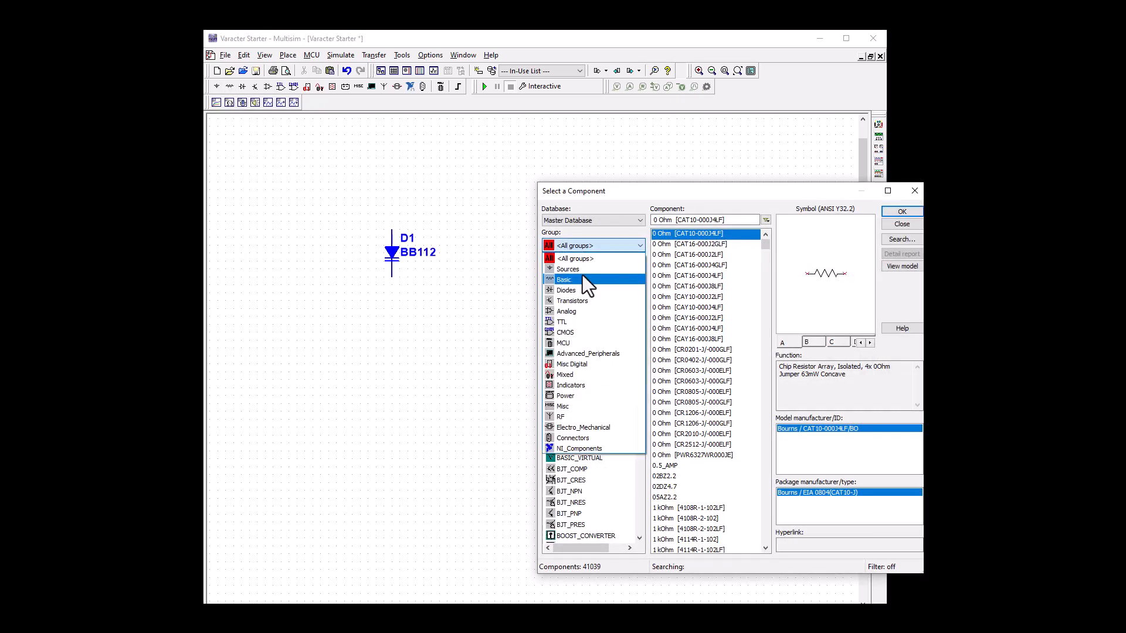
pyautogui.click(582, 275)
pyautogui.click(565, 470)
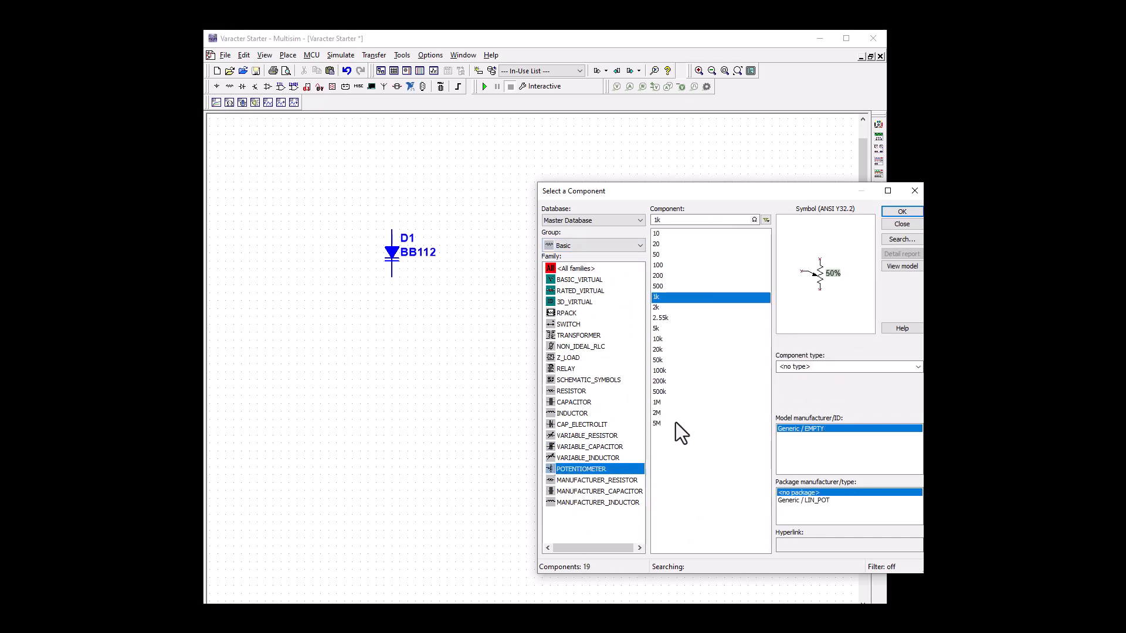
pyautogui.click(663, 342)
pyautogui.click(901, 212)
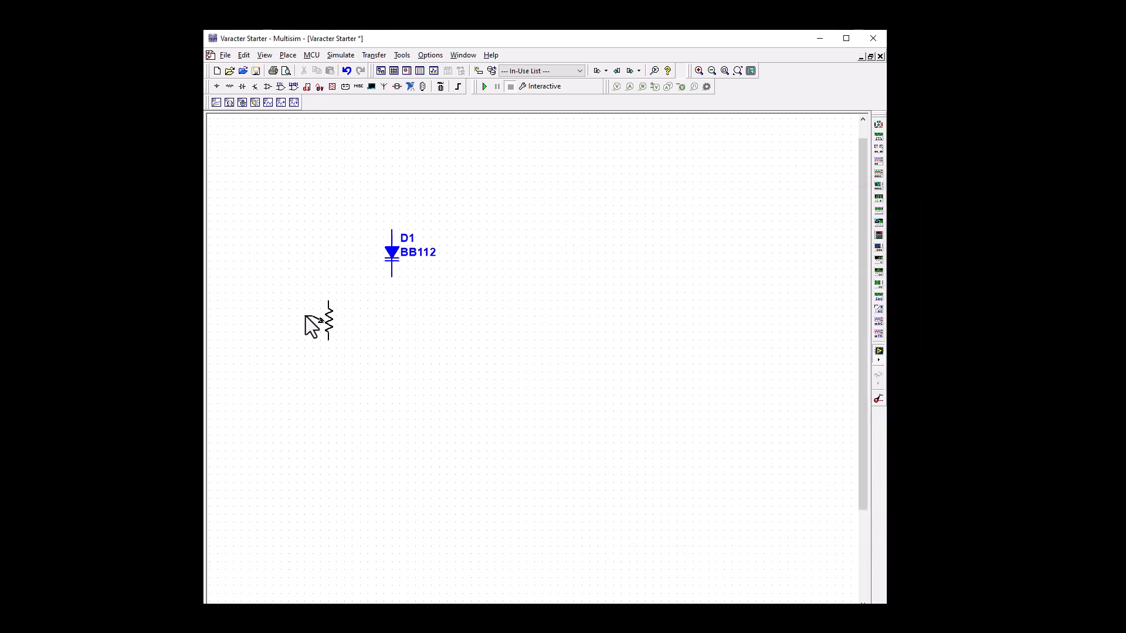
pyautogui.click(304, 317)
# Step: Flip potentiometer R1 horizontally so its wiper faces right
pyautogui.rightClick(322, 318)
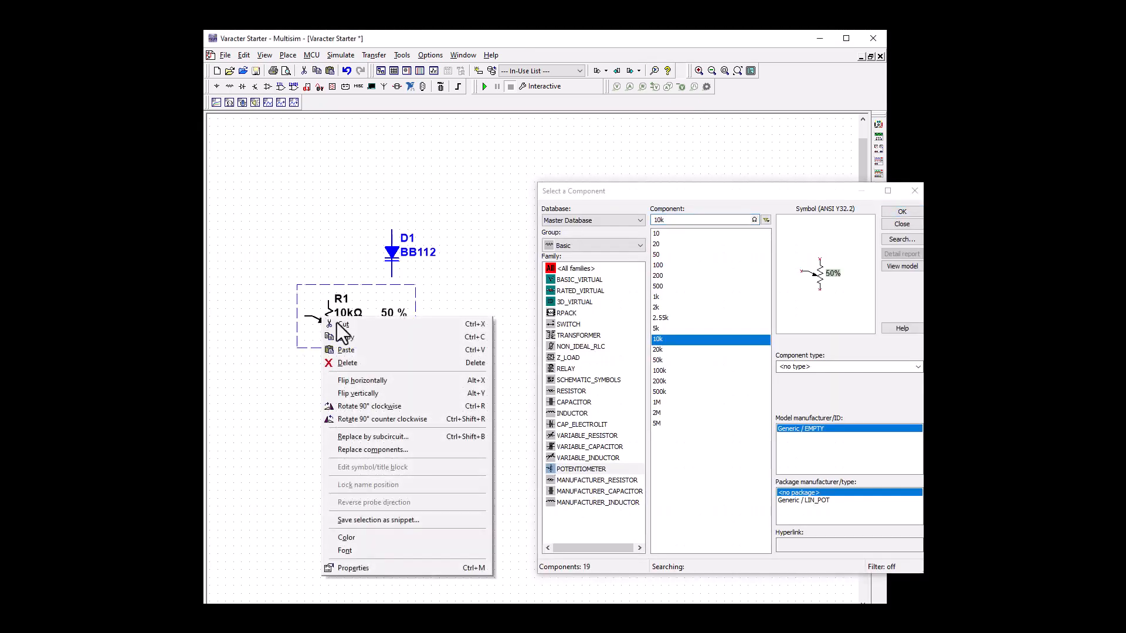
pyautogui.click(357, 382)
pyautogui.click(346, 384)
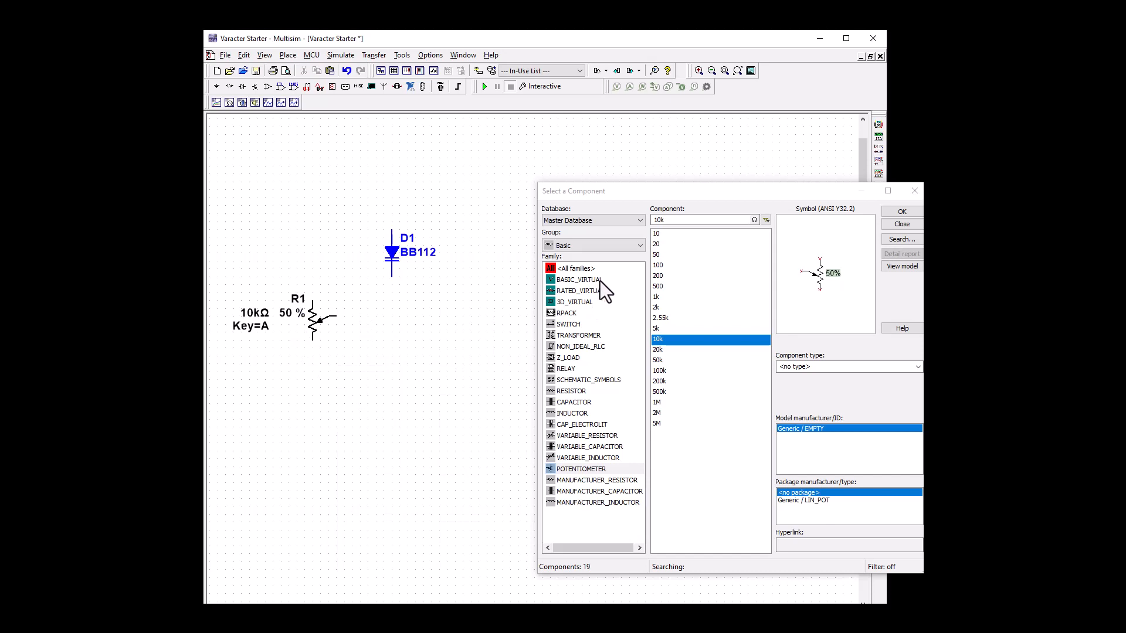
# Step: Place a horizontal 1 MΩ resistor above and to the left of varactor D1
pyautogui.click(572, 389)
pyautogui.scroll(-10, 673, 457)
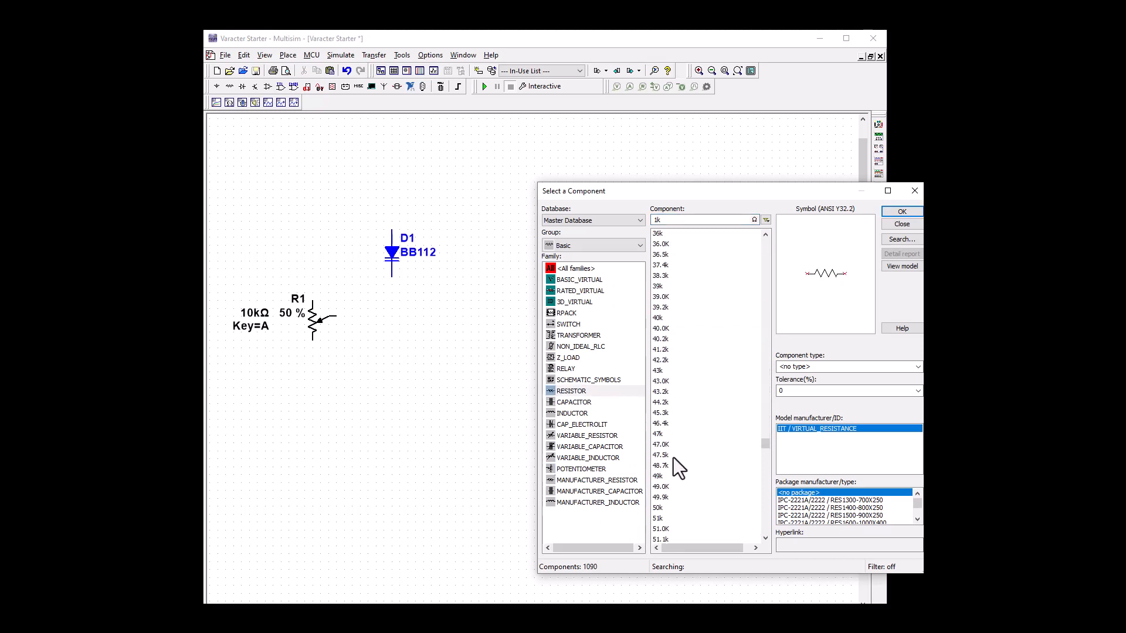
pyautogui.scroll(-20, 673, 457)
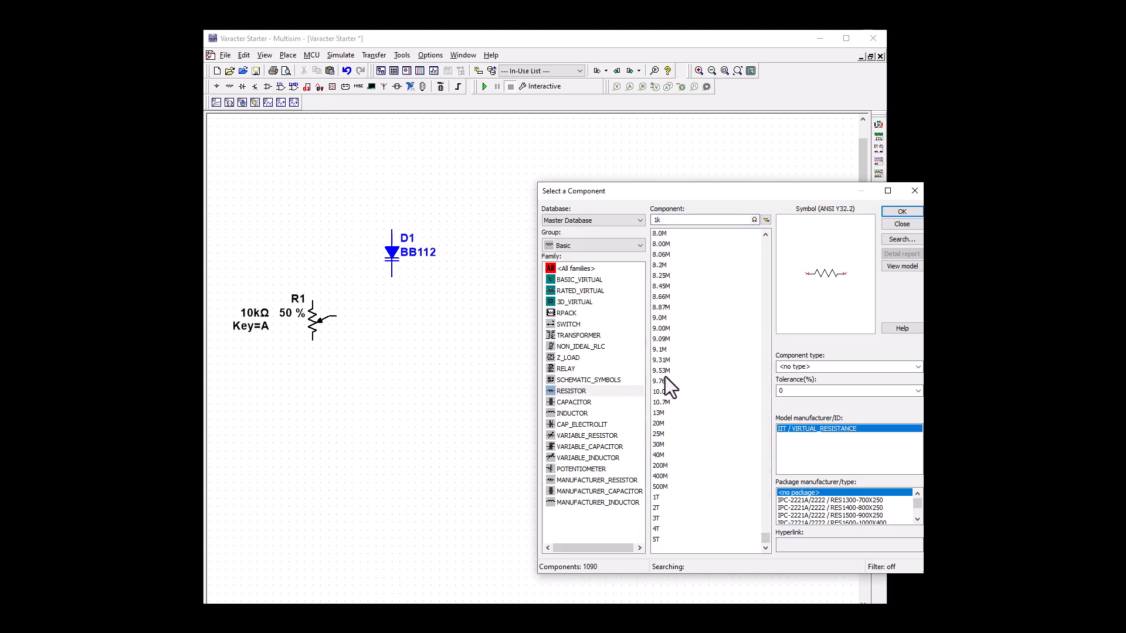
pyautogui.scroll(20, 673, 323)
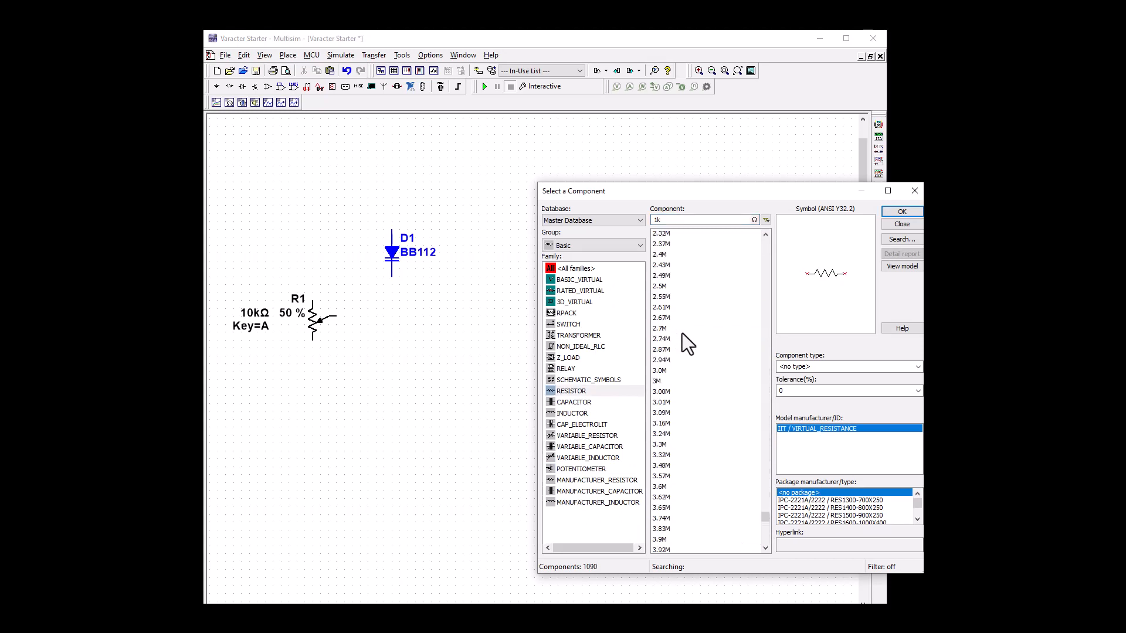
pyautogui.scroll(12, 682, 333)
pyautogui.click(660, 234)
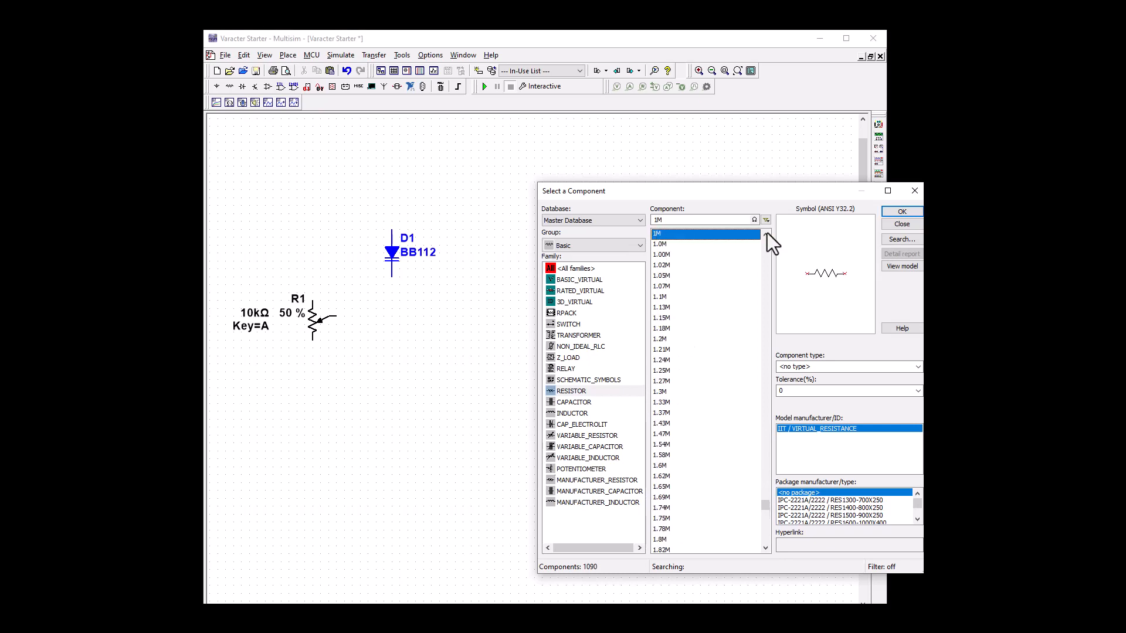
pyautogui.click(893, 212)
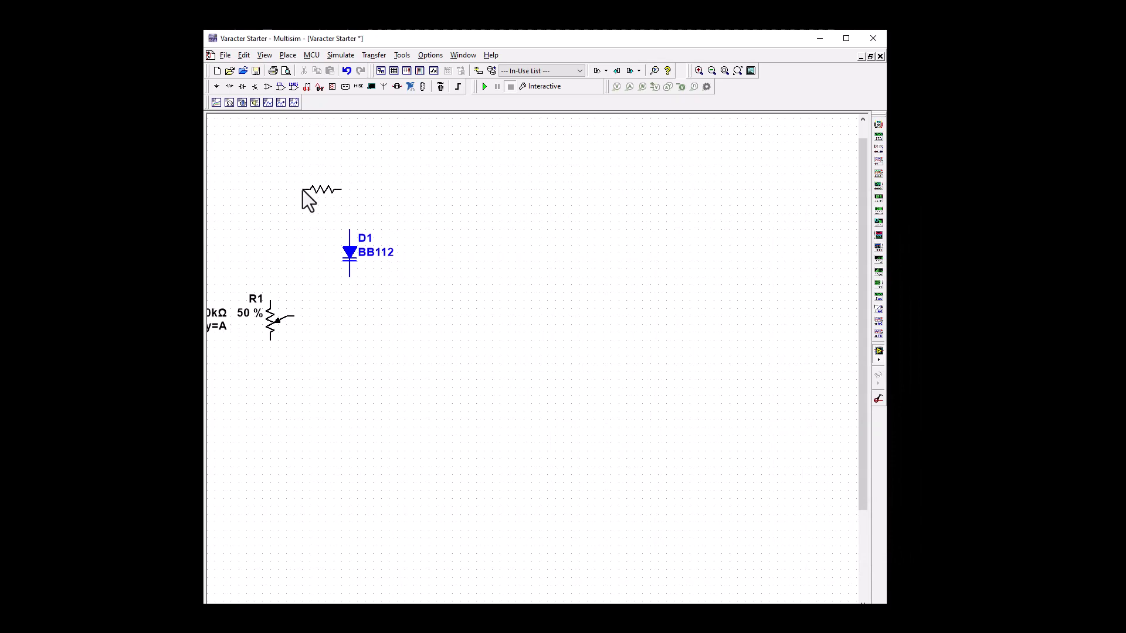
pyautogui.click(270, 184)
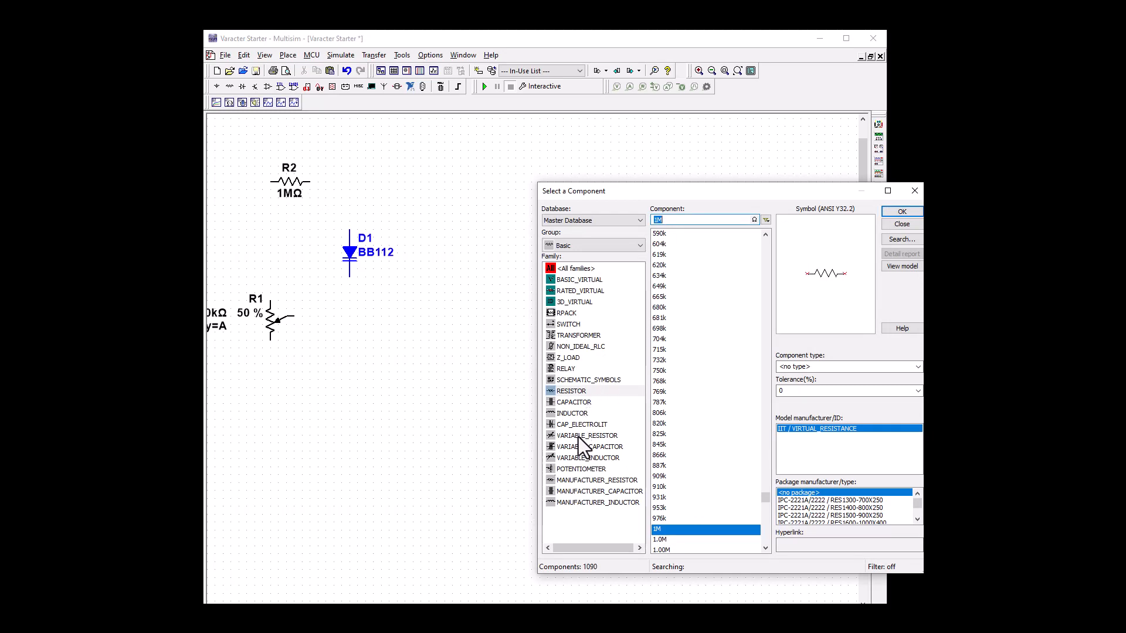
# Step: Place a horizontal 0.01 µF capacitor from the CAPACITOR family below varactor D1
pyautogui.click(574, 402)
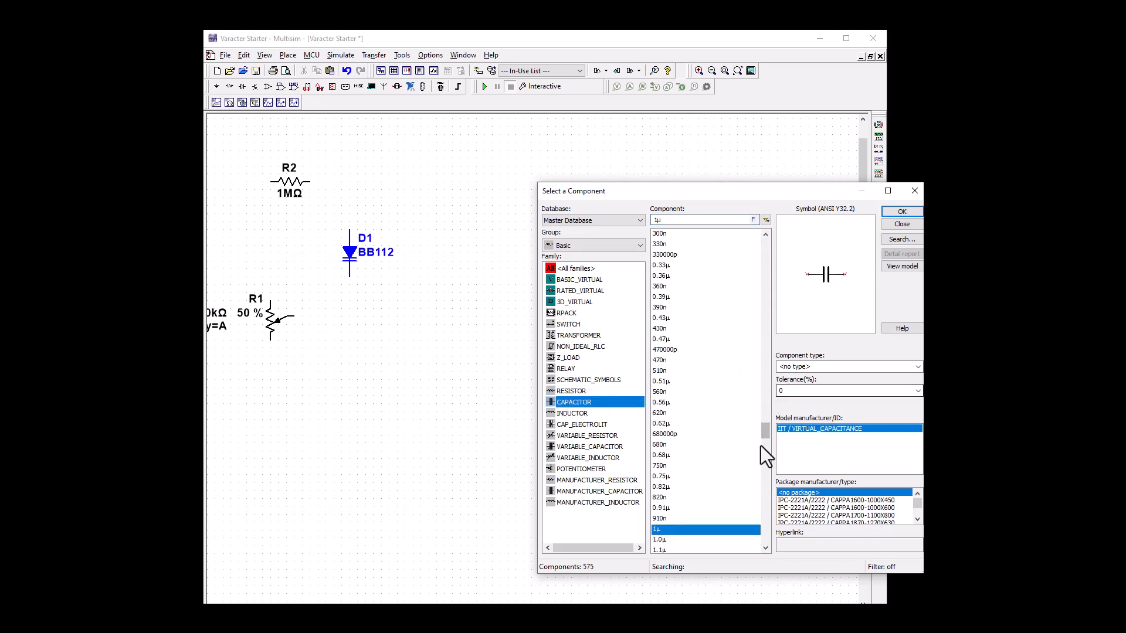
pyautogui.moveTo(767, 434); pyautogui.dragTo(772, 399)
pyautogui.moveTo(772, 368); pyautogui.dragTo(769, 336)
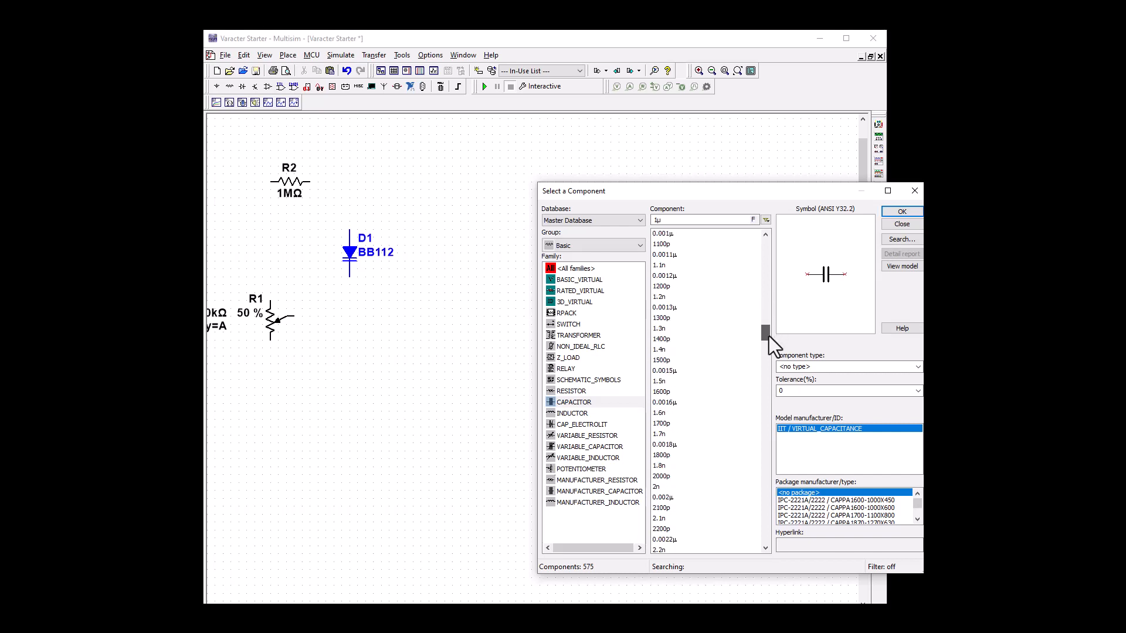
pyautogui.moveTo(769, 336); pyautogui.dragTo(687, 294)
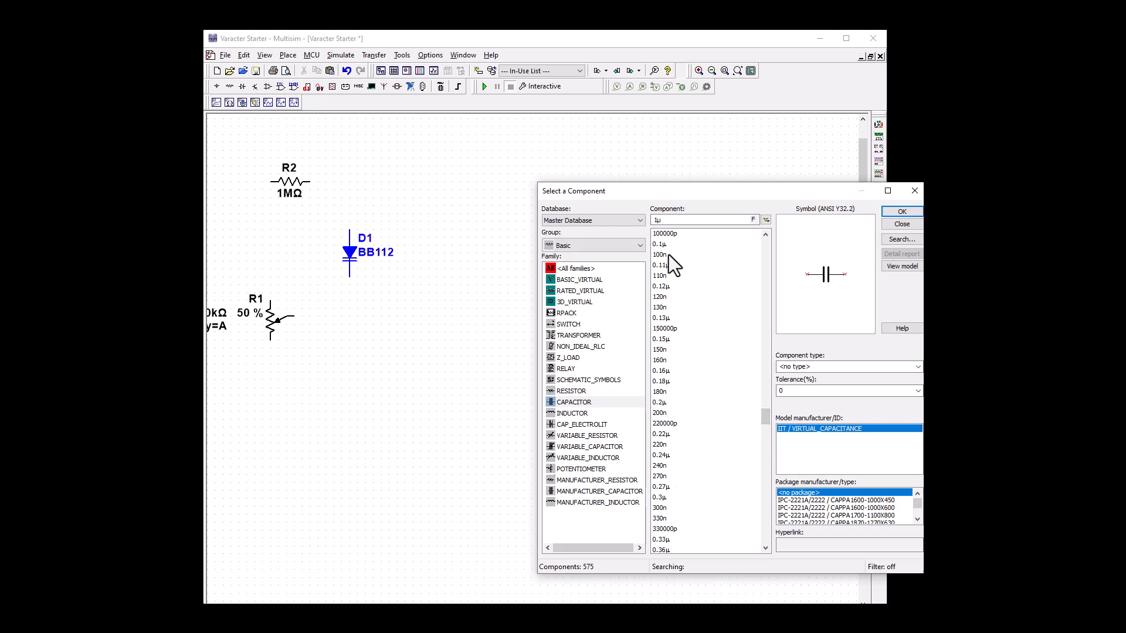
pyautogui.click(657, 245)
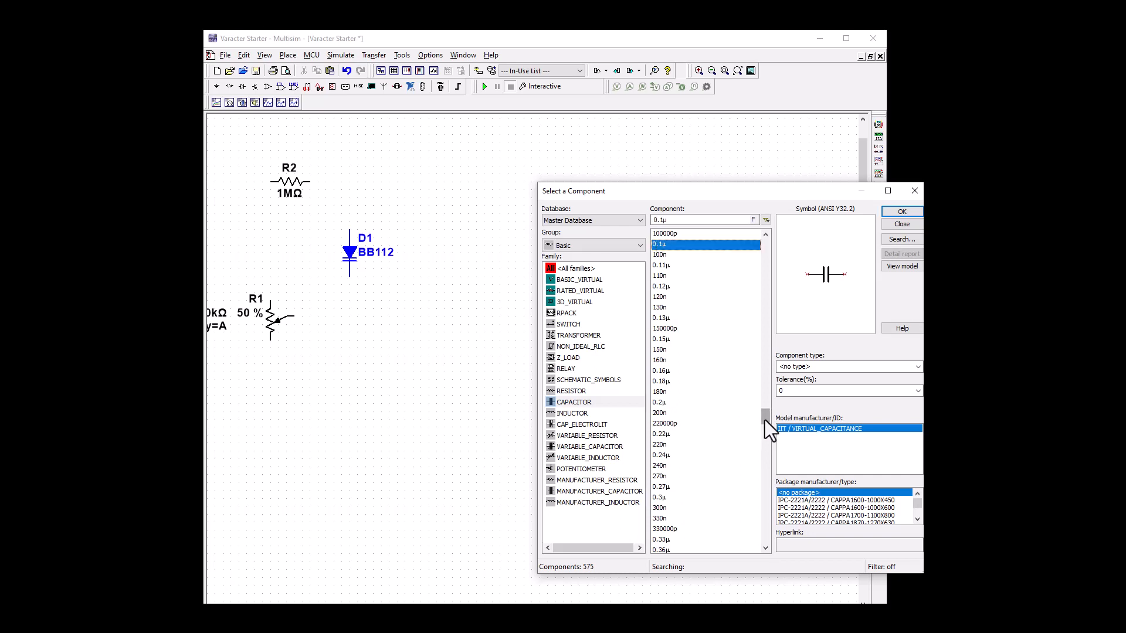
pyautogui.moveTo(765, 420); pyautogui.dragTo(770, 393)
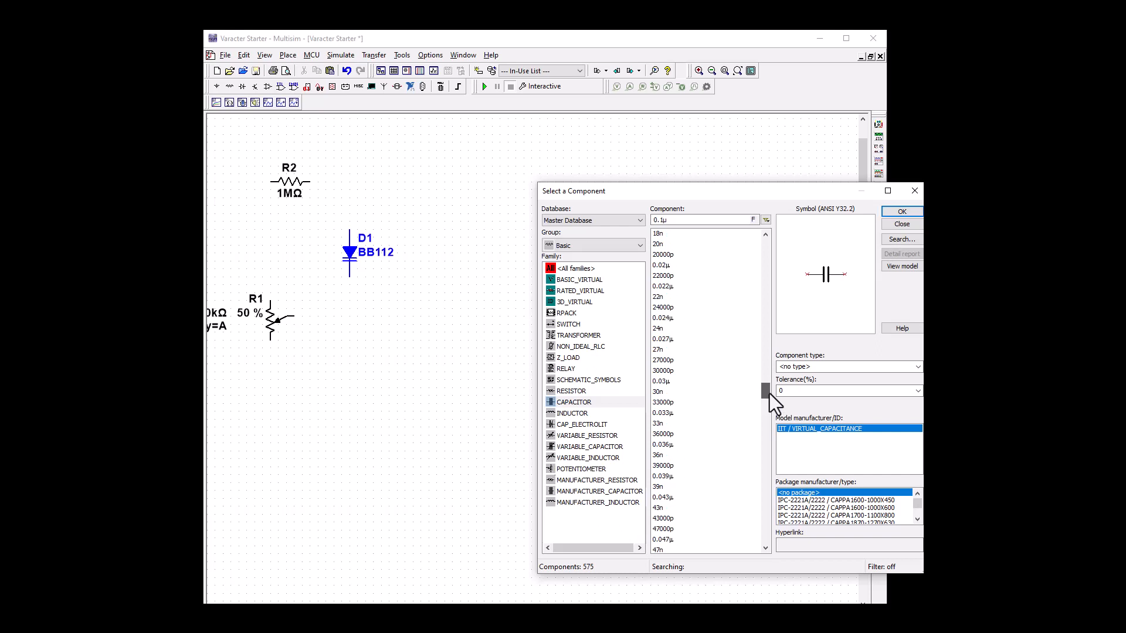
pyautogui.moveTo(770, 393); pyautogui.dragTo(769, 384)
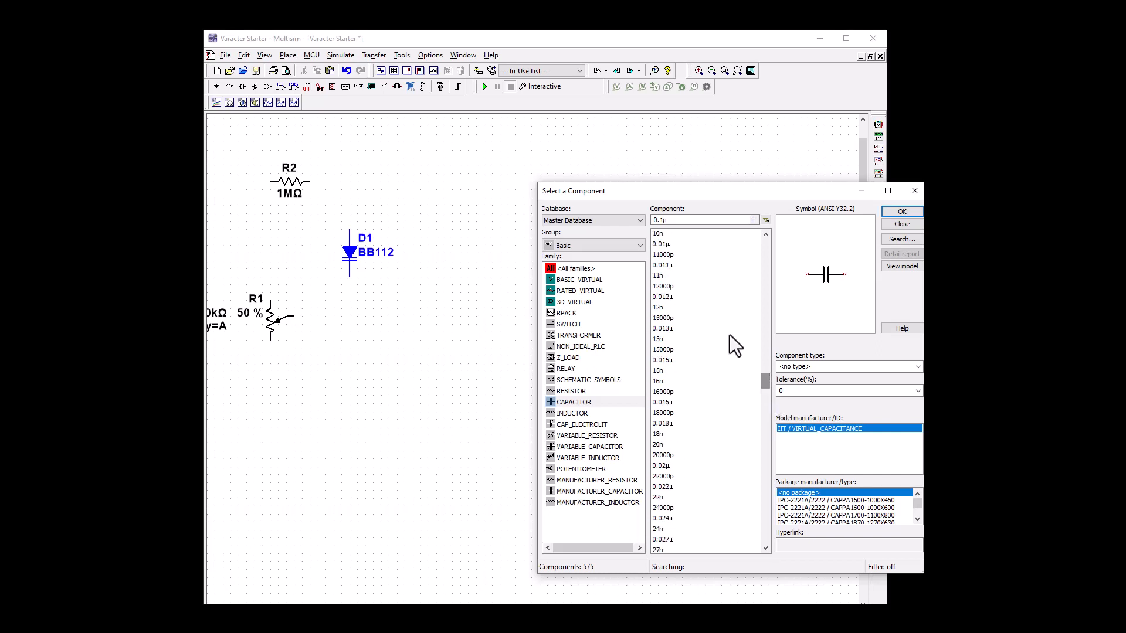
pyautogui.click(670, 244)
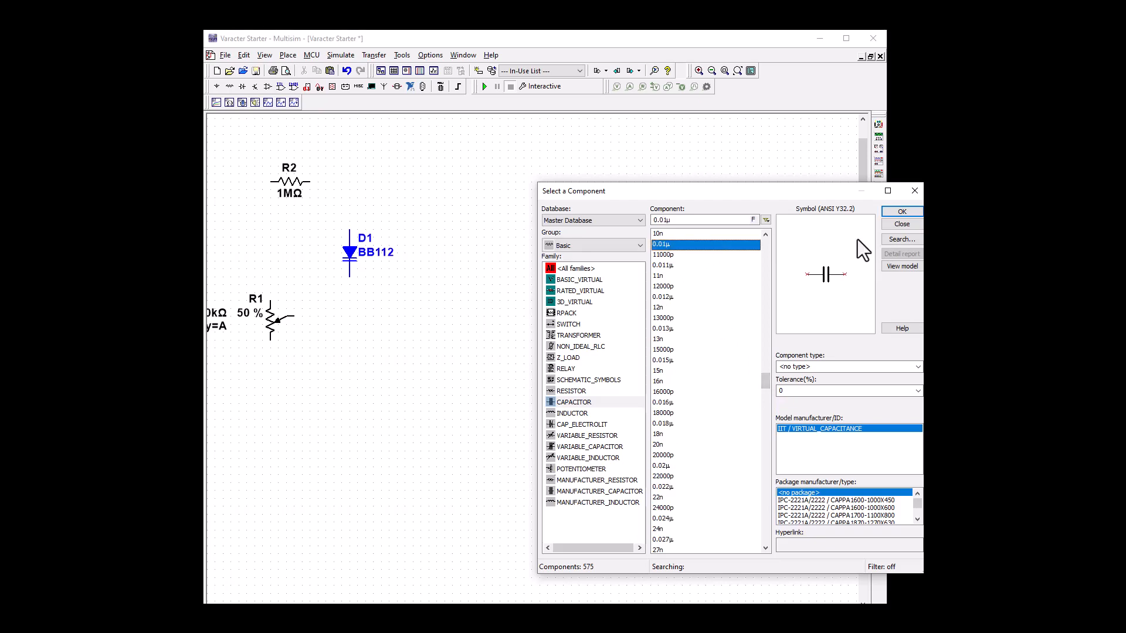
pyautogui.click(902, 214)
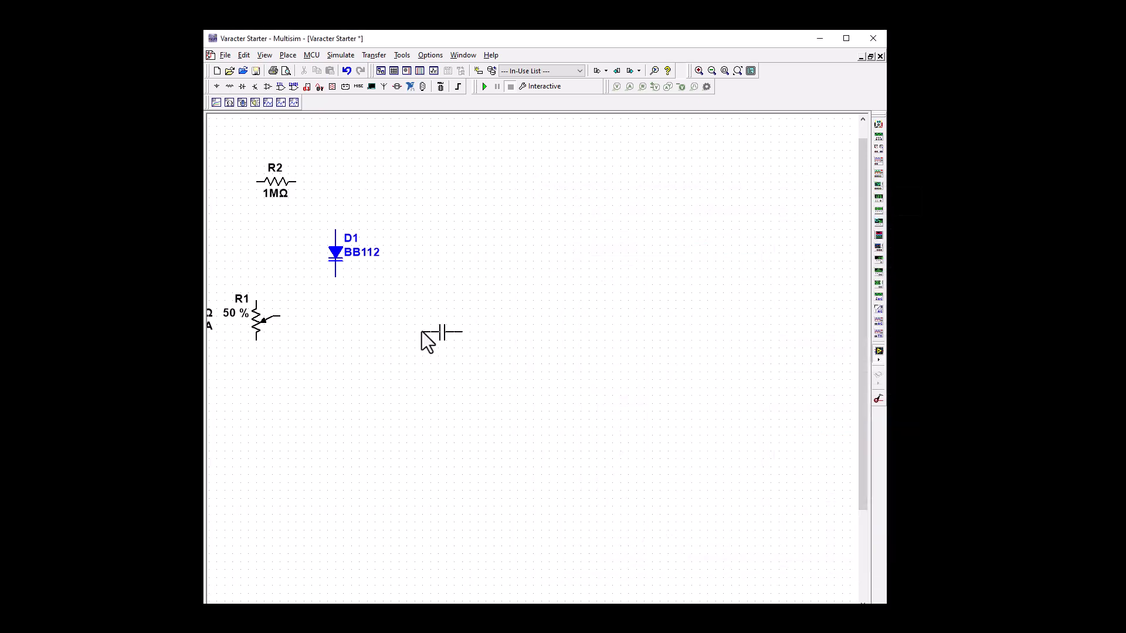
pyautogui.click(327, 339)
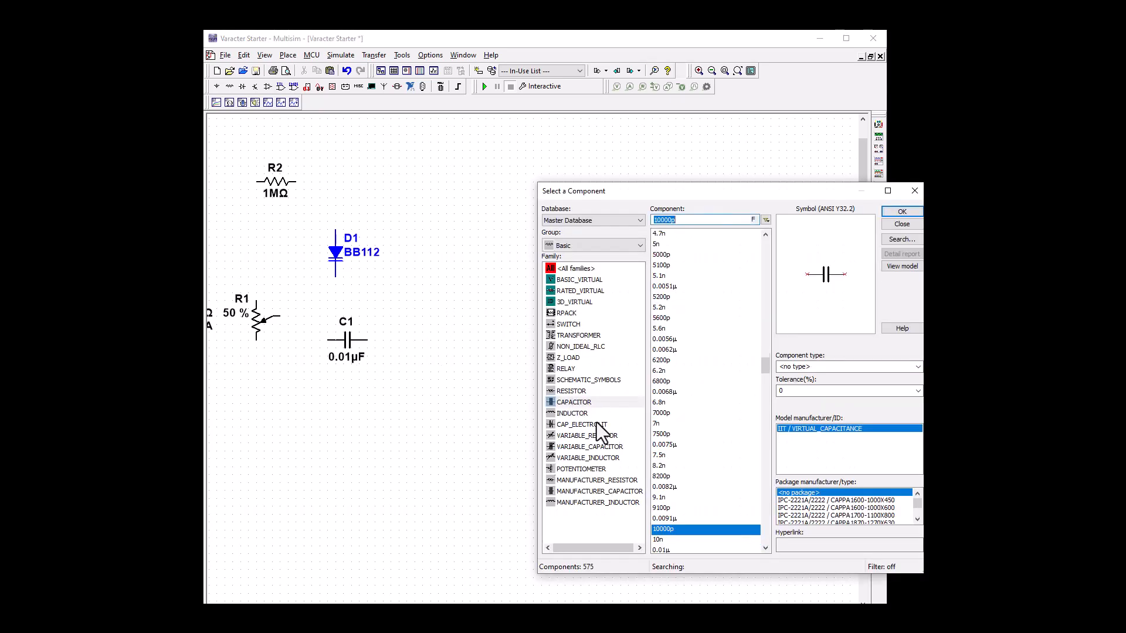
# Step: Place a 15 mH inductor to the right of varactor D1 and rotate it to vertical
pyautogui.click(580, 415)
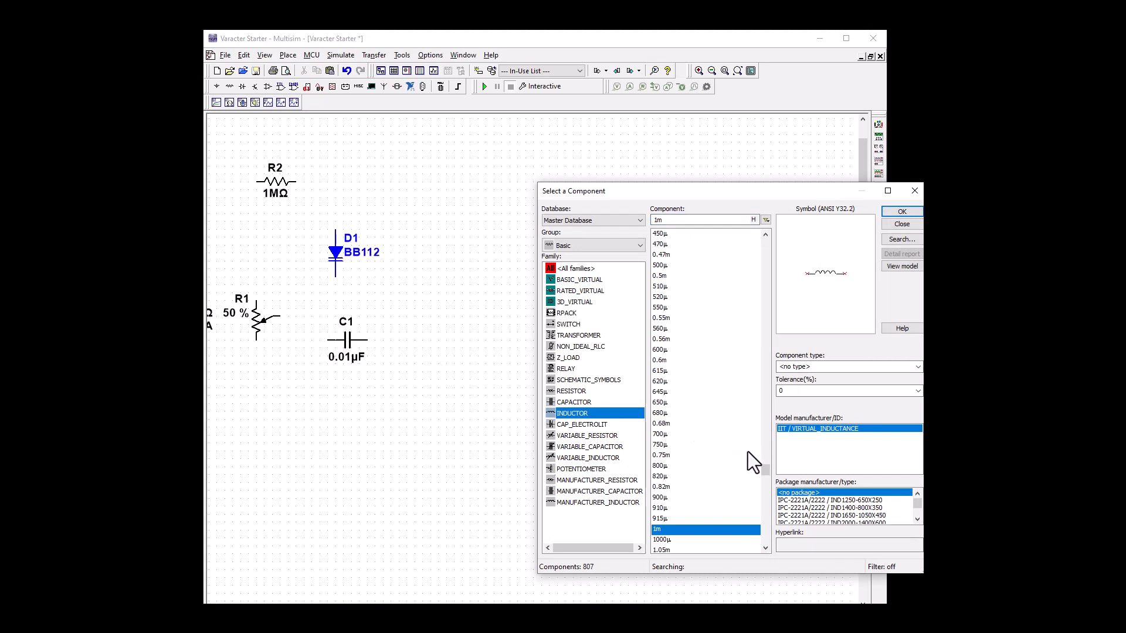
pyautogui.moveTo(765, 470); pyautogui.dragTo(772, 504)
pyautogui.click(665, 437)
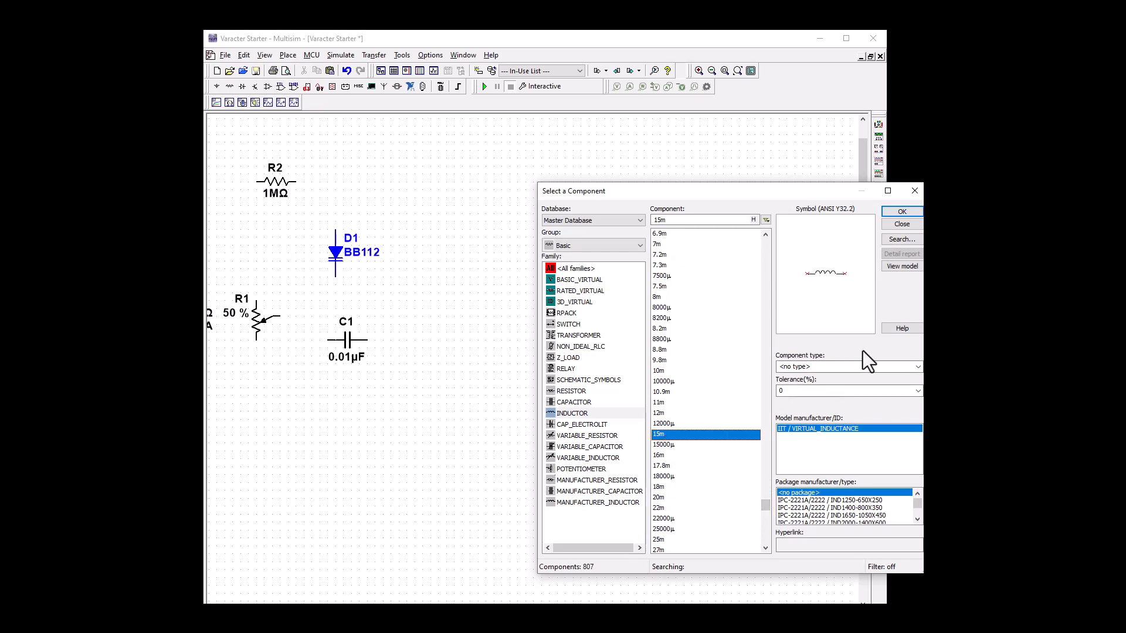
pyautogui.click(900, 212)
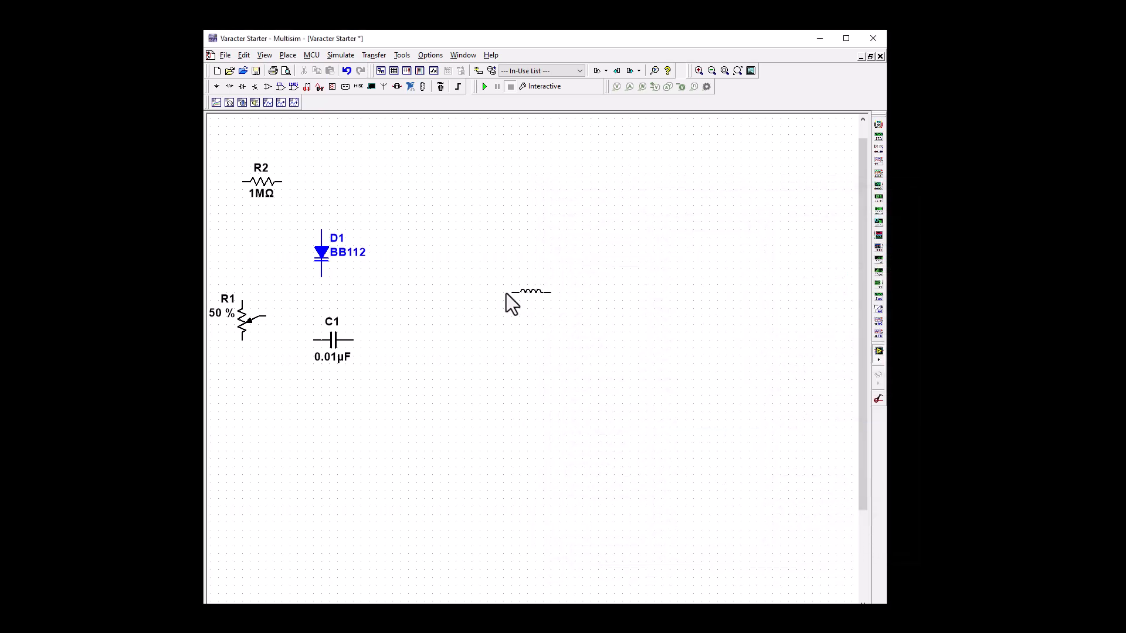
pyautogui.click(437, 292)
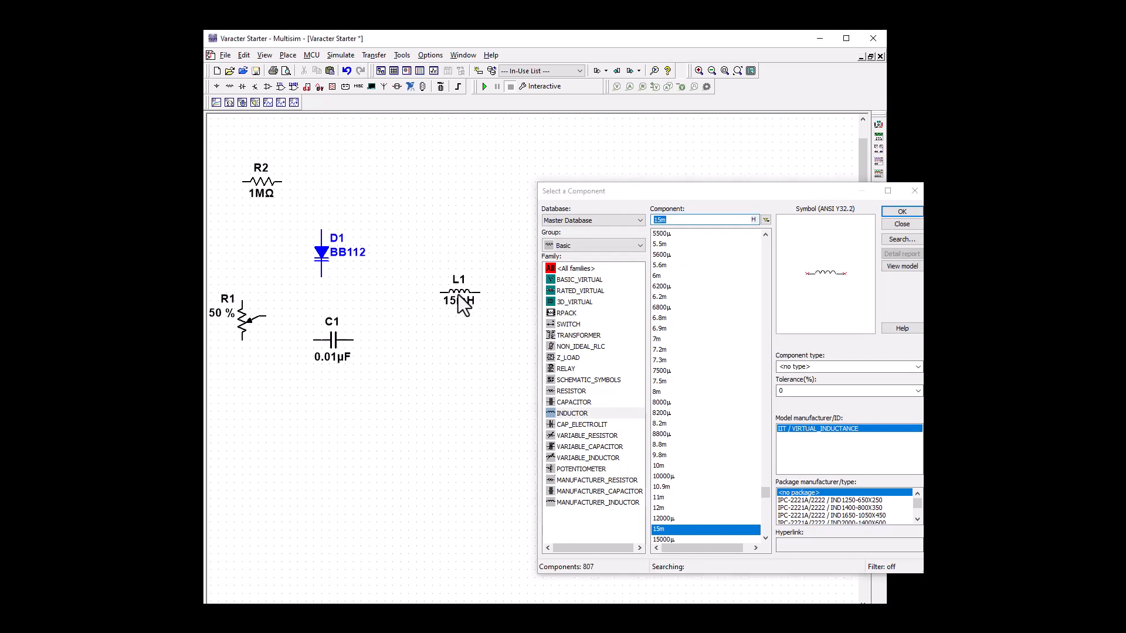
pyautogui.rightClick(460, 295)
pyautogui.click(489, 383)
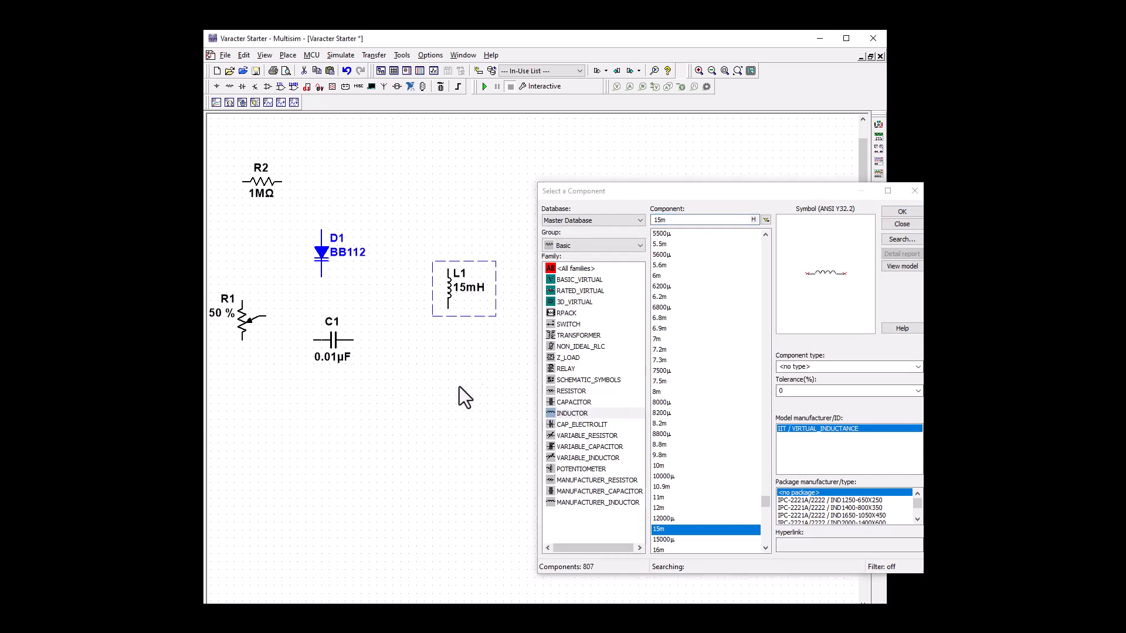
# Step: Rotate capacitor C1 to vertical and connect its upper end to the lower terminal of varactor D1
pyautogui.rightClick(333, 352)
pyautogui.click(364, 431)
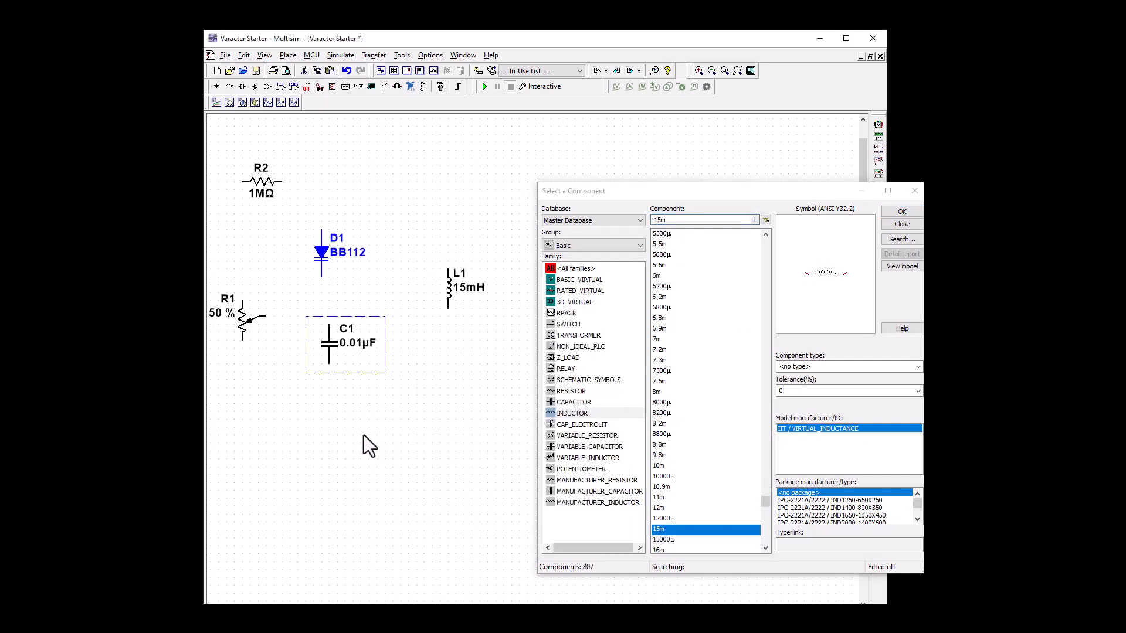
pyautogui.click(380, 420)
pyautogui.moveTo(328, 354); pyautogui.dragTo(317, 326)
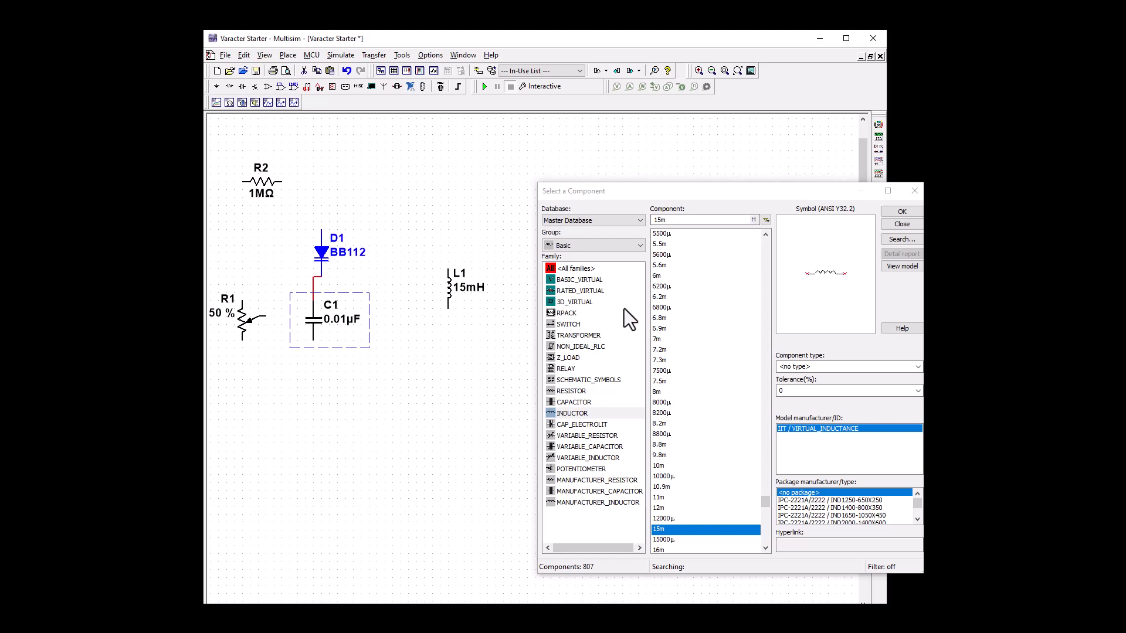
# Step: Place an AC_VOLTAGE source from the Sources group's SIGNAL_VOLTAGE_SOURCES family between resistor R2 and potentiometer R1
pyautogui.click(579, 245)
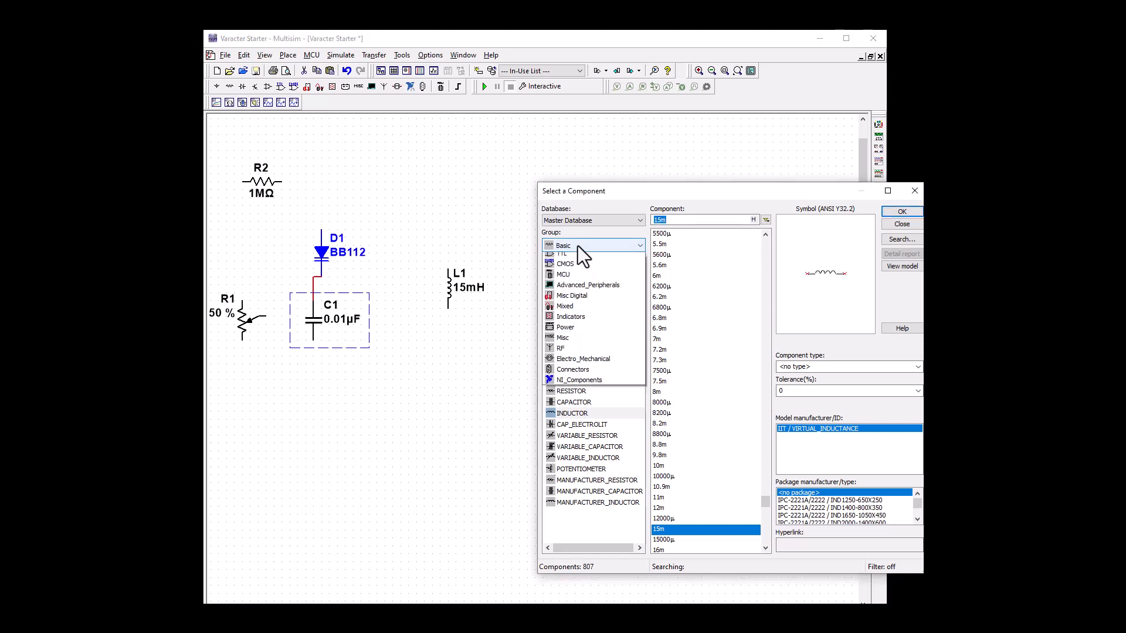
pyautogui.click(579, 269)
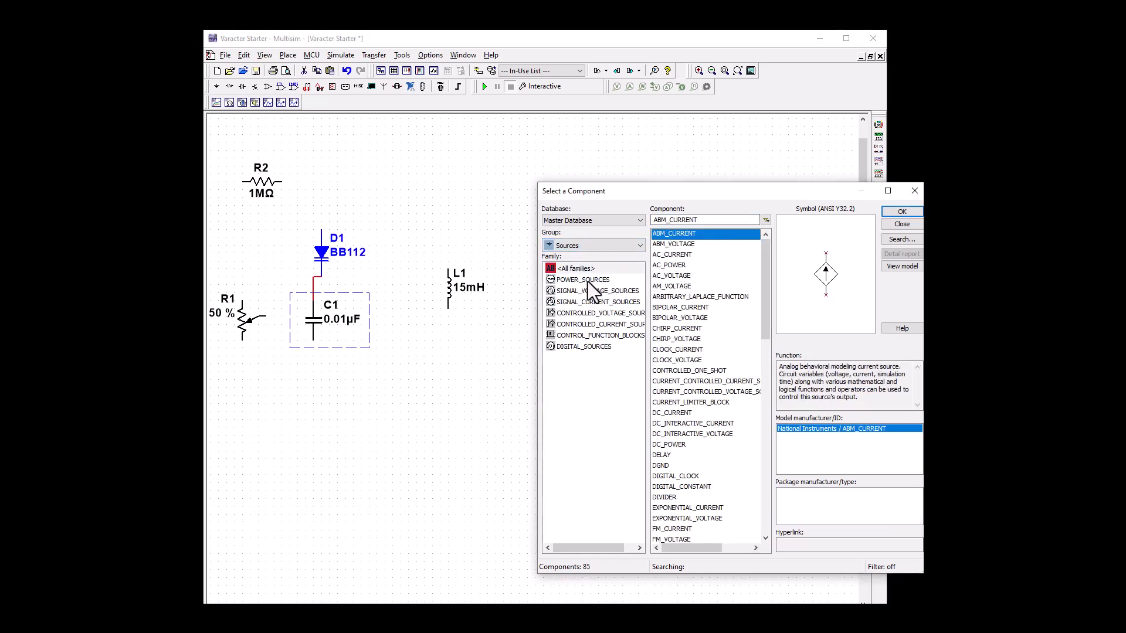
pyautogui.click(588, 281)
pyautogui.click(589, 291)
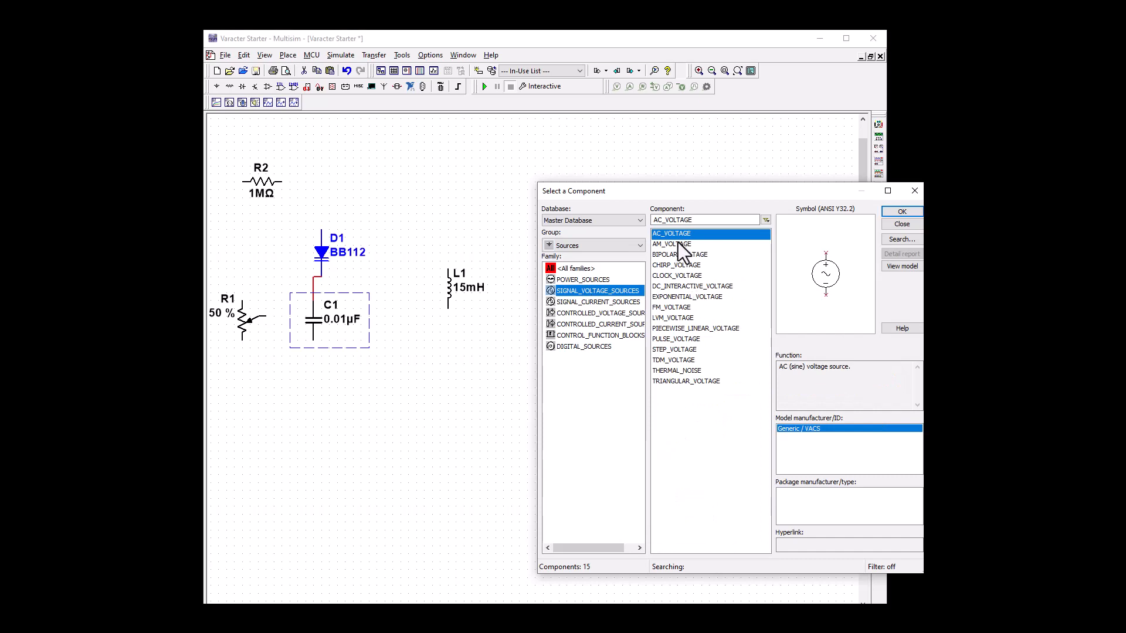
pyautogui.click(902, 212)
pyautogui.click(251, 254)
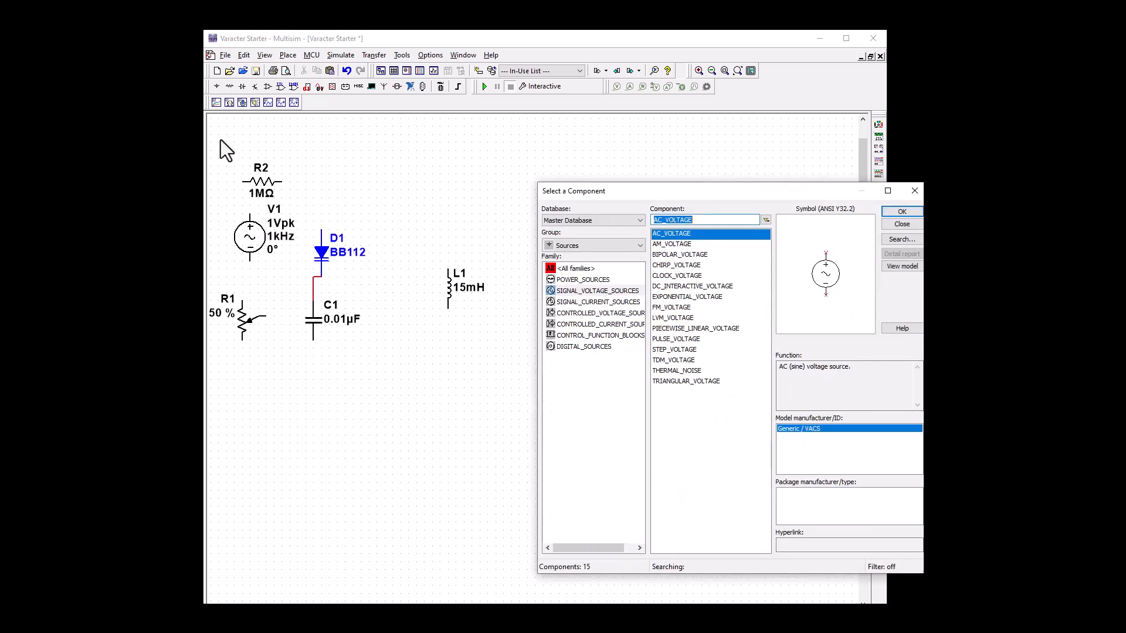
# Step: Move the whole circuit toward the middle of the sheet, and shift source V1 out to the left of the other components
pyautogui.moveTo(220, 140); pyautogui.dragTo(647, 417)
pyautogui.moveTo(436, 322); pyautogui.dragTo(597, 416)
pyautogui.click(914, 190)
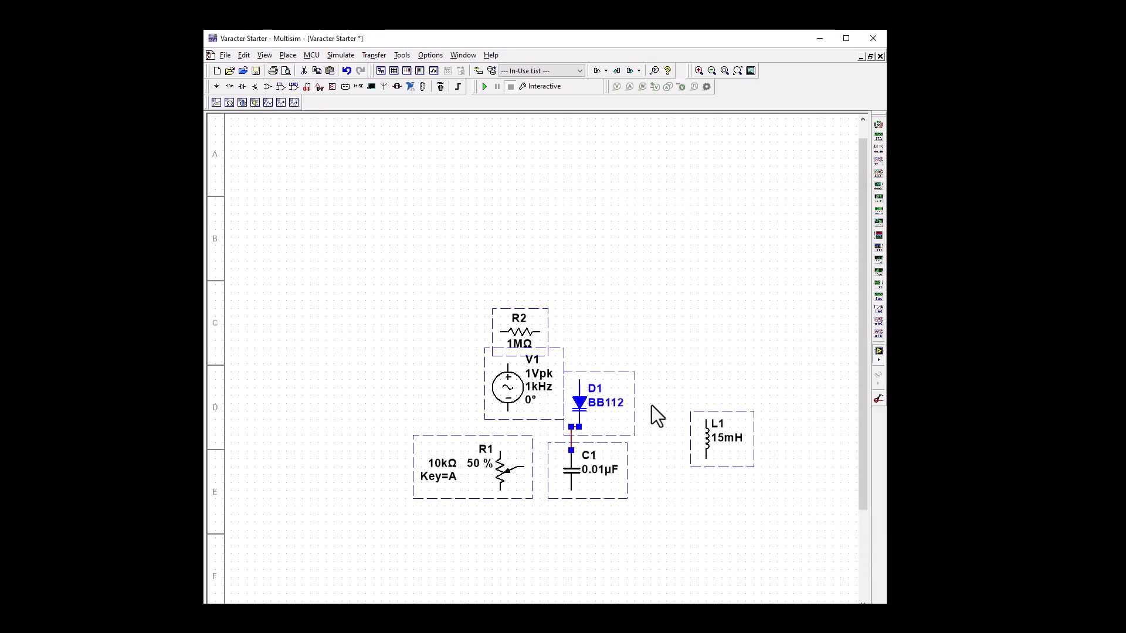
pyautogui.moveTo(529, 343); pyautogui.dragTo(514, 311)
pyautogui.click(604, 530)
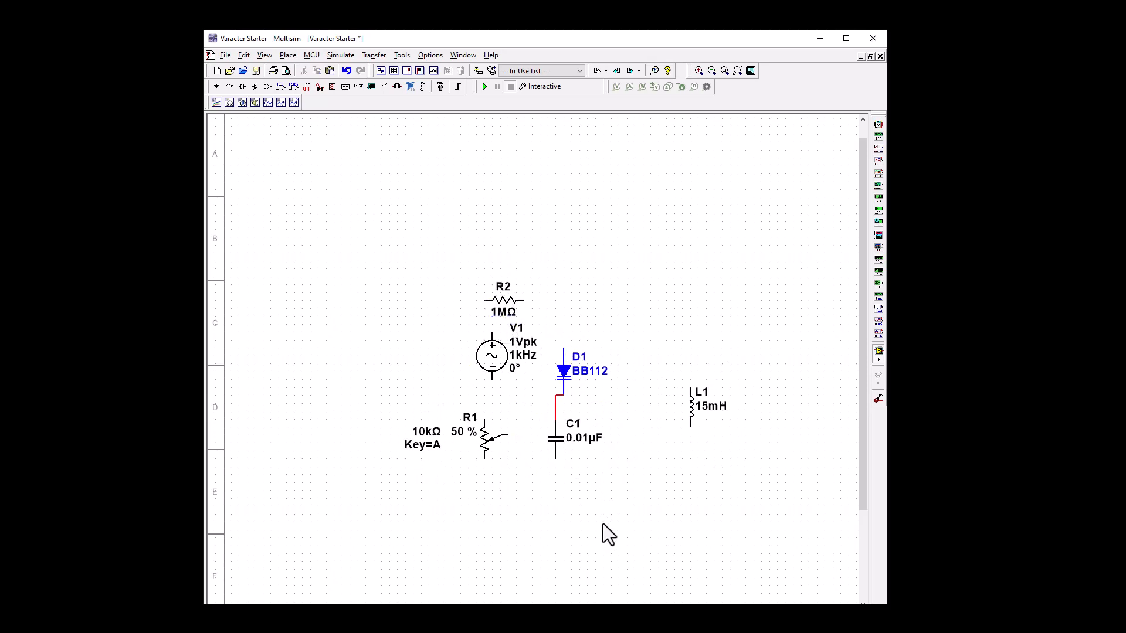
pyautogui.moveTo(492, 357); pyautogui.dragTo(351, 374)
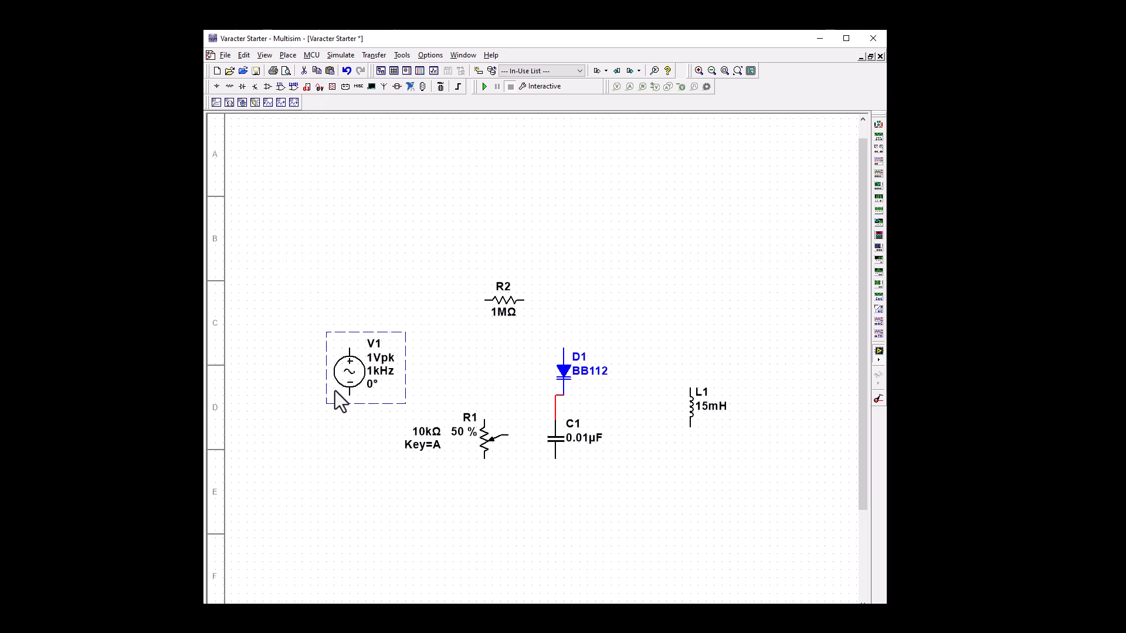
# Step: Place four GROUND symbols from the POWER_SOURCES family, one each below V1, R1, C1 and L1
pyautogui.click(215, 87)
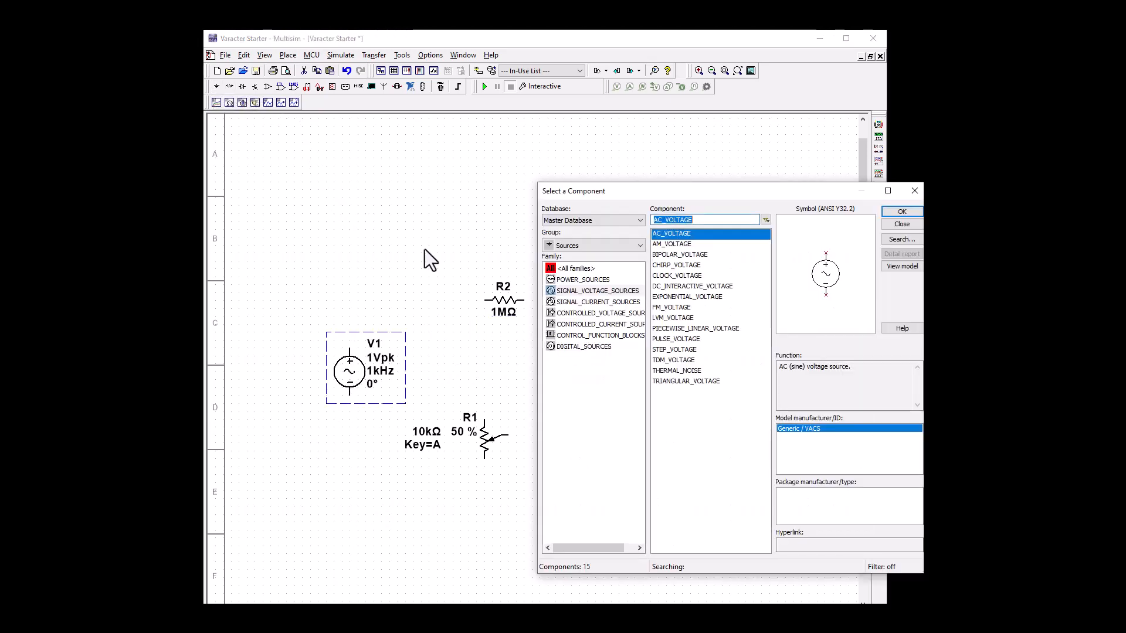
pyautogui.click(577, 280)
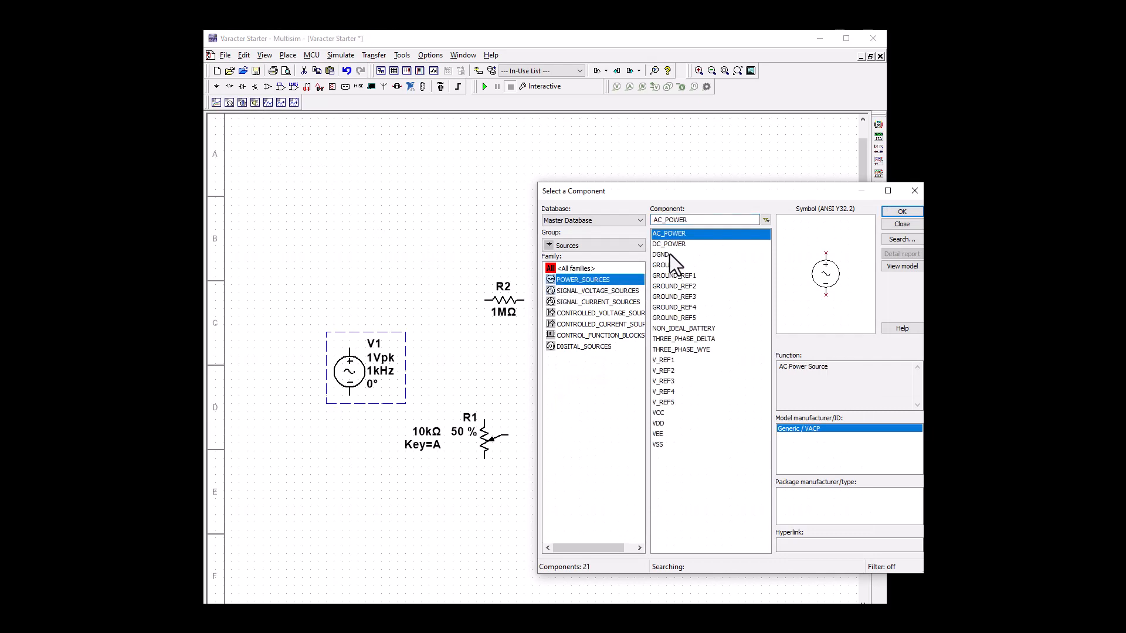
pyautogui.click(671, 264)
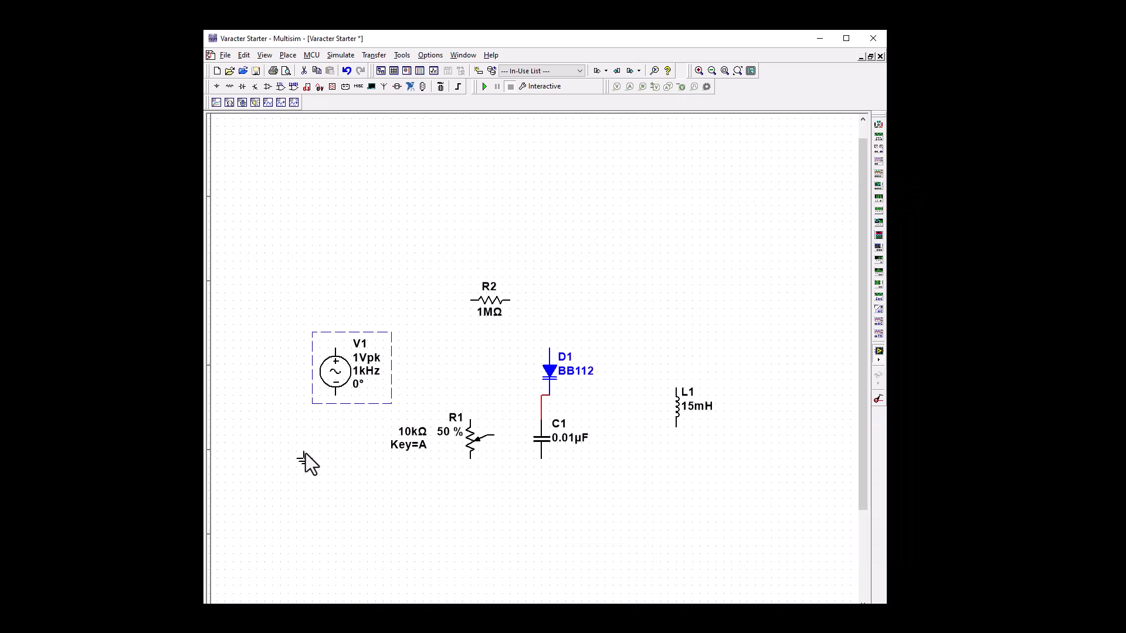
pyautogui.click(339, 453)
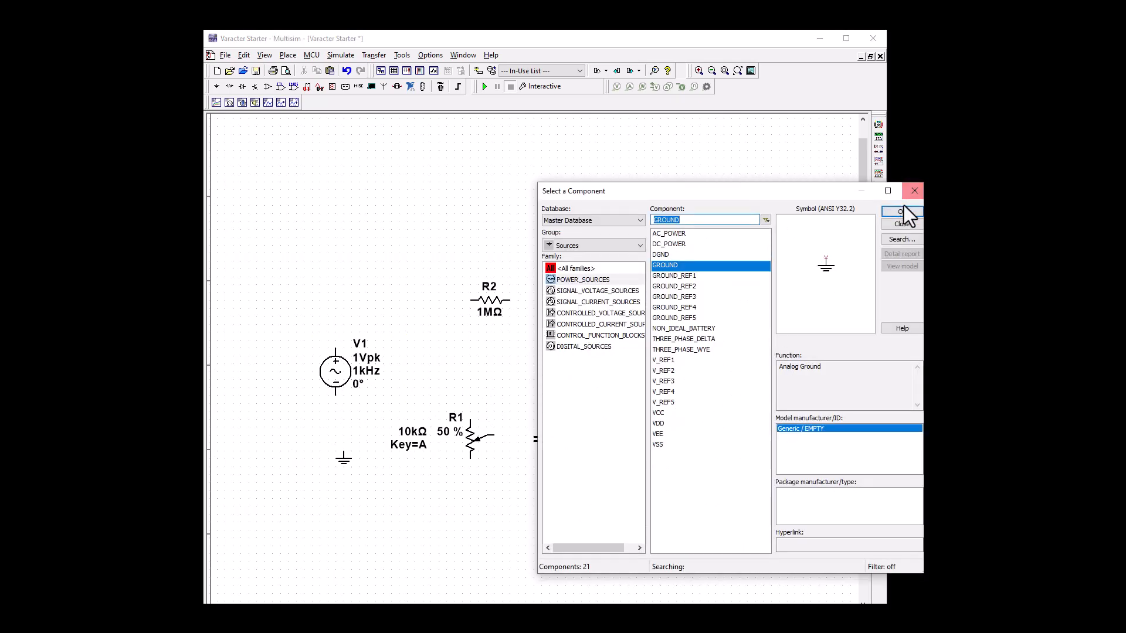
pyautogui.click(906, 216)
pyautogui.click(463, 495)
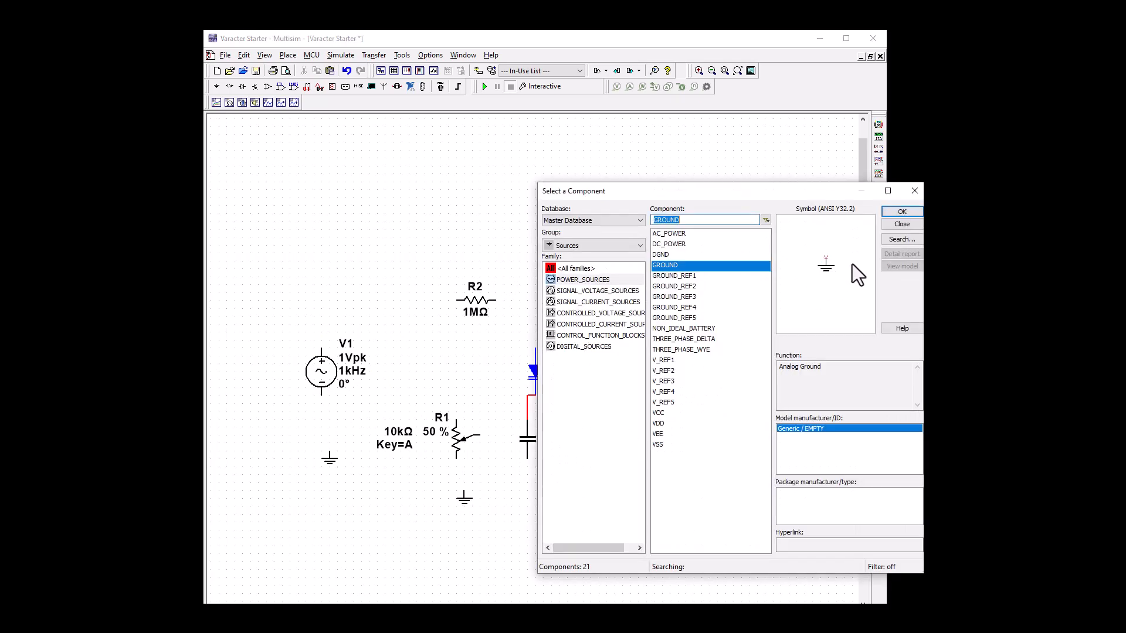
pyautogui.click(903, 212)
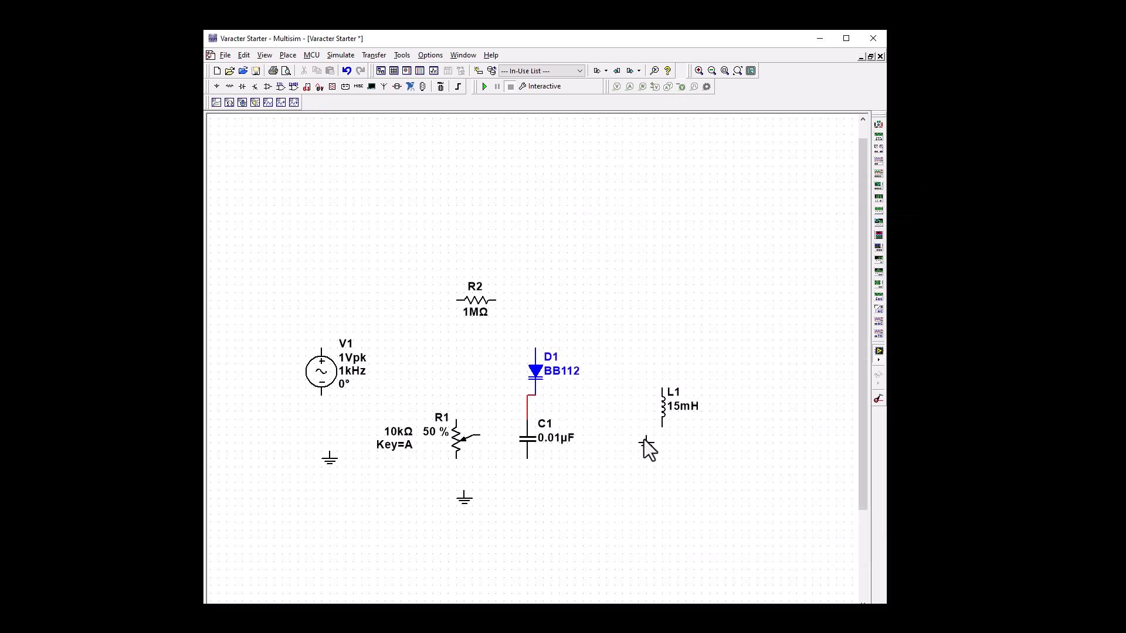
pyautogui.click(536, 485)
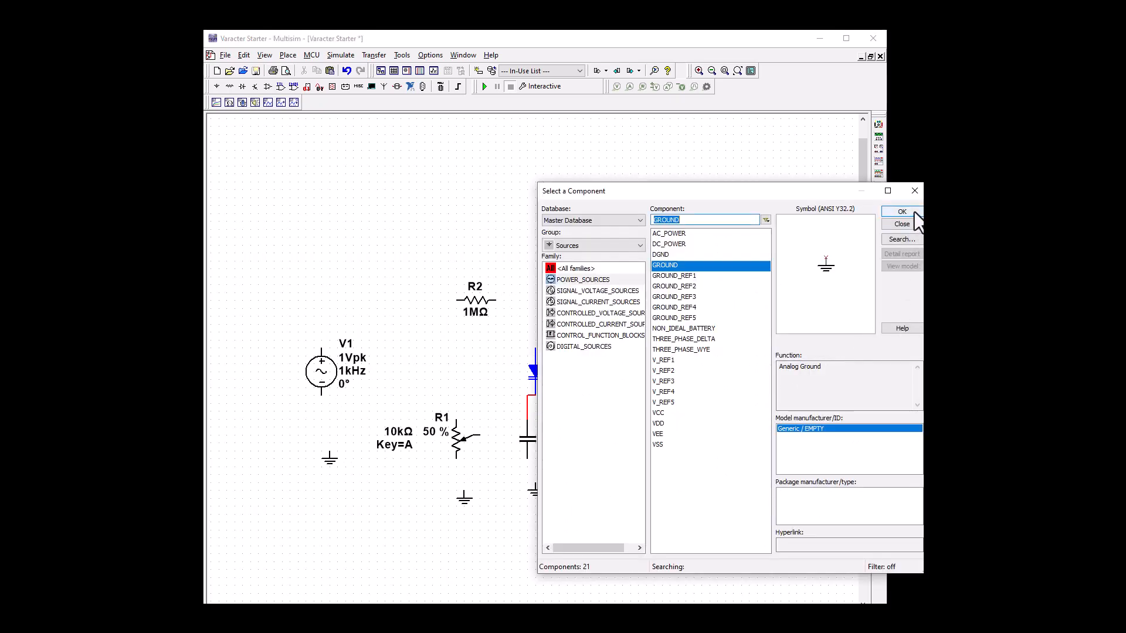
pyautogui.click(914, 213)
pyautogui.click(676, 460)
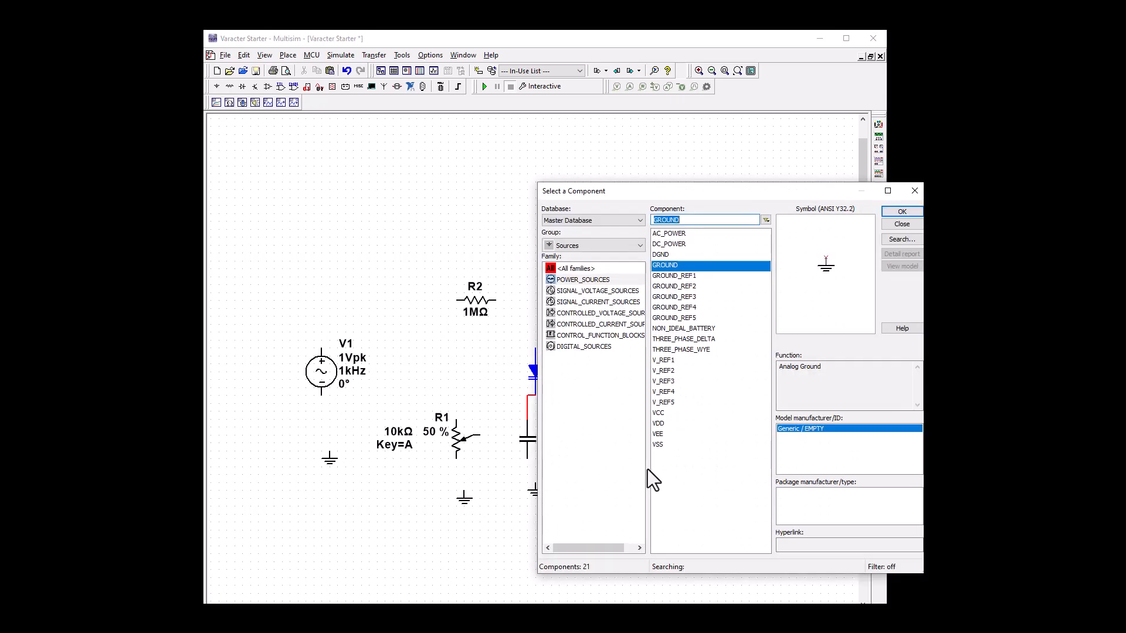
# Step: Wire V1 from its positive terminal to R2's left end and from its negative terminal to ground, and move R2 closer to V1
pyautogui.click(321, 350)
pyautogui.click(460, 300)
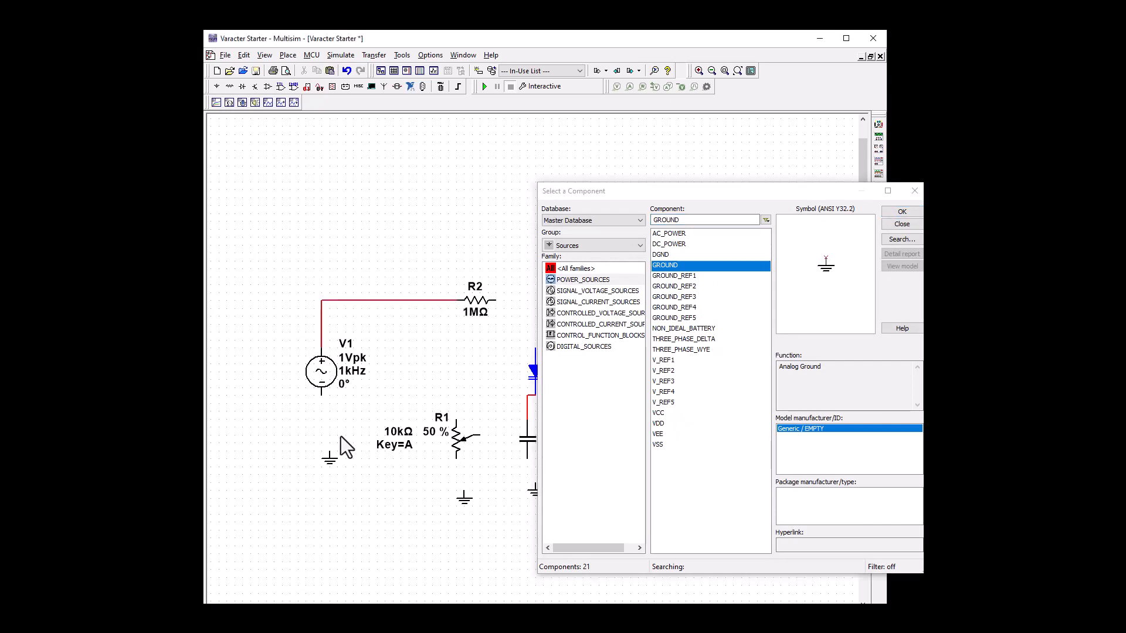
pyautogui.click(322, 411)
pyautogui.moveTo(322, 411); pyautogui.dragTo(322, 464)
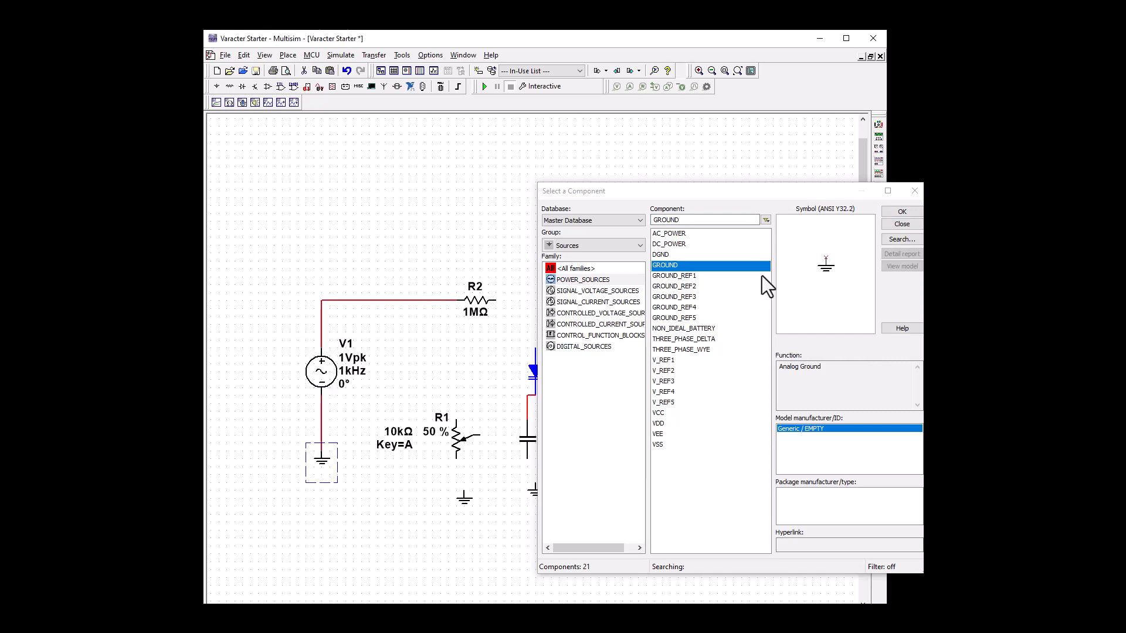
pyautogui.click(902, 223)
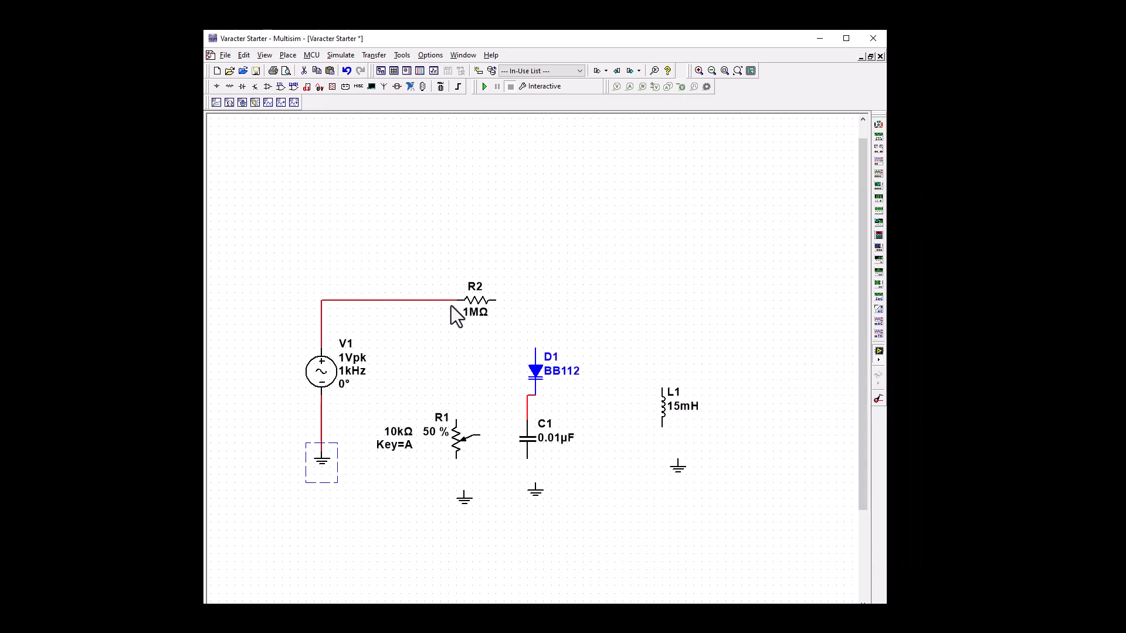
pyautogui.moveTo(487, 300); pyautogui.dragTo(429, 299)
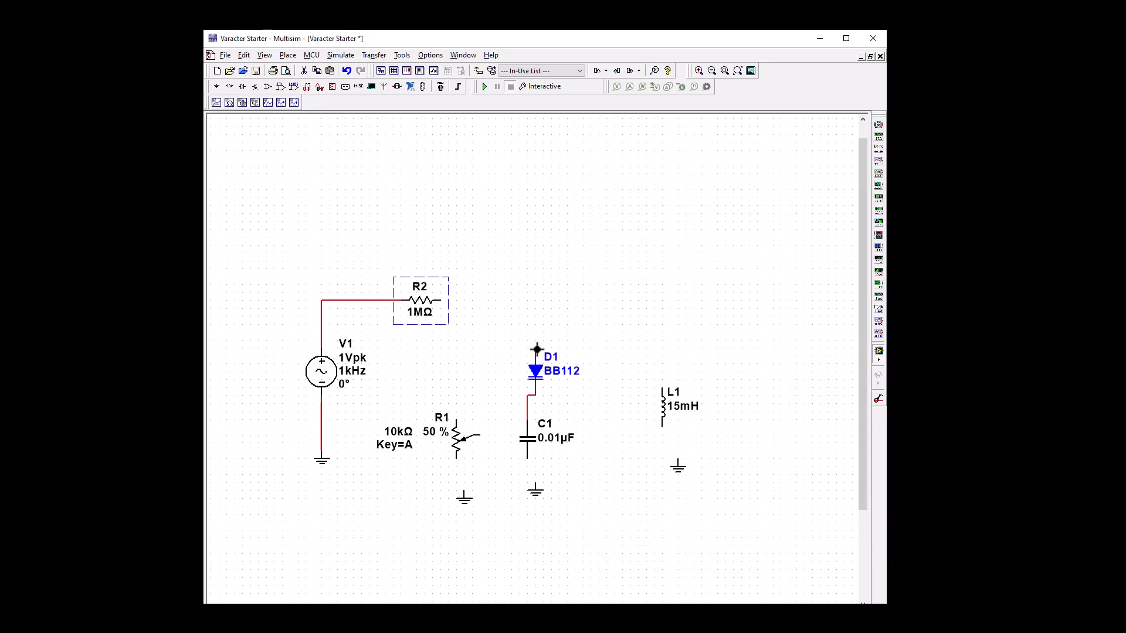
# Step: Wire D1's anode to R2's right end, then straighten the branch with D1 directly above C1 and the ground connected directly below C1
pyautogui.click(535, 347)
pyautogui.click(440, 301)
pyautogui.moveTo(528, 374); pyautogui.dragTo(519, 365)
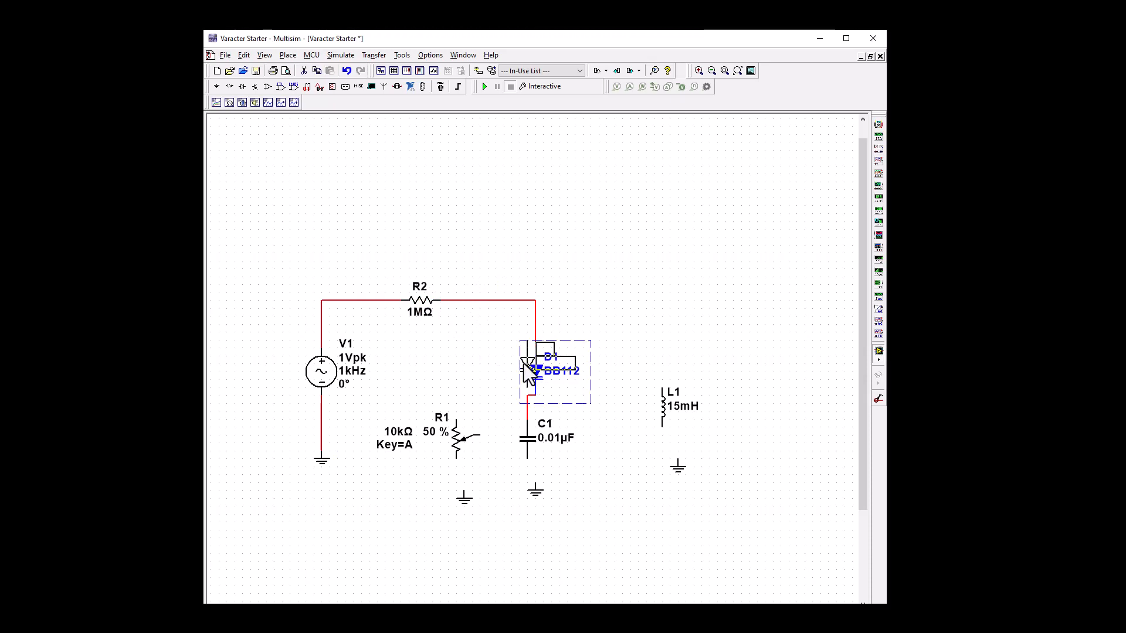
pyautogui.click(593, 487)
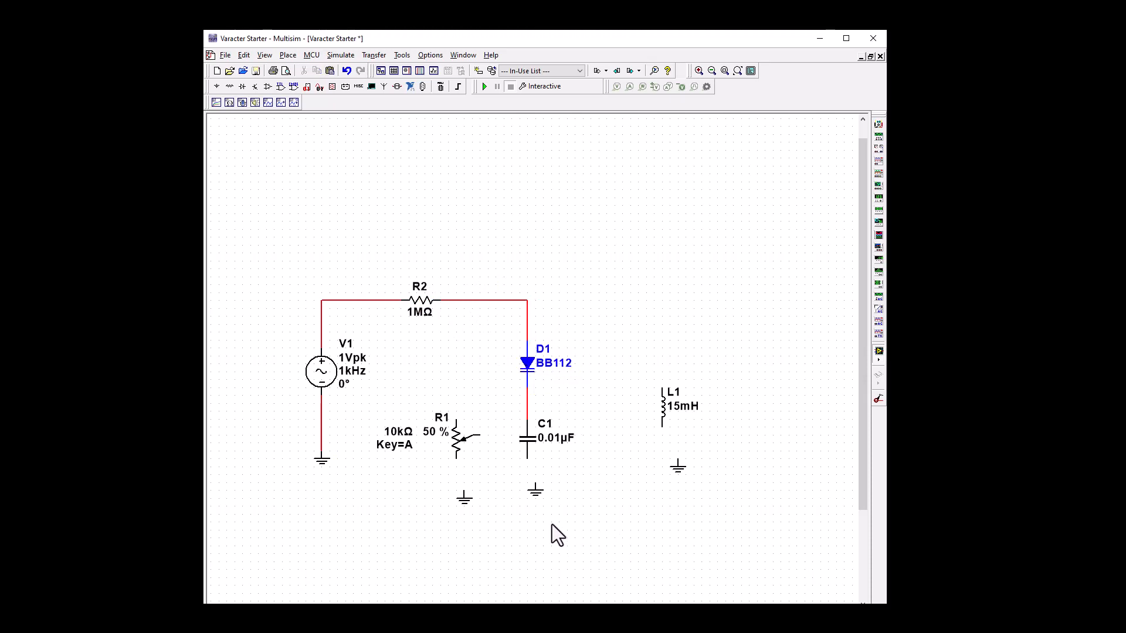
pyautogui.moveTo(536, 493); pyautogui.dragTo(528, 493)
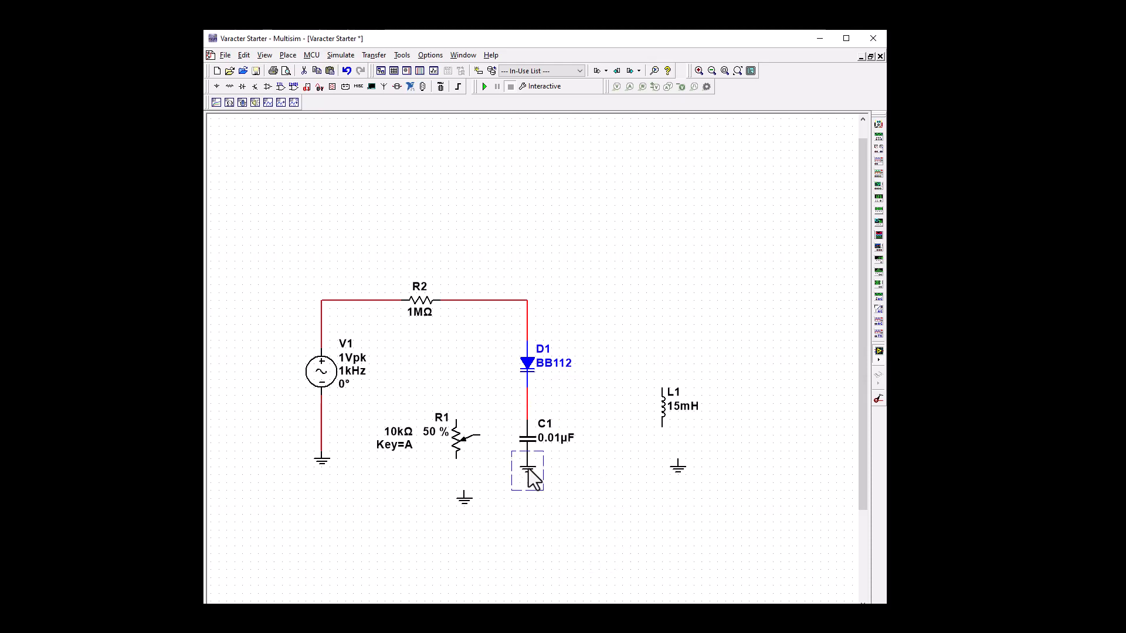
pyautogui.click(576, 533)
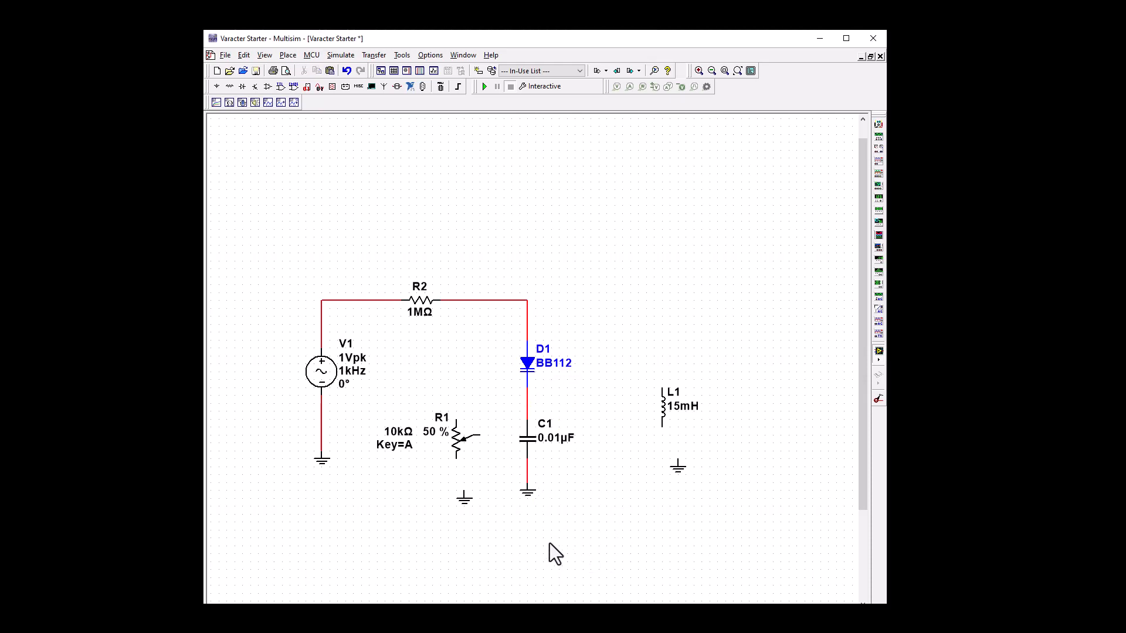
# Step: Wire R1's wiper to the node between D1 and C1, and move R1 up with its ground connected to its lower terminal
pyautogui.moveTo(448, 462)
pyautogui.click(478, 434)
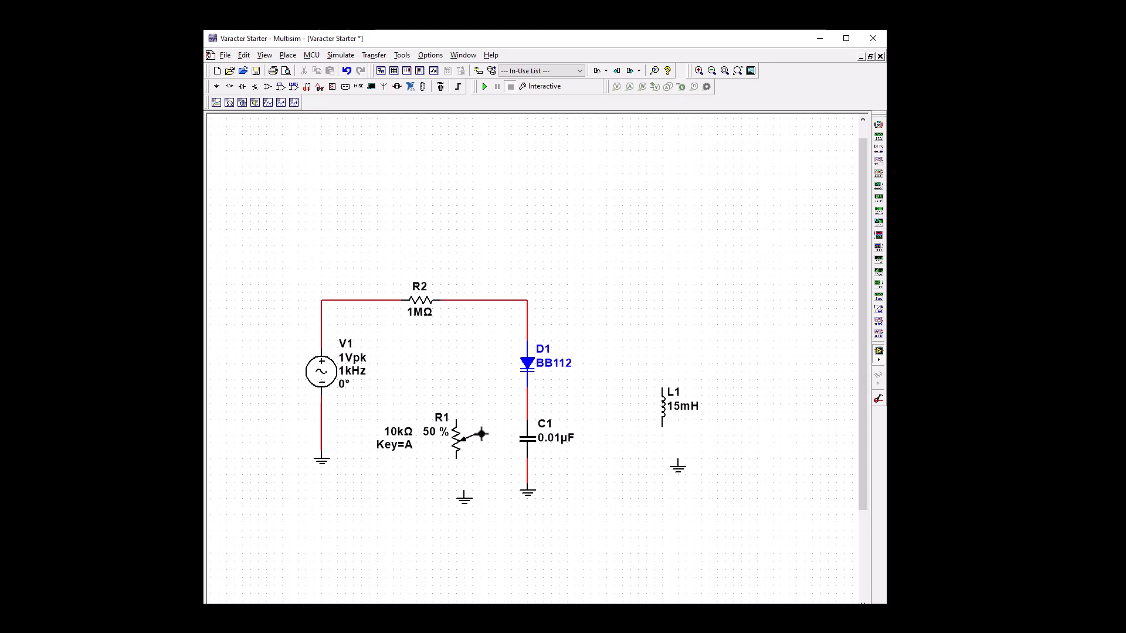
pyautogui.click(526, 402)
pyautogui.moveTo(460, 441); pyautogui.dragTo(468, 414)
pyautogui.moveTo(464, 500); pyautogui.dragTo(465, 471)
pyautogui.click(464, 500)
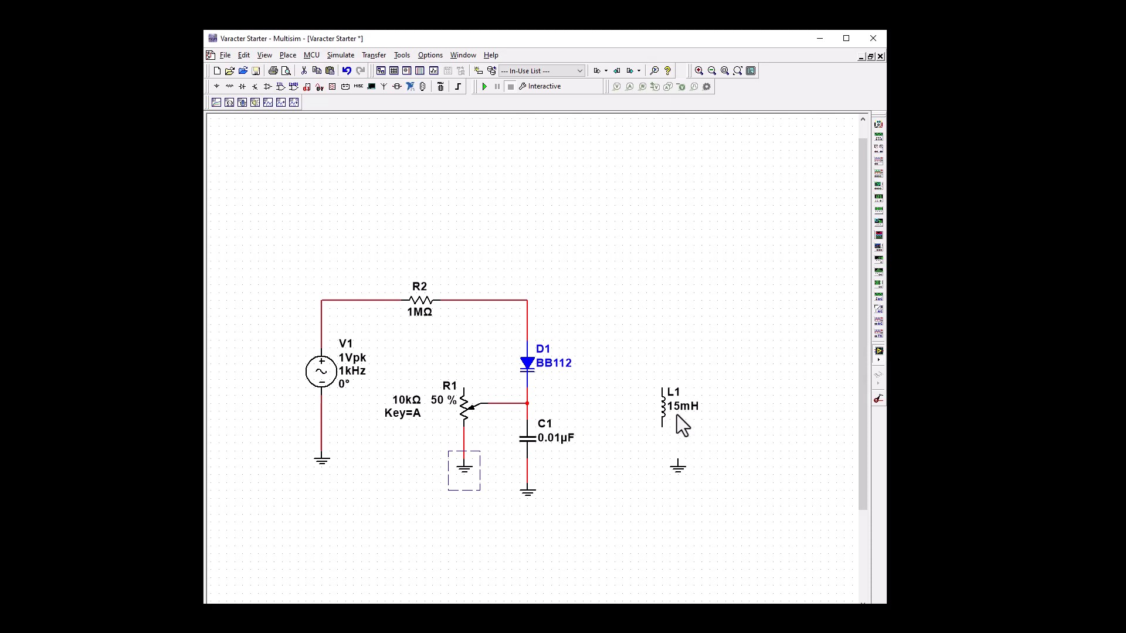
# Step: Wire L1's upper terminal to the node between R2 and D1, and connect the ground directly below L1 to its lower terminal
pyautogui.click(662, 388)
pyautogui.click(527, 301)
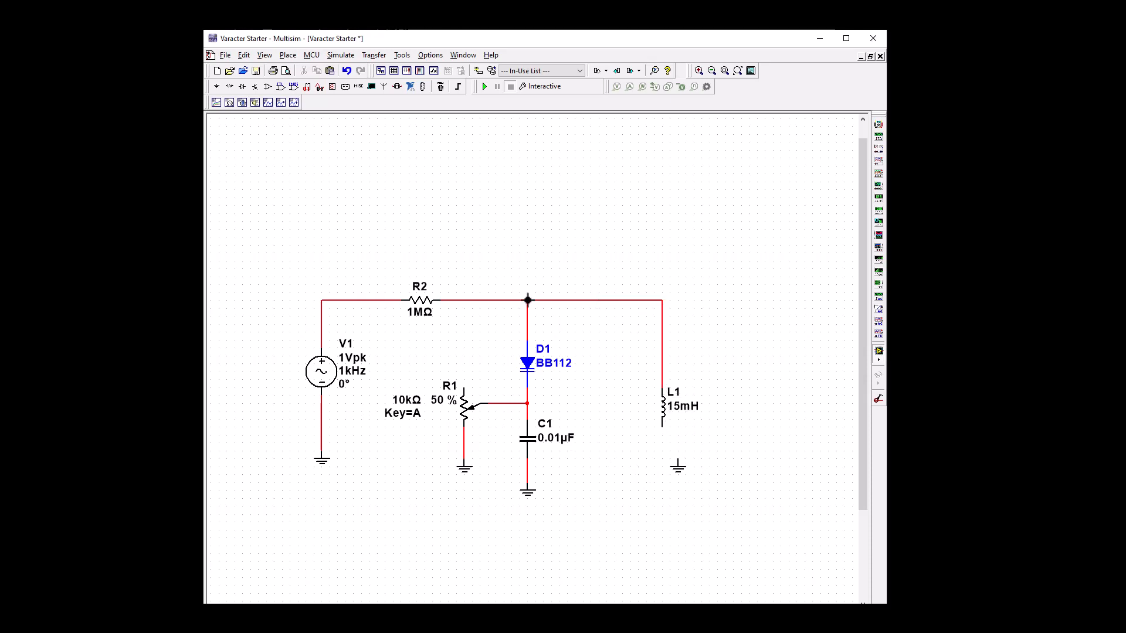
pyautogui.moveTo(675, 464)
pyautogui.mouseDown()
pyautogui.moveTo(666, 446)
pyautogui.moveTo(663, 467)
pyautogui.mouseUp()
pyautogui.click(615, 480)
pyautogui.moveTo(478, 424)
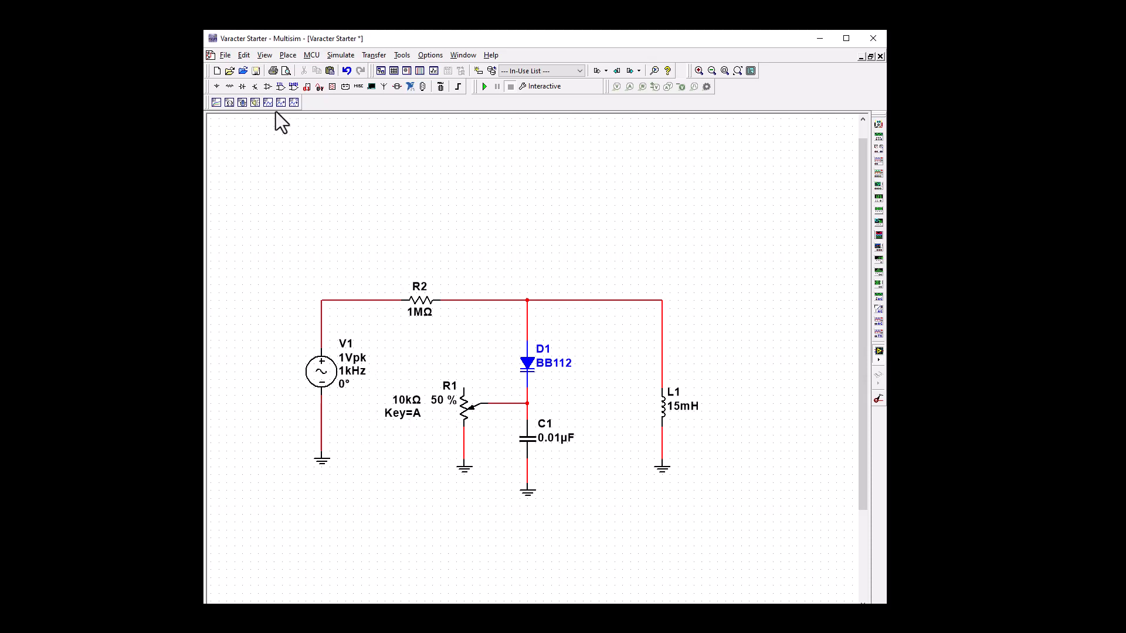
# Step: Place a VCC supply from the Sources group's POWER_SOURCES family above R1 and wire it to R1's upper terminal
pyautogui.click(231, 85)
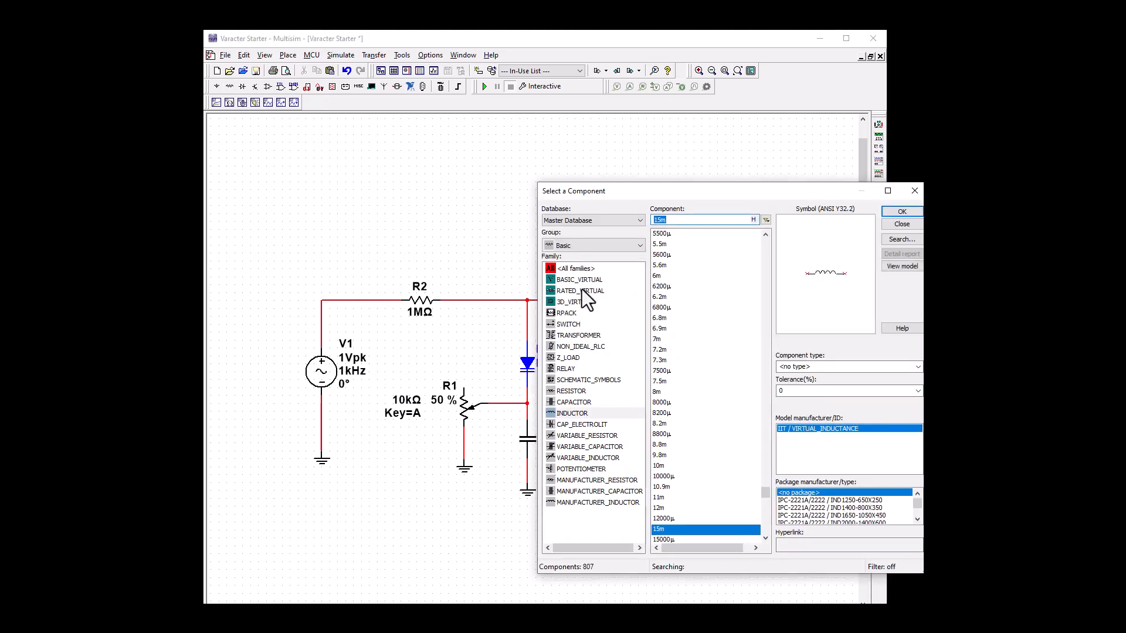
pyautogui.click(580, 250)
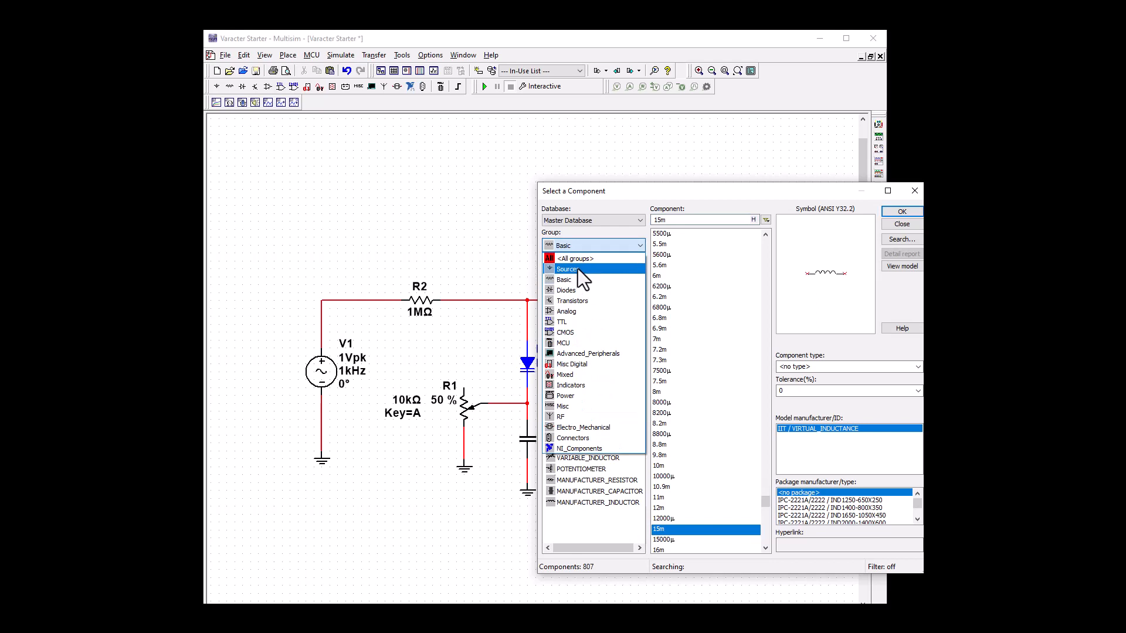
pyautogui.click(579, 268)
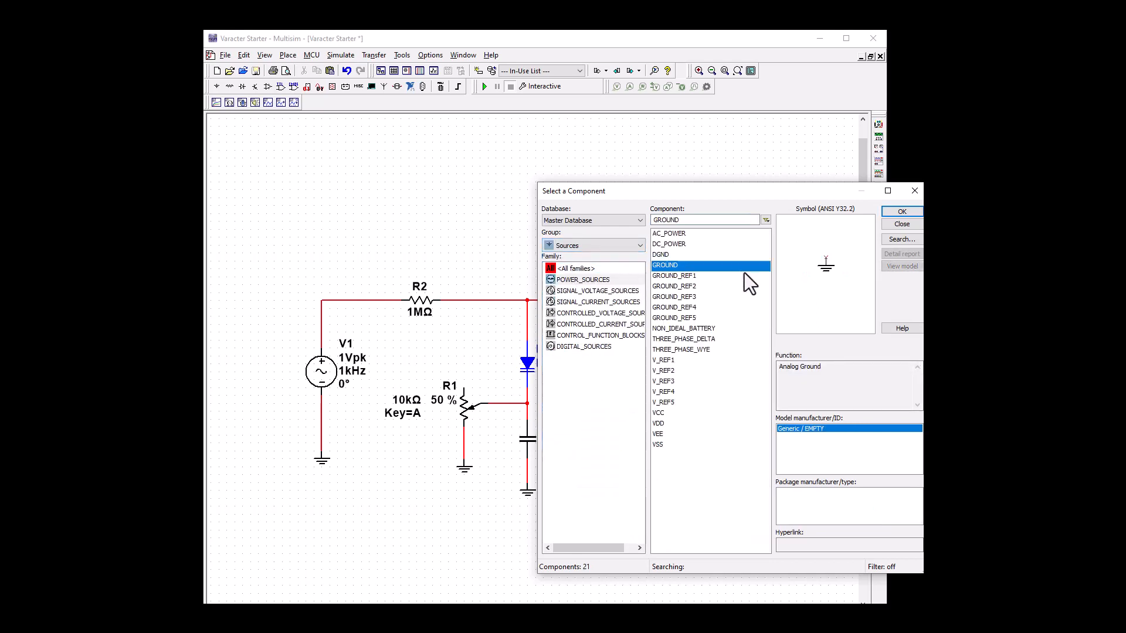
pyautogui.click(674, 244)
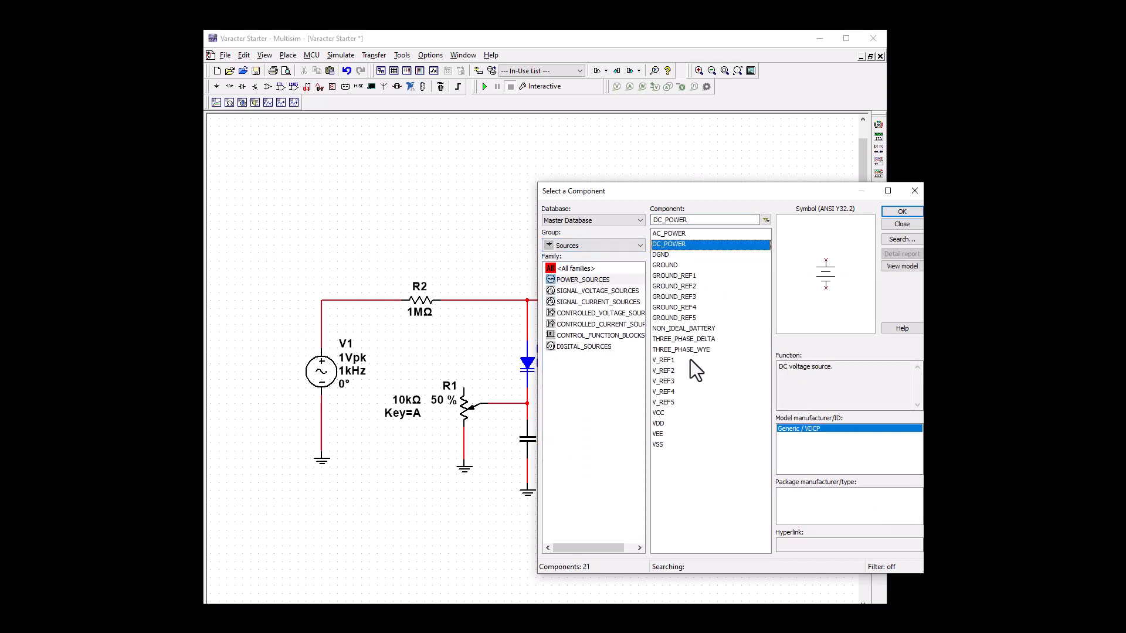
pyautogui.click(667, 416)
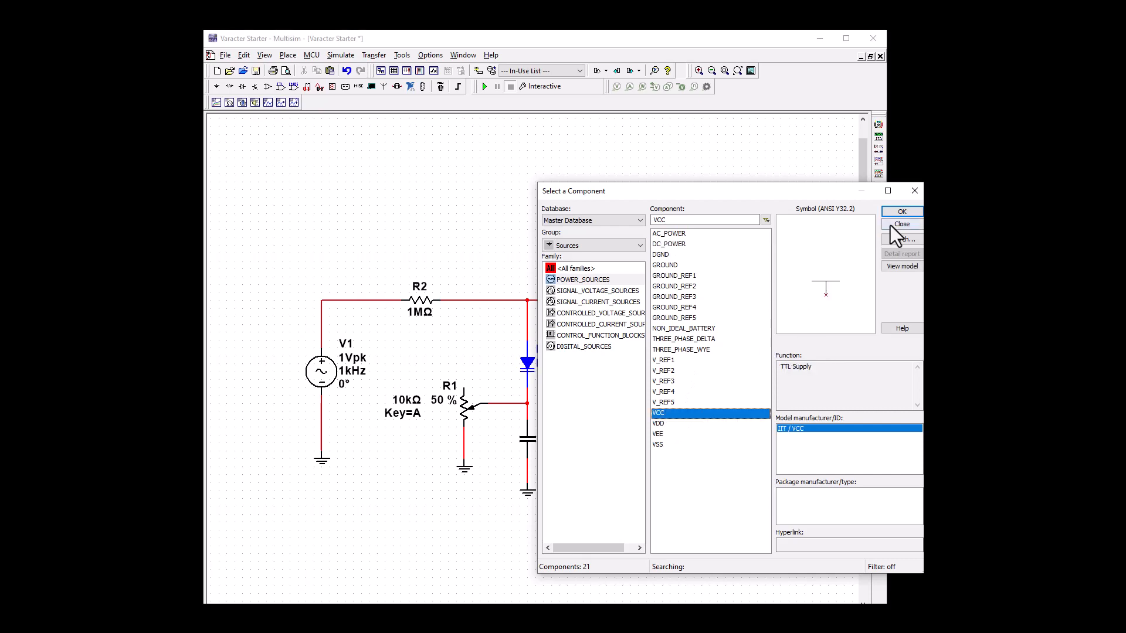
pyautogui.click(902, 212)
pyautogui.click(463, 379)
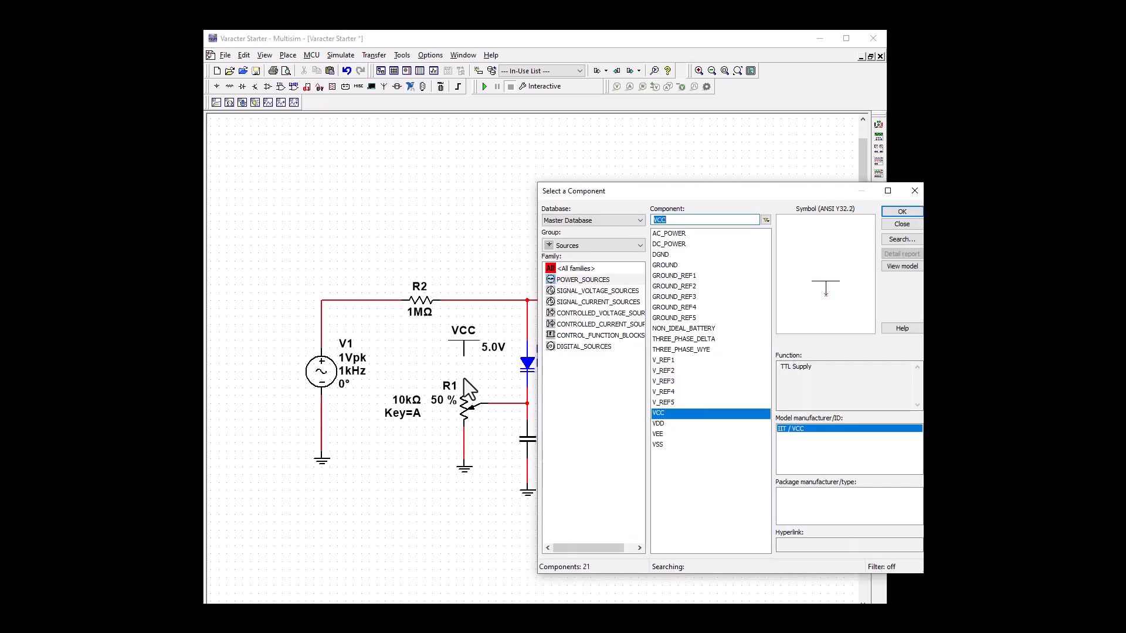
pyautogui.click(464, 381)
pyautogui.click(466, 352)
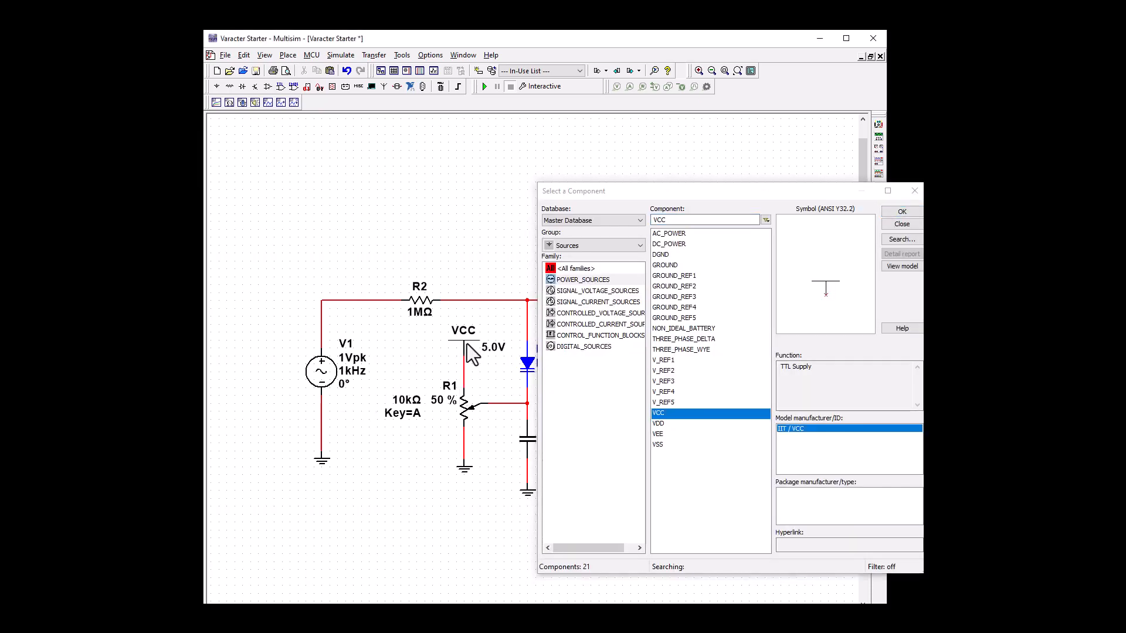
# Step: Open the VCC supply's voltage value for editing
pyautogui.doubleClick(467, 343)
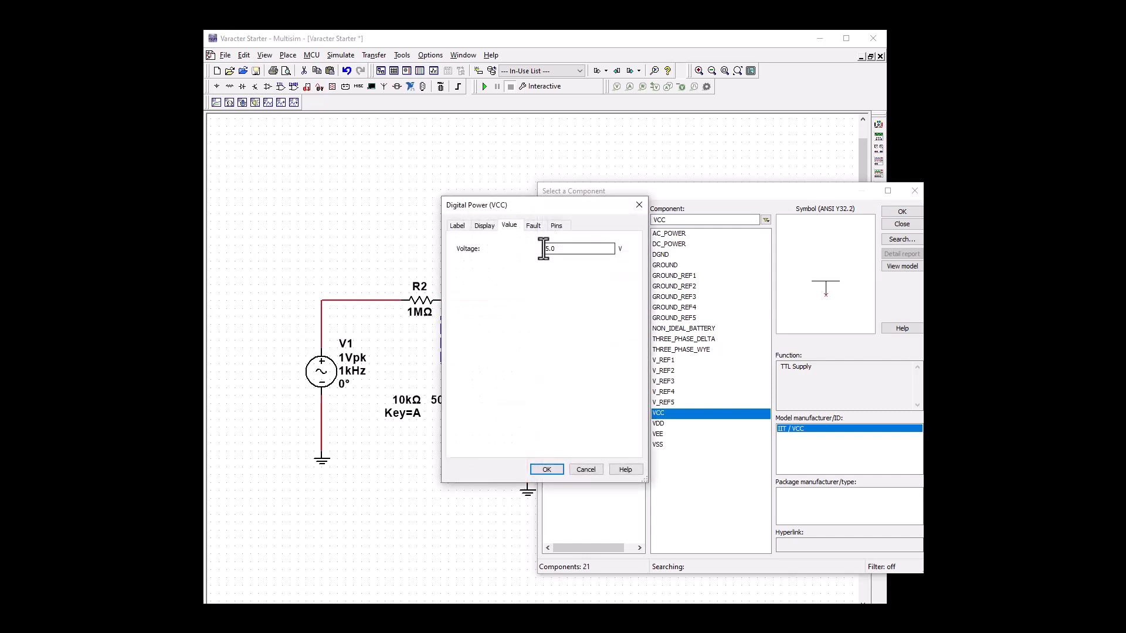